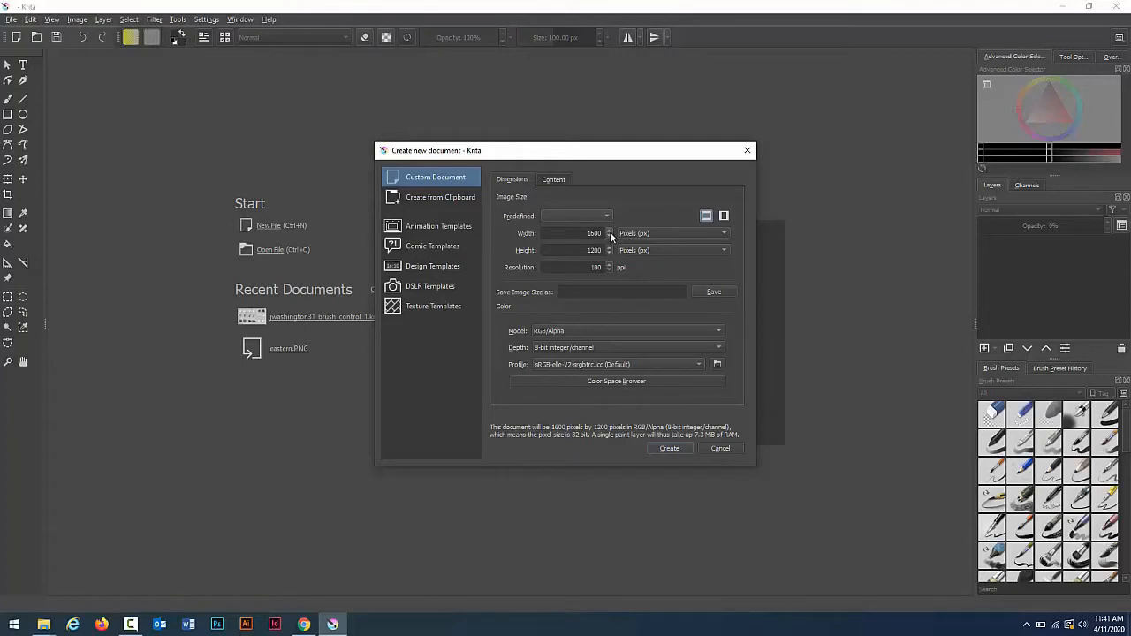
Step: Set the new document's size to 2000 by 1080 pixels and adjust its resolution
left_click(608, 237)
type("1600")
type("2")
type("000")
left_click_drag(588, 250, 612, 251)
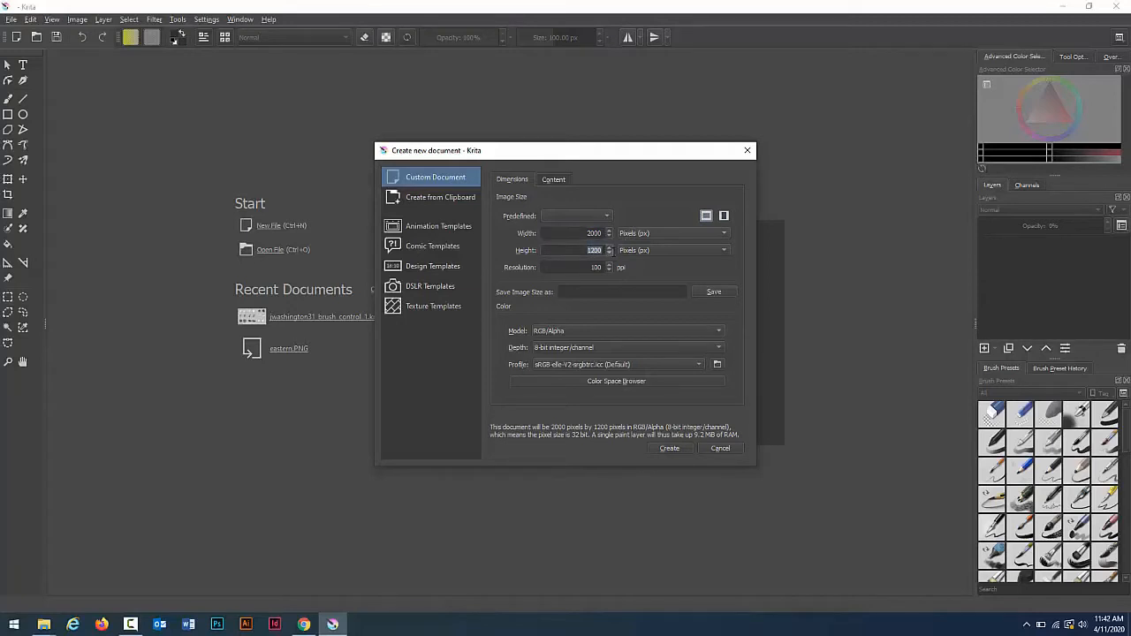
type("1080")
double_click(589, 267)
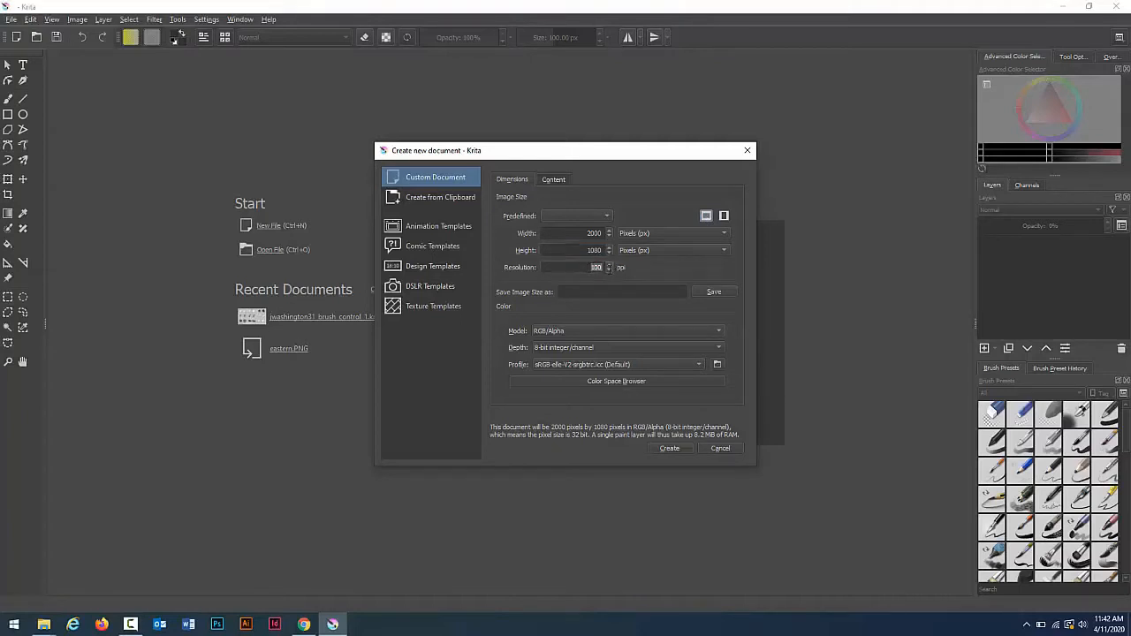
type("3")
Step: Raise the number of layers to 3 in the document content settings and create the document
left_click(553, 180)
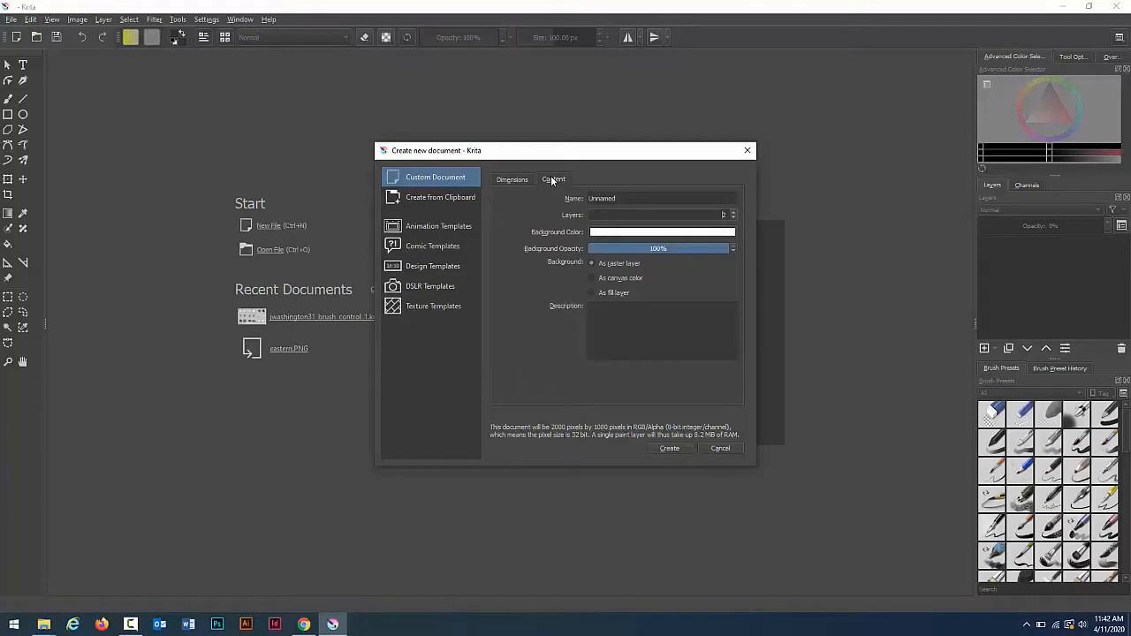
left_click(734, 212)
left_click(668, 449)
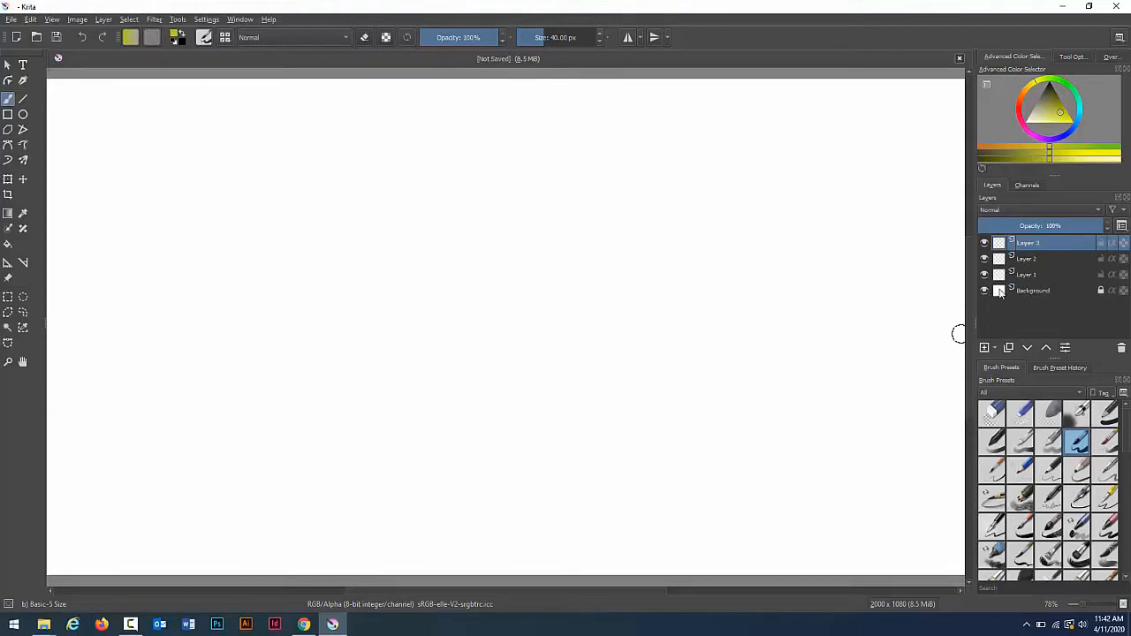
Step: Select the Background layer in the layer stack
mouse_move(1000, 293)
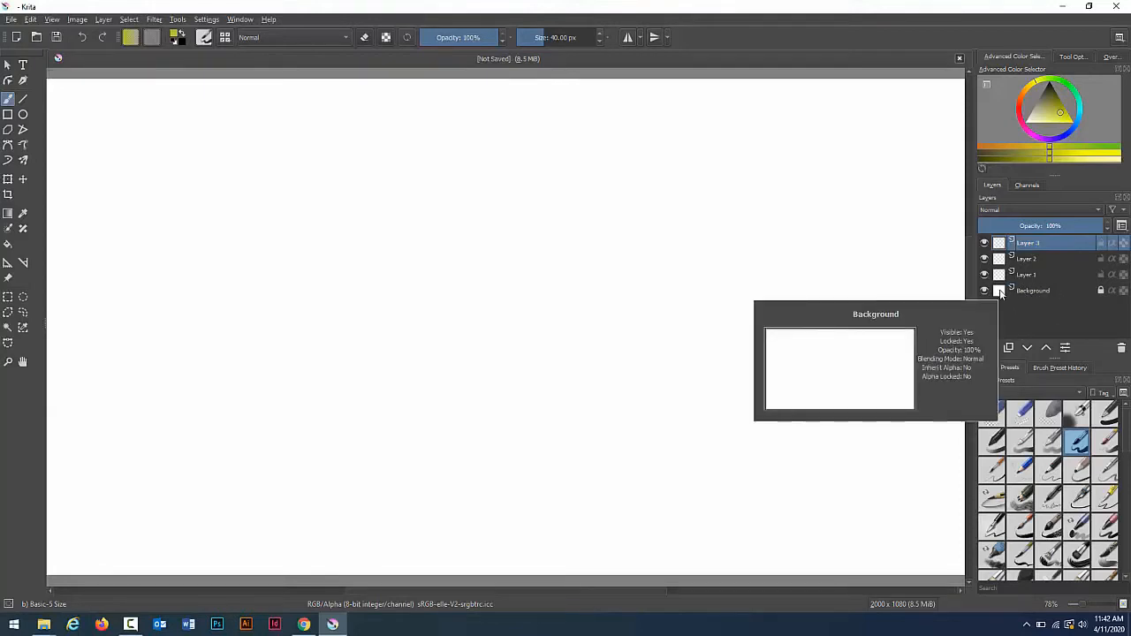
left_click(1000, 293)
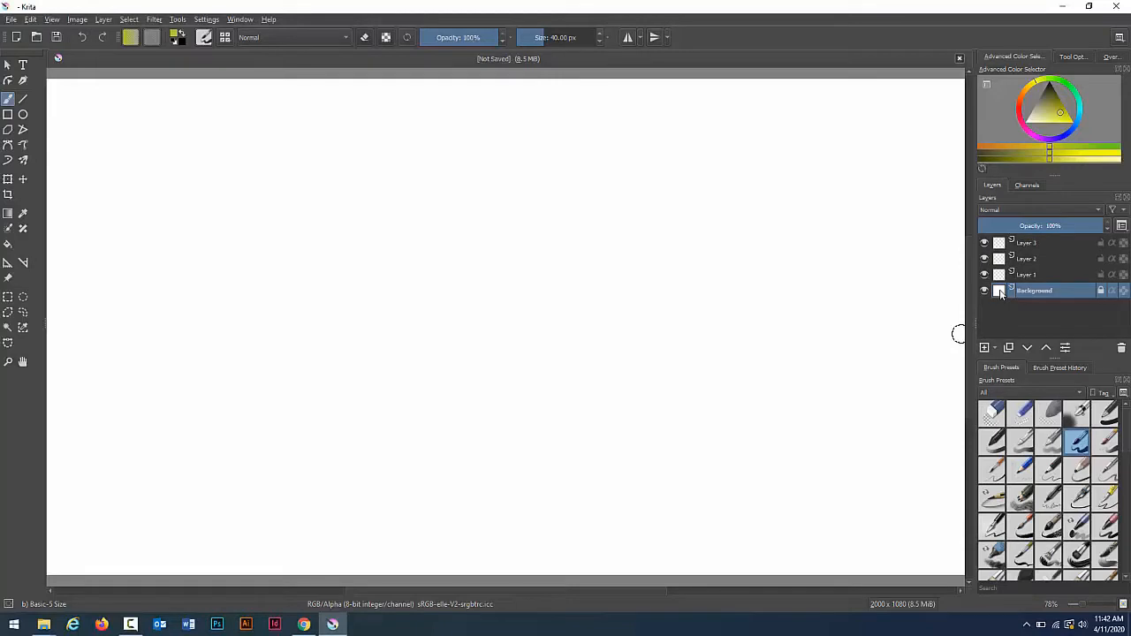
double_click(1000, 293)
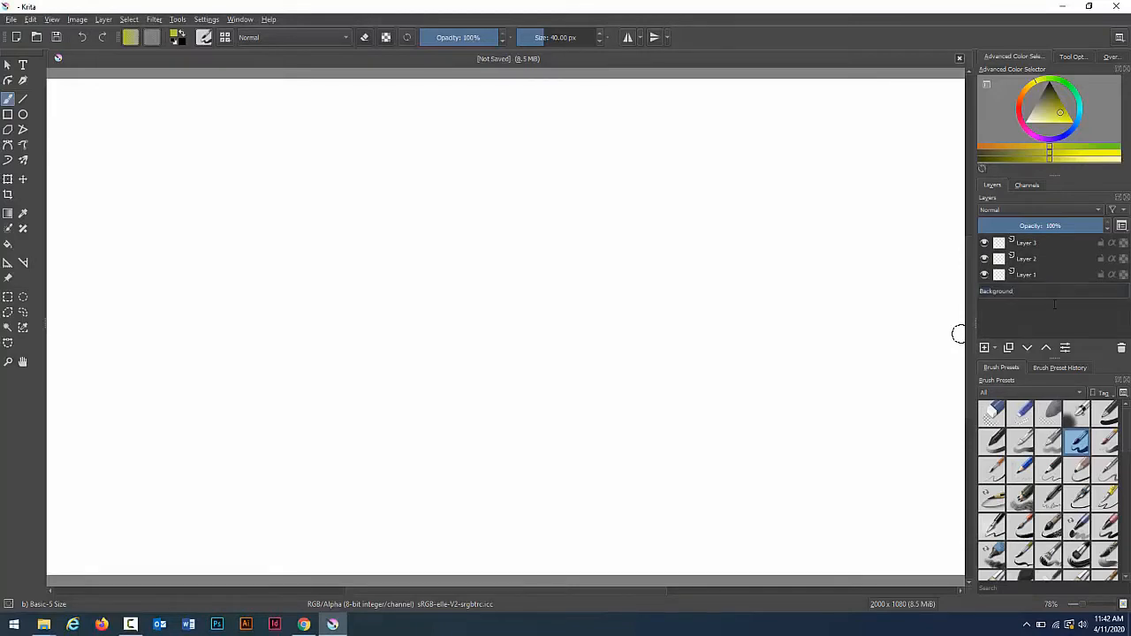
key("Return")
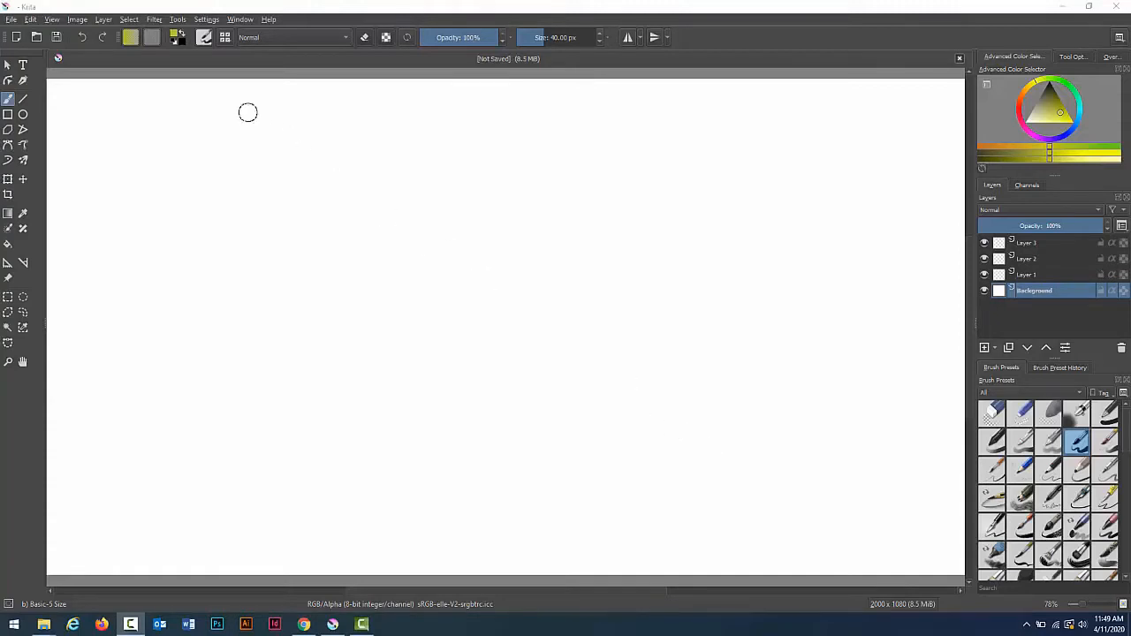
Step: Import the alberta-alpine-banff image from the Downloads folder as a new layer
left_click(106, 20)
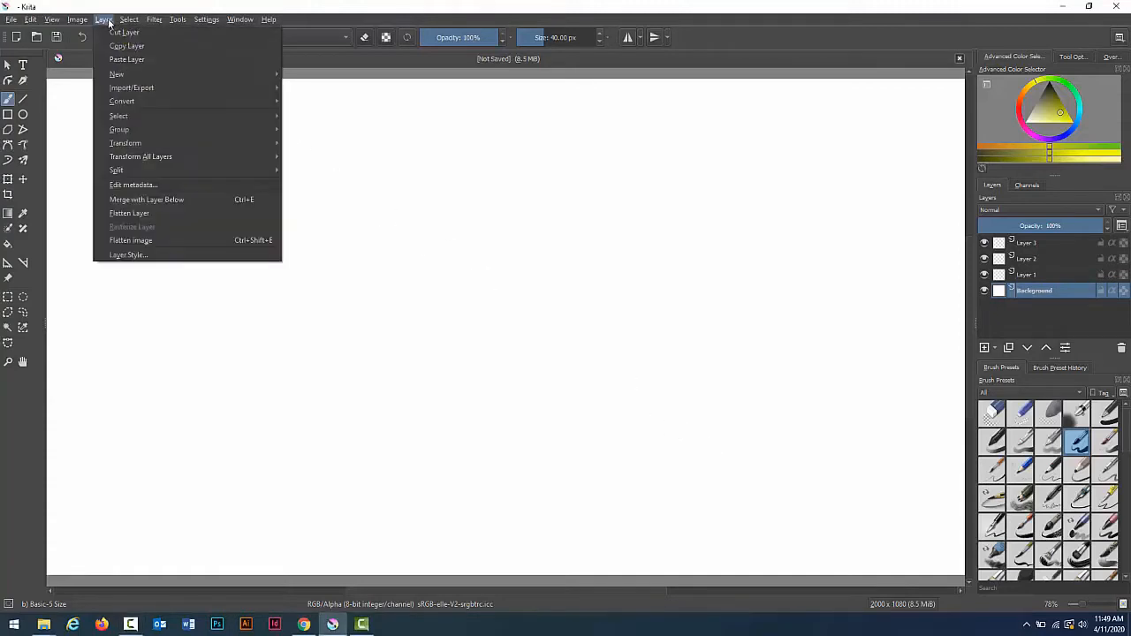
mouse_move(135, 92)
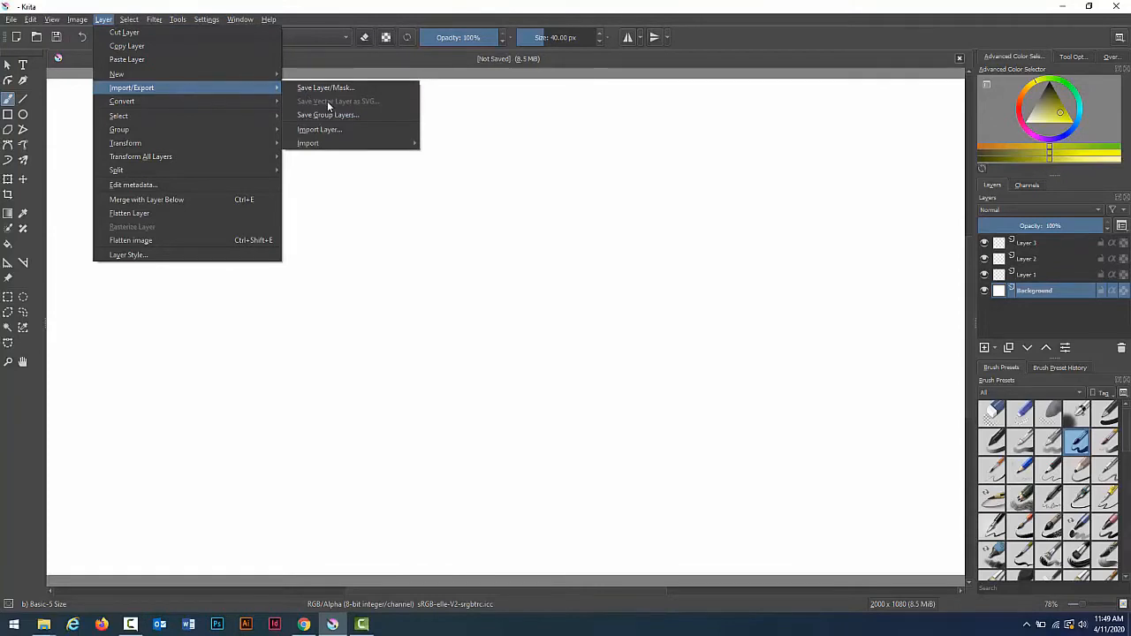
left_click(336, 129)
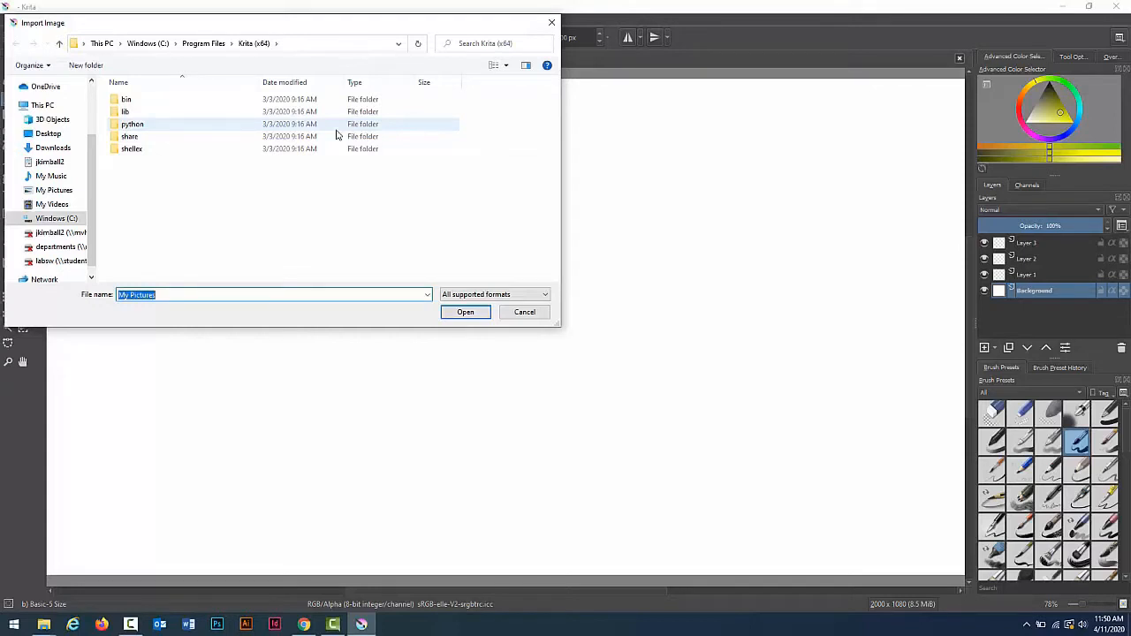
left_click(51, 150)
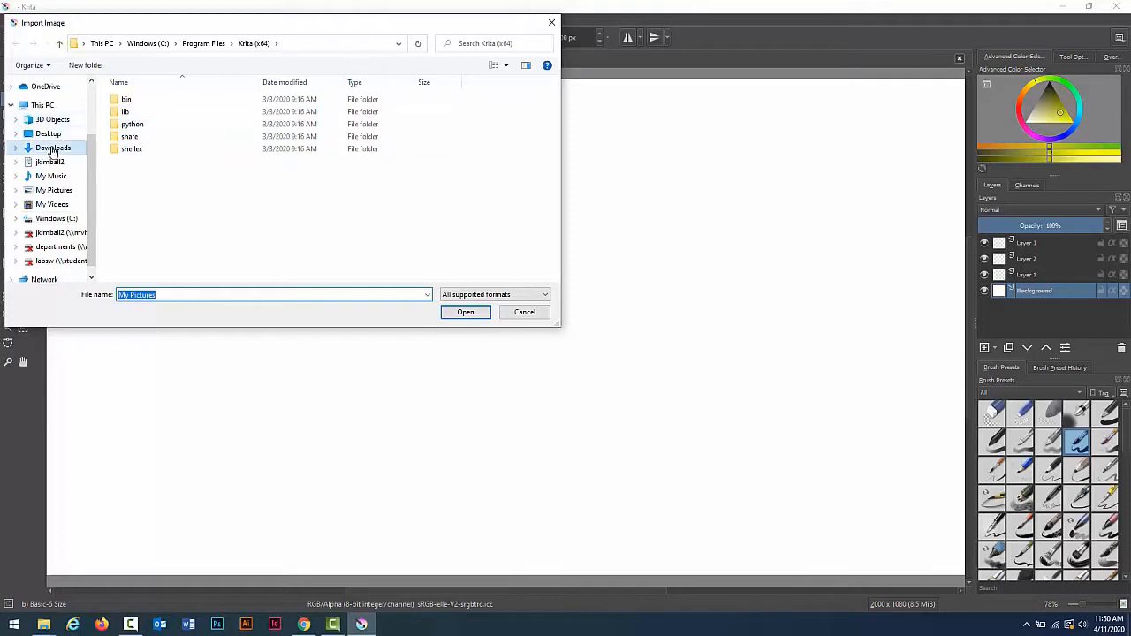
left_click(160, 136)
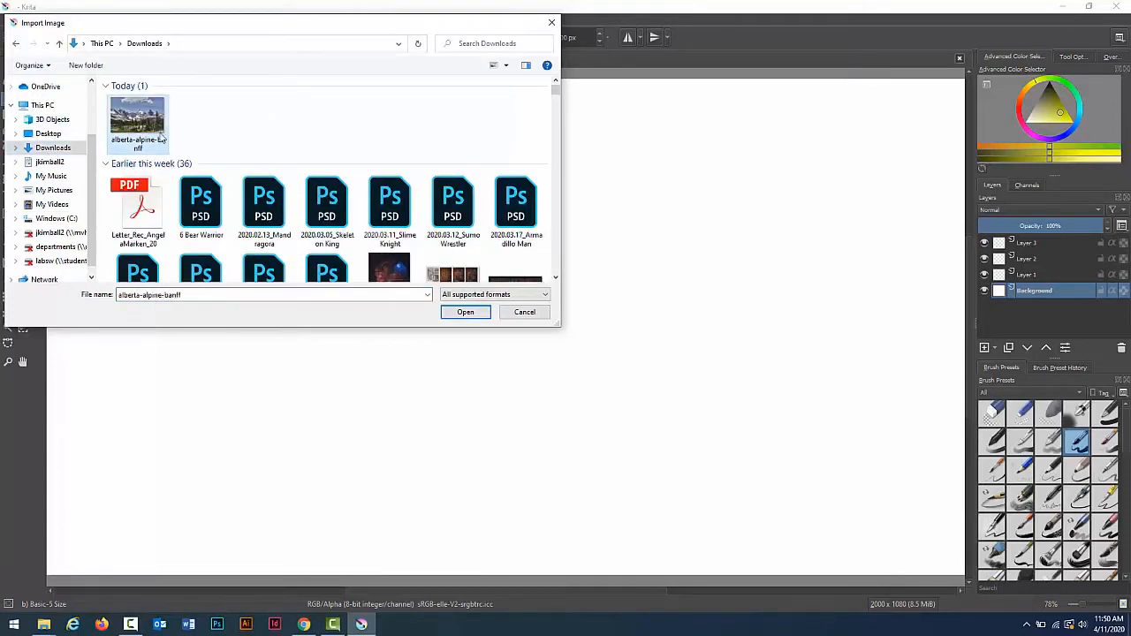
left_click(466, 312)
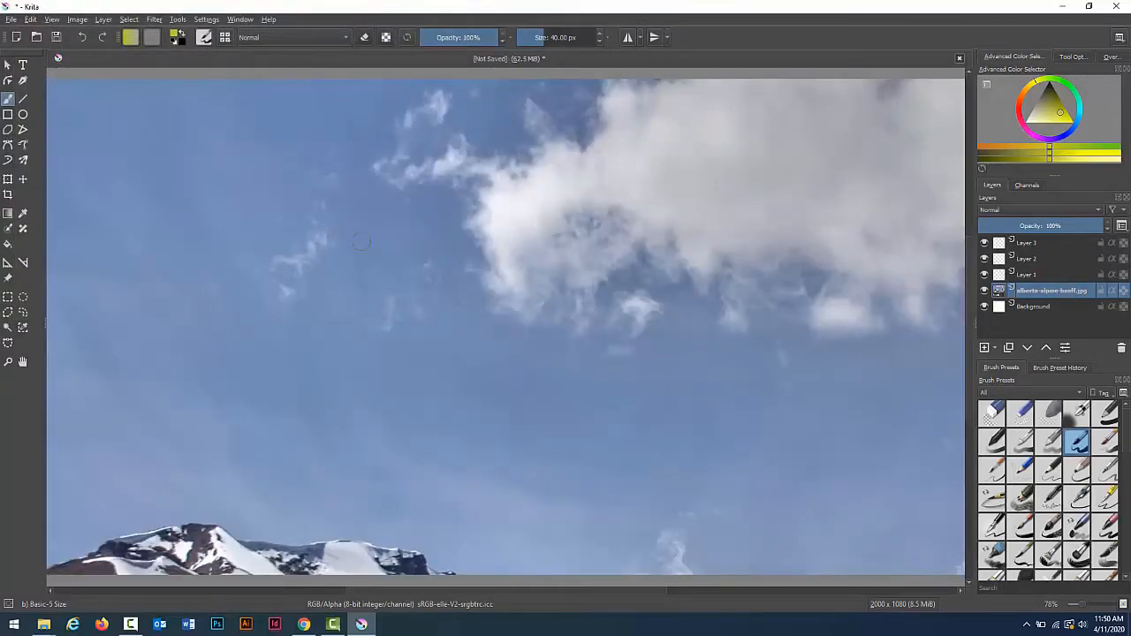
Step: Scale down and reposition the imported photo with the Transform tool so it fills most of the canvas
left_click(7, 181)
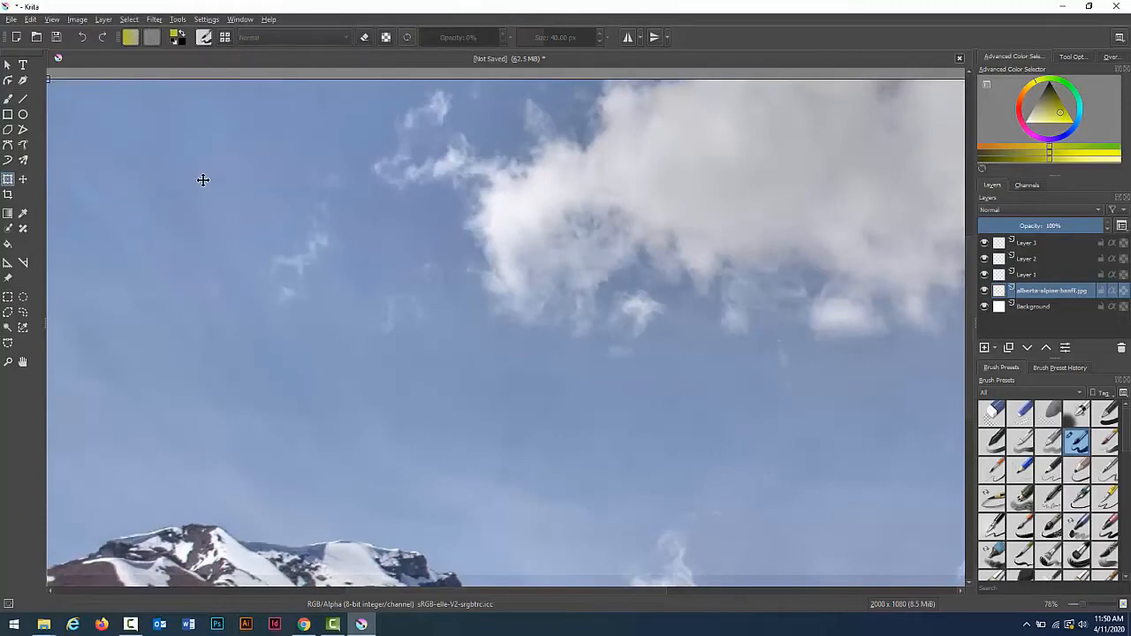
key("ctrl+minus")
key("ctrl+minus")
key("ctrl+minus")
key("ctrl+minus")
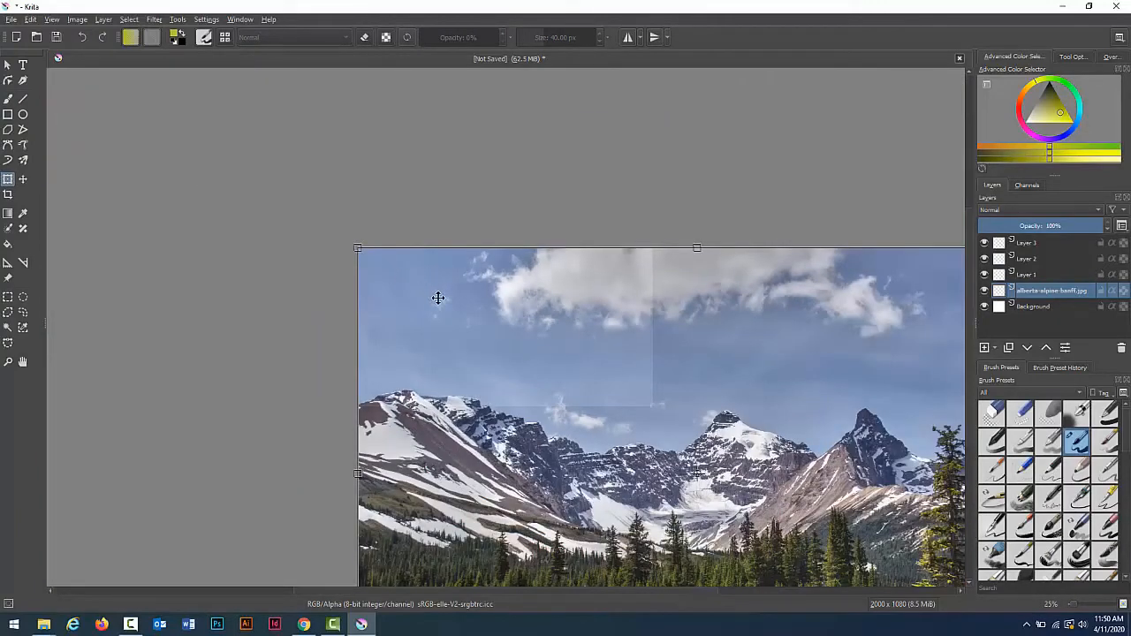
left_click_drag(438, 297, 244, 162)
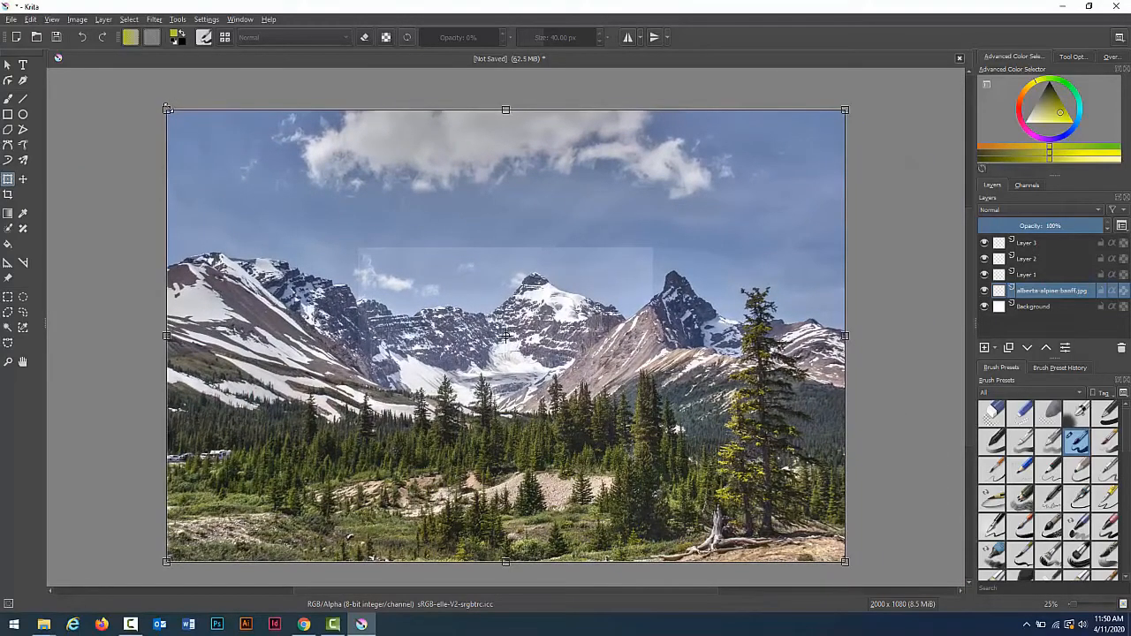
left_click_drag(167, 110, 579, 482)
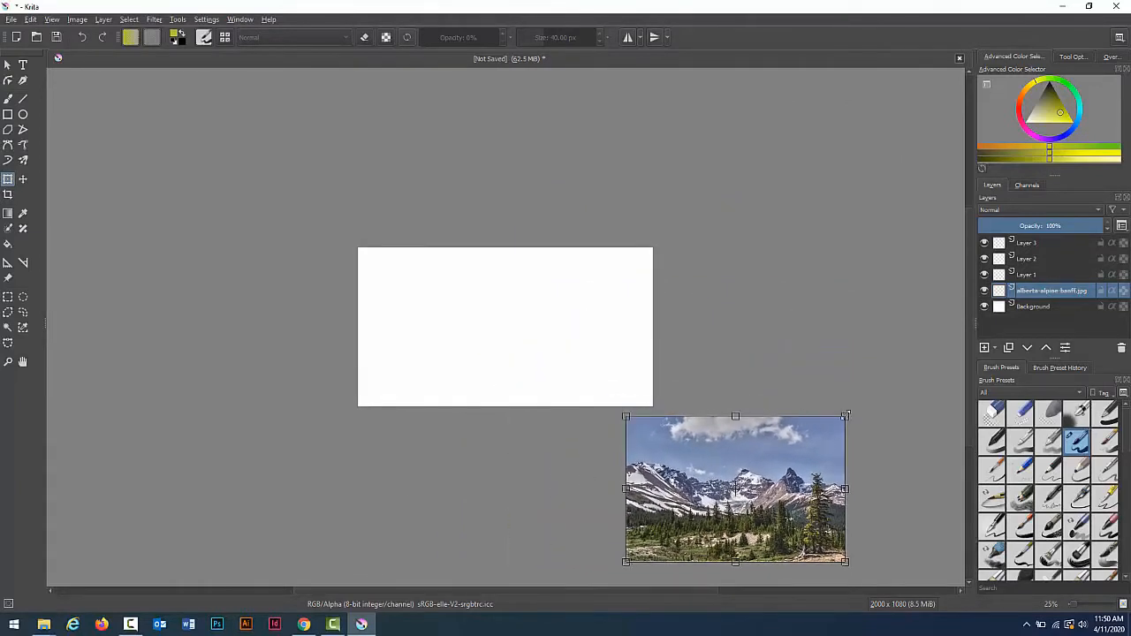
left_click_drag(790, 493, 537, 326)
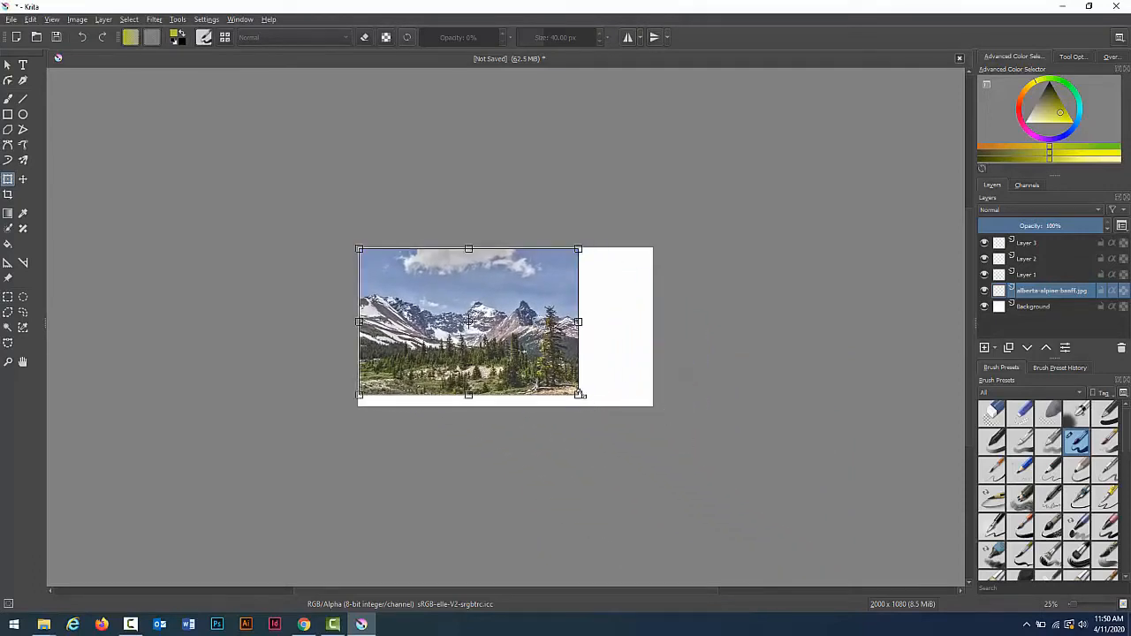
left_click_drag(579, 395, 594, 405)
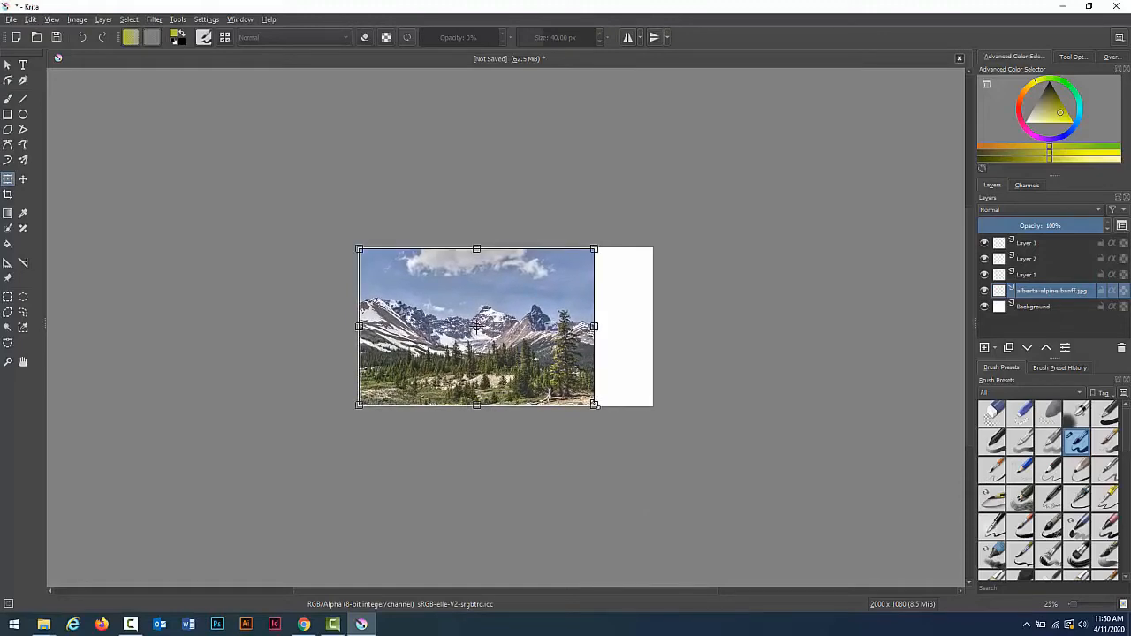
Step: Rename Layer 1 to drawing sketch
key("1")
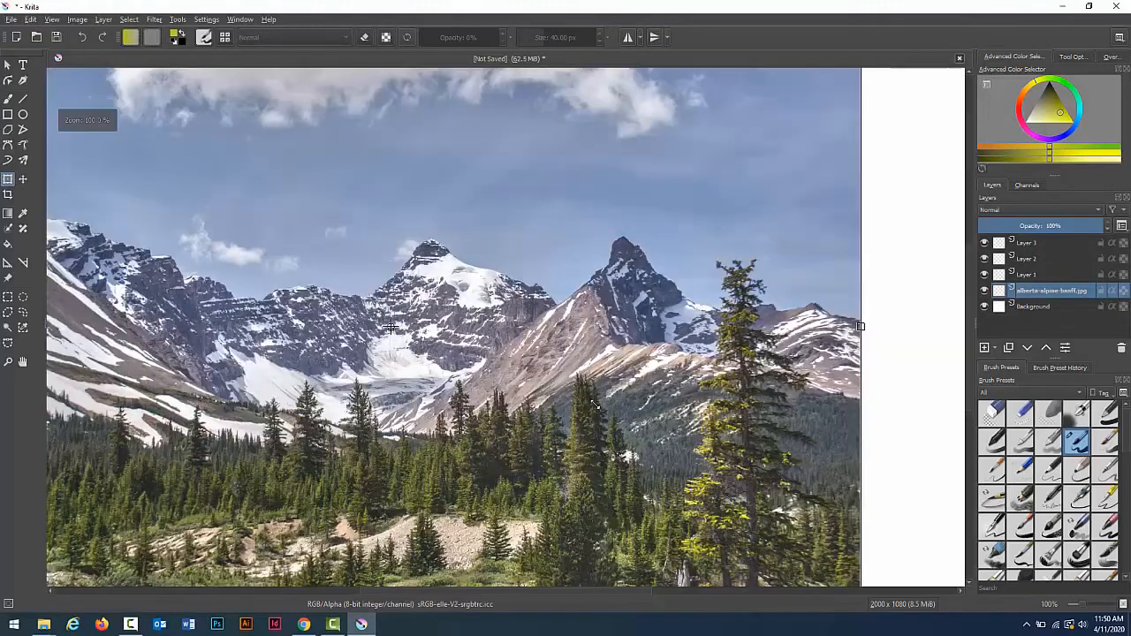
double_click(1025, 276)
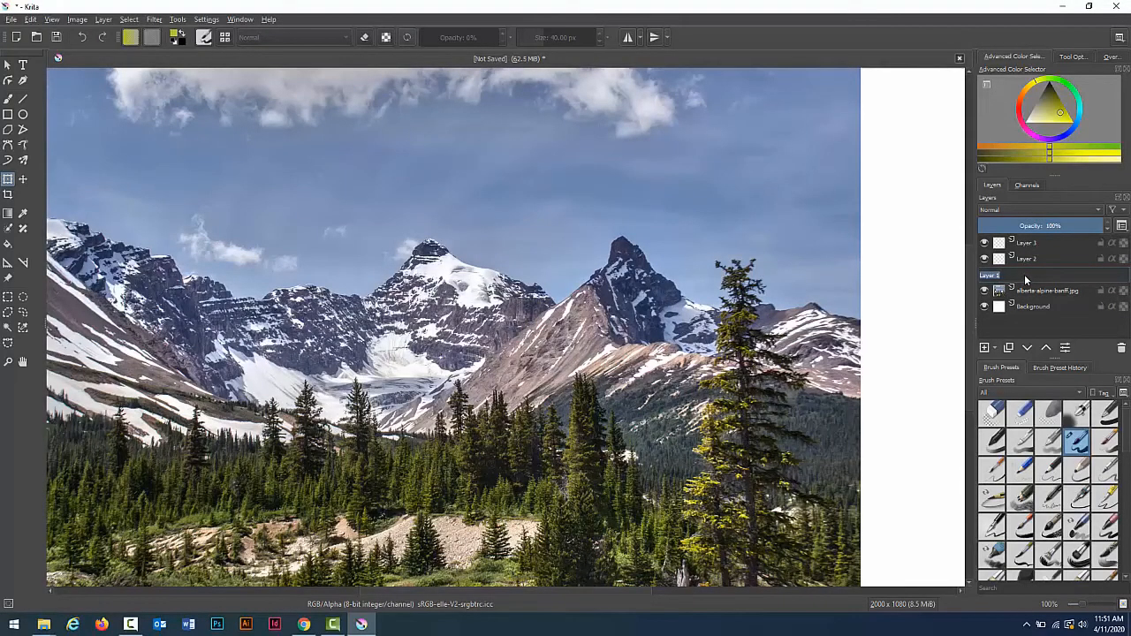
type("drawing sketch")
key("Return")
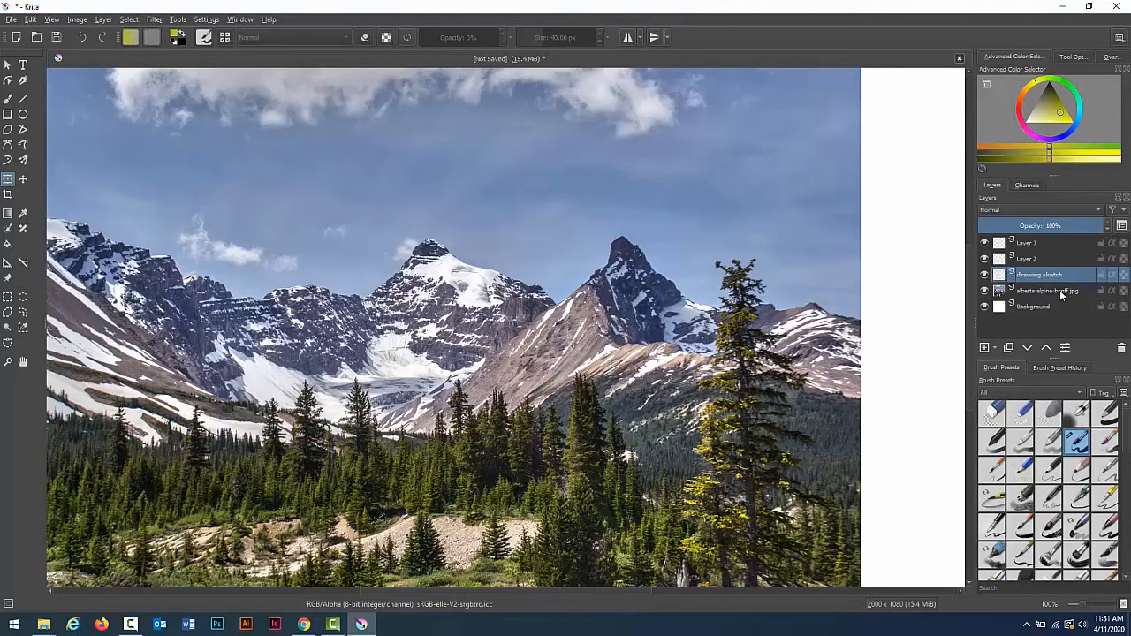
mouse_move(1122, 294)
right_click(1078, 281)
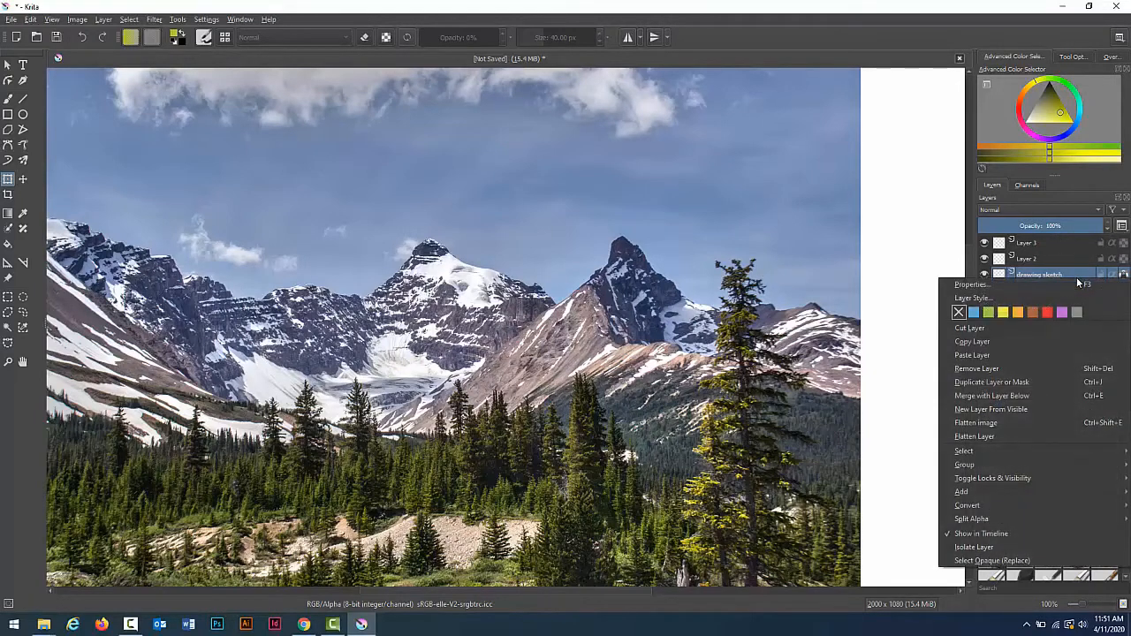
left_click(1078, 283)
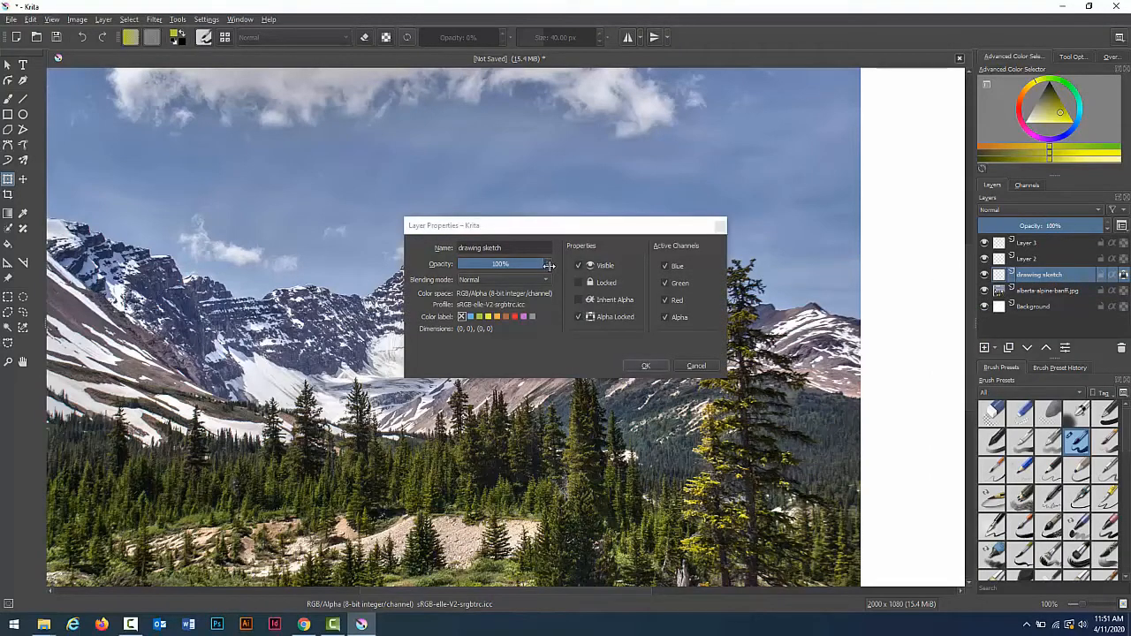
Step: Set the alberta-alpine-banff photo layer's opacity to 48% in its layer properties
left_click(1071, 294)
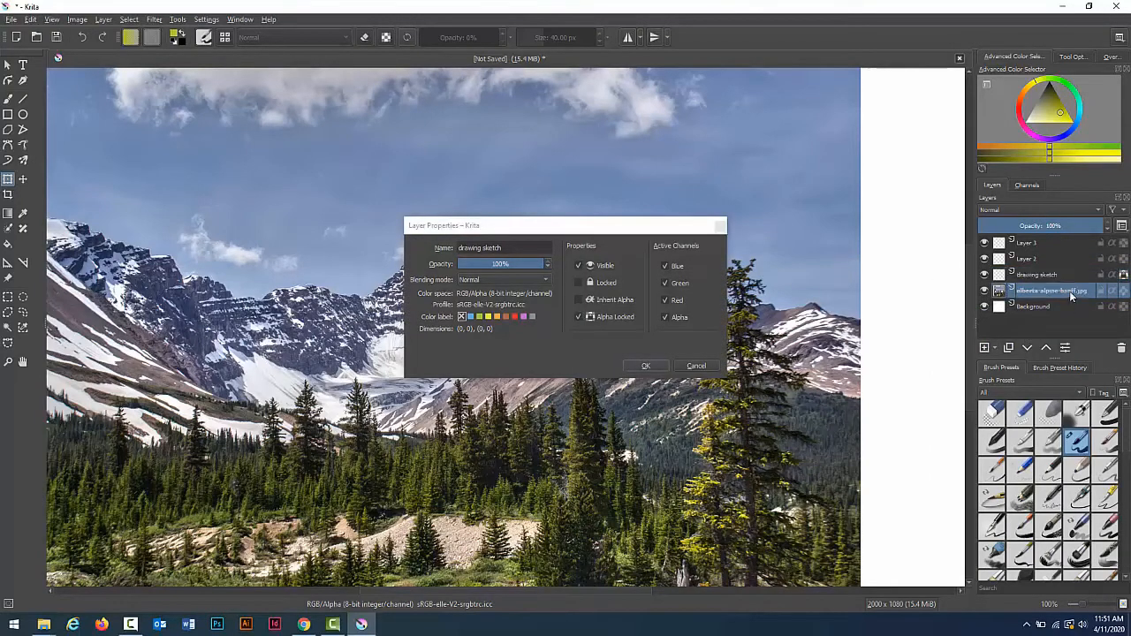
right_click(1070, 294)
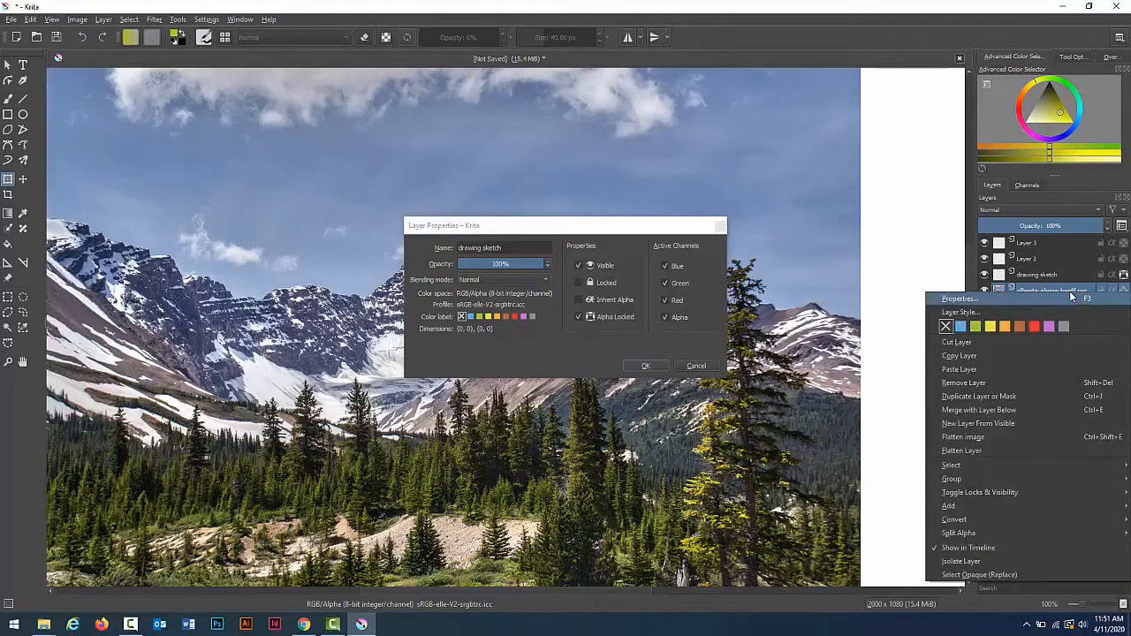
left_click(1071, 297)
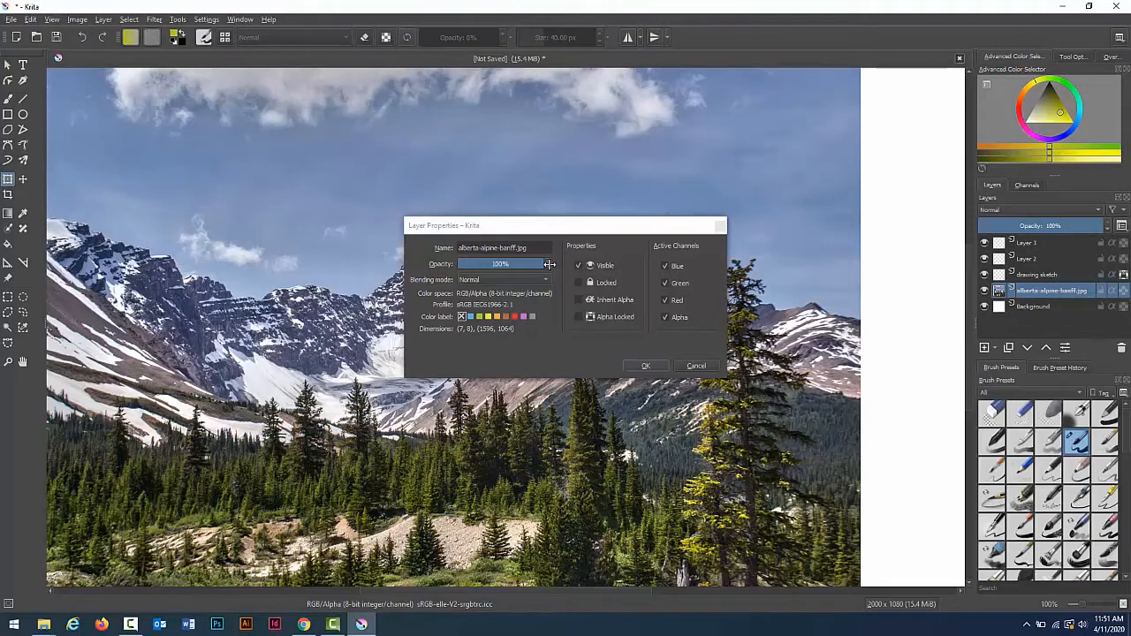
left_click_drag(549, 264, 499, 263)
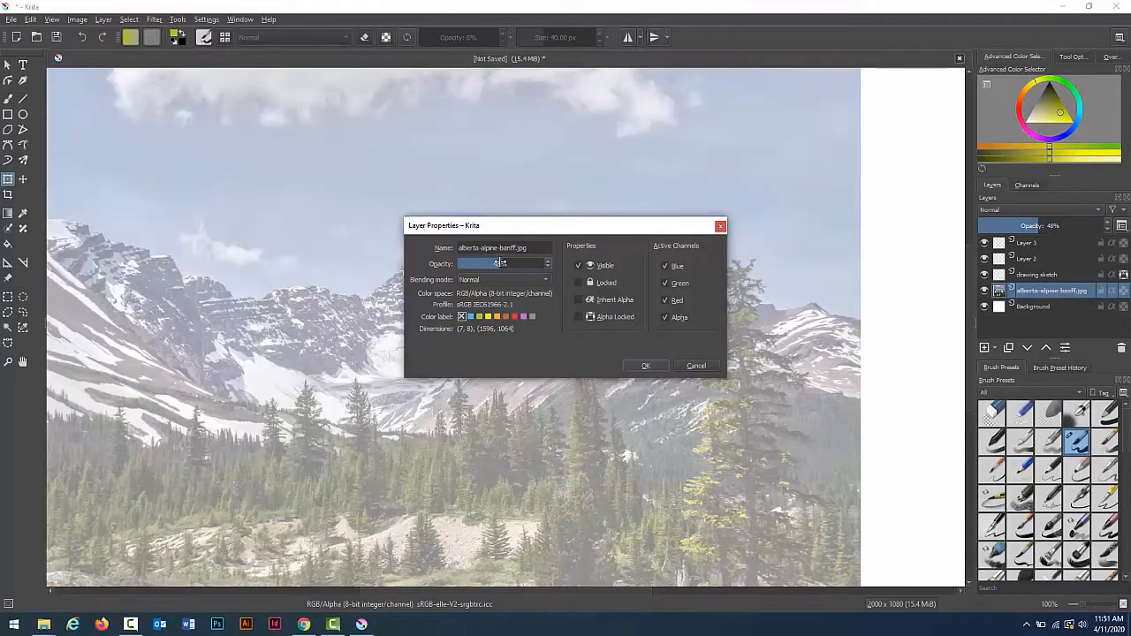
left_click(647, 369)
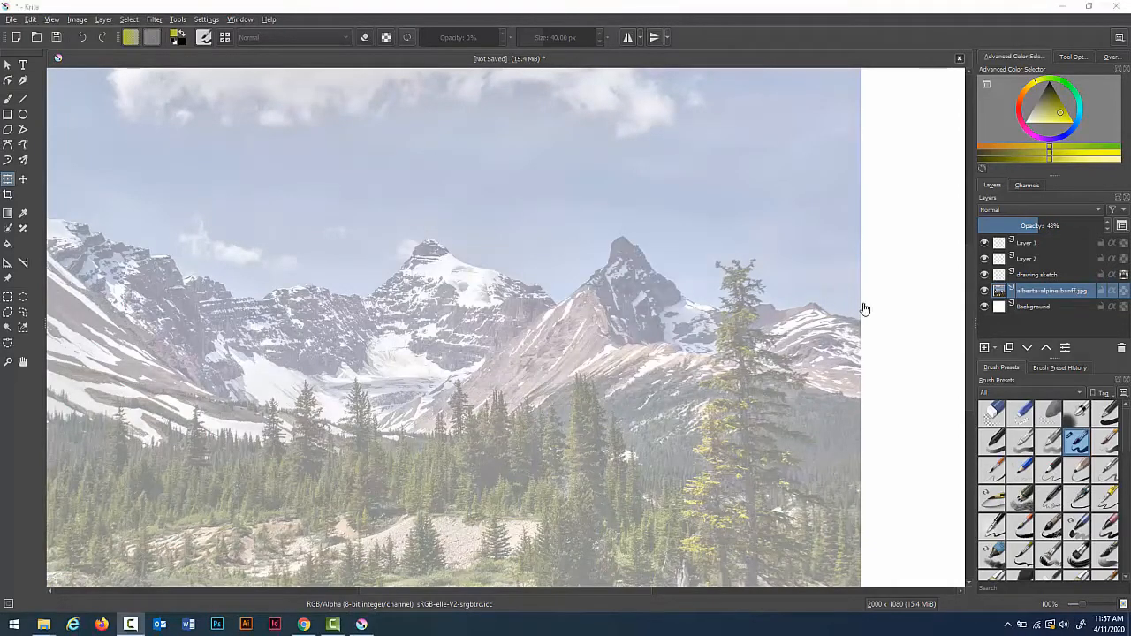
Step: Select the drawing sketch layer and pick the Ink-4 Pen Rough preset with the freehand brush tool
left_click(1040, 274)
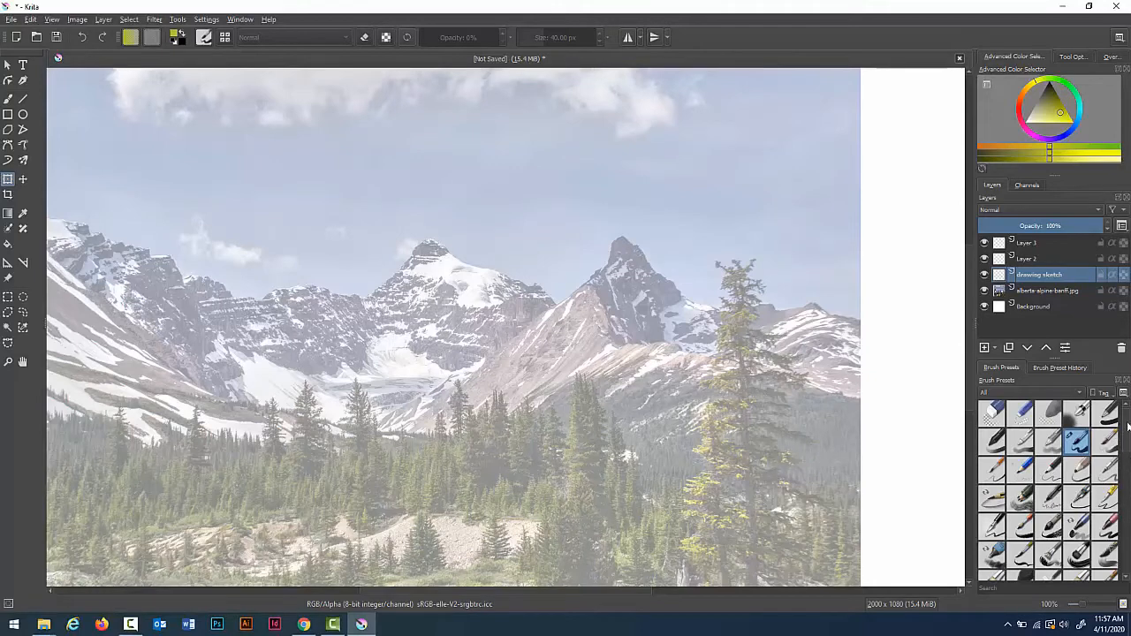
left_click_drag(1123, 449, 1127, 519)
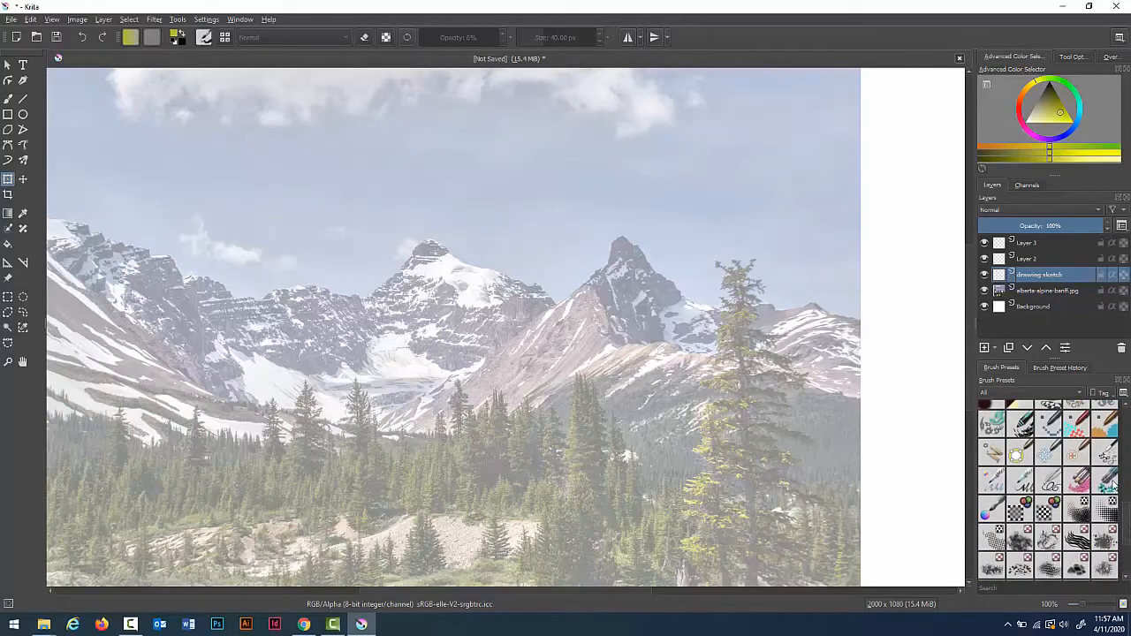
left_click_drag(1127, 521, 1126, 466)
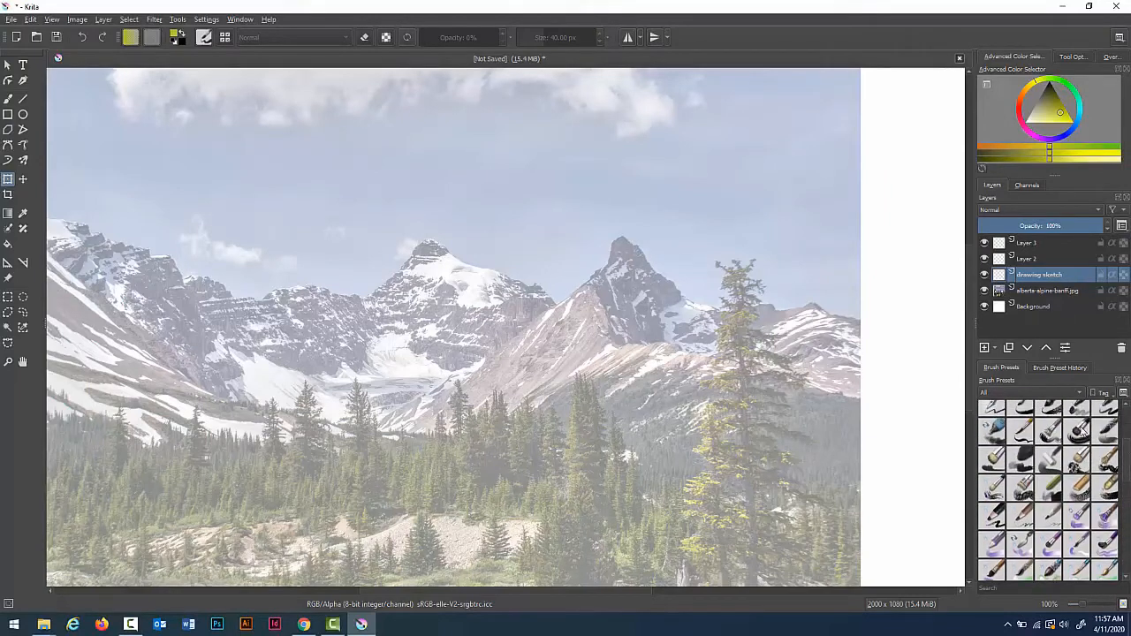
left_click(997, 411)
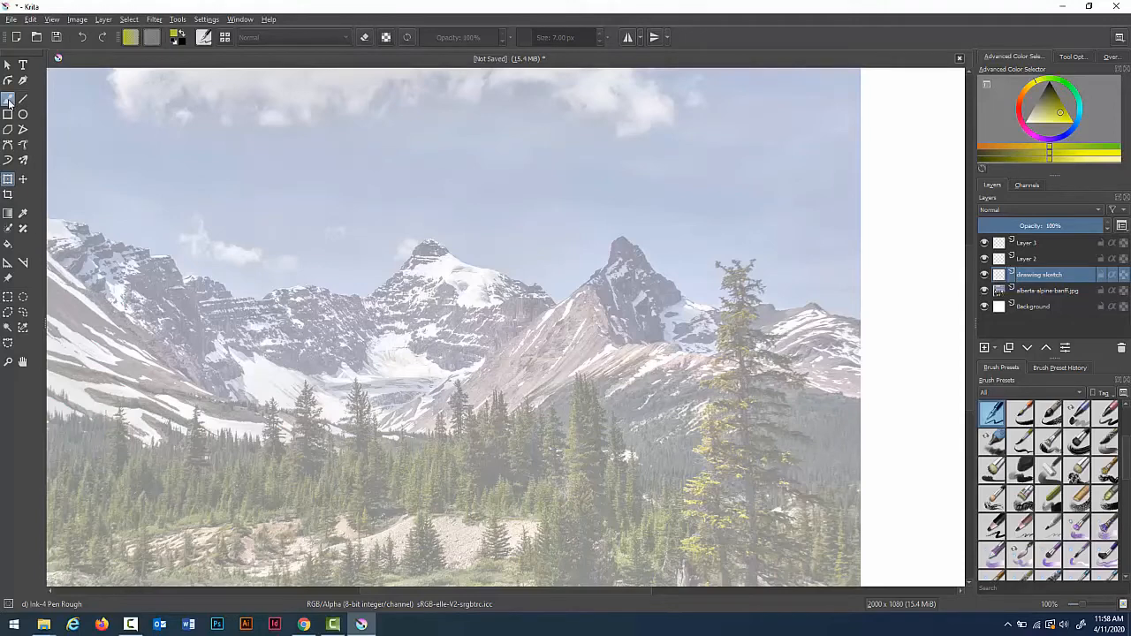
left_click(9, 101)
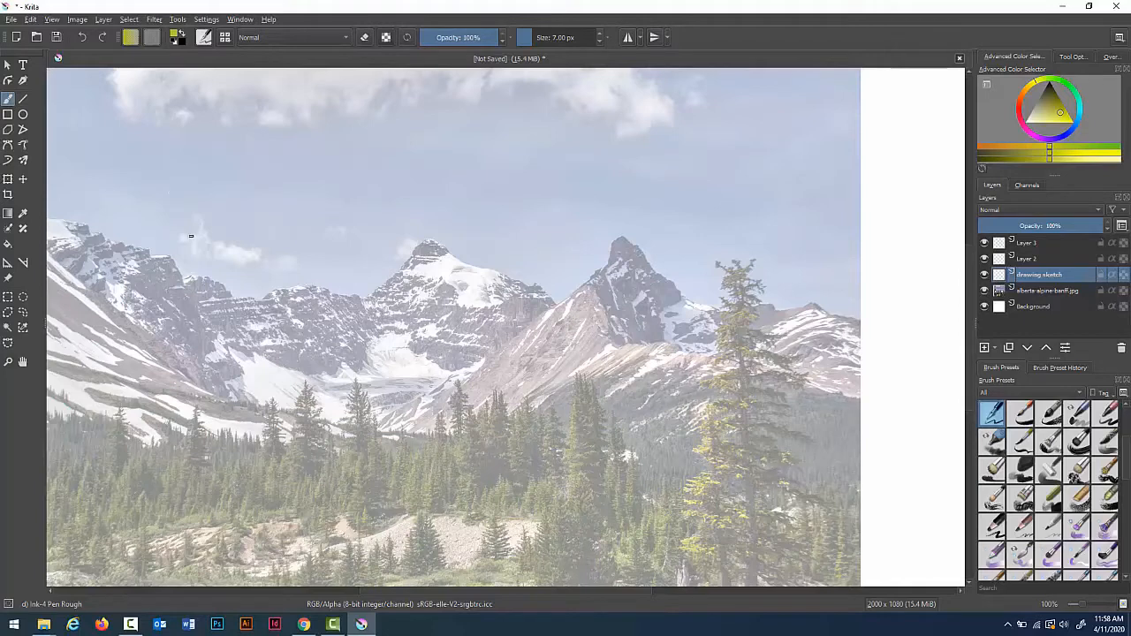
Step: Draw a test scribble across the mountains on the sketch layer and undo it
mouse_move(190, 236)
left_mouse_down()
mouse_move(332, 231)
mouse_move(336, 284)
mouse_move(369, 324)
mouse_move(516, 283)
left_mouse_up()
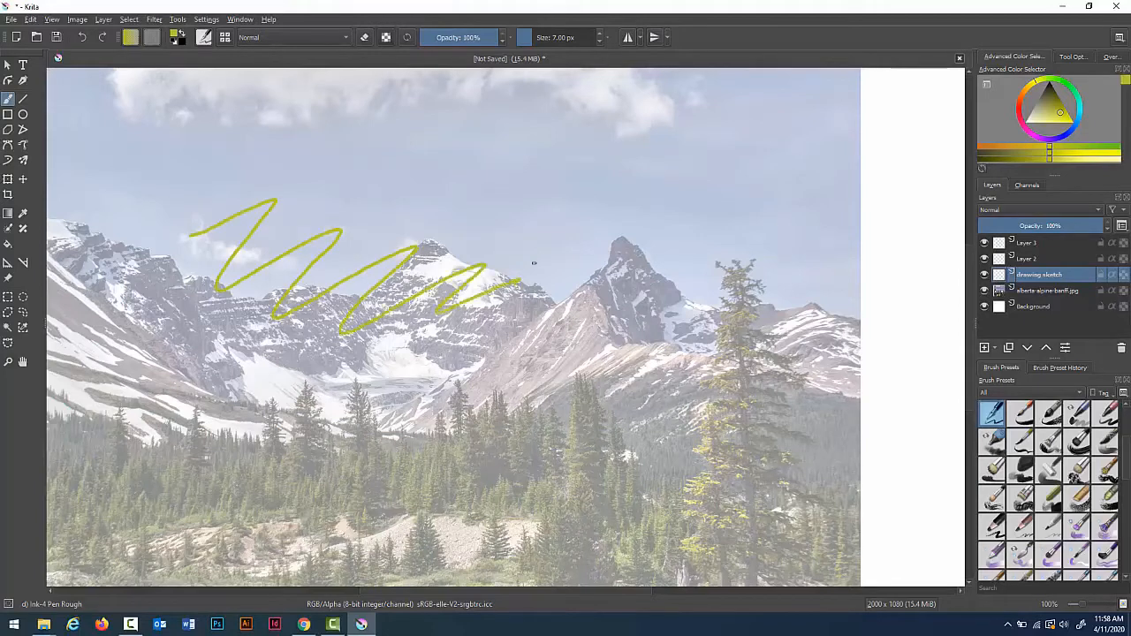
key("ctrl+z")
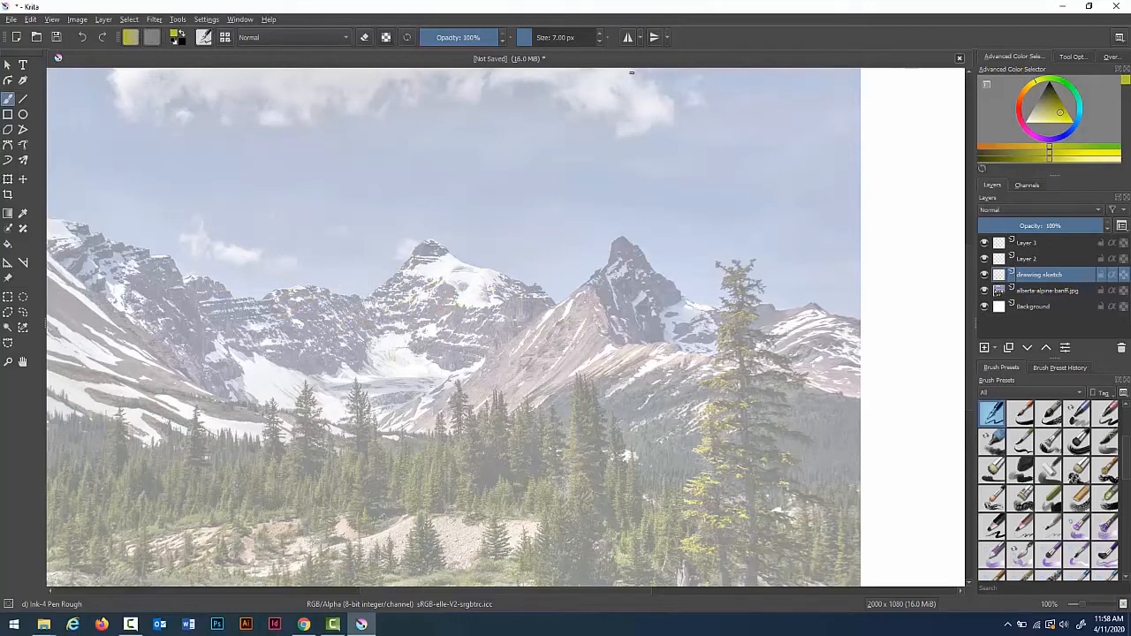
Step: Switch the brush colour to black and write the label SKETCH in the blank area right of the photo
left_click(1046, 96)
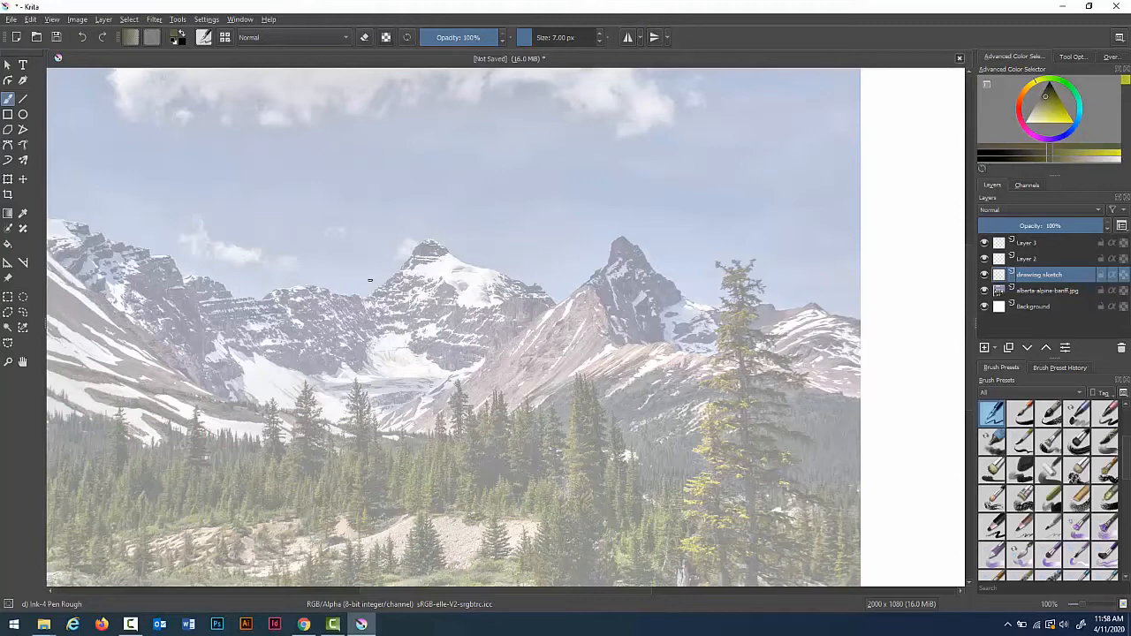
key("minus")
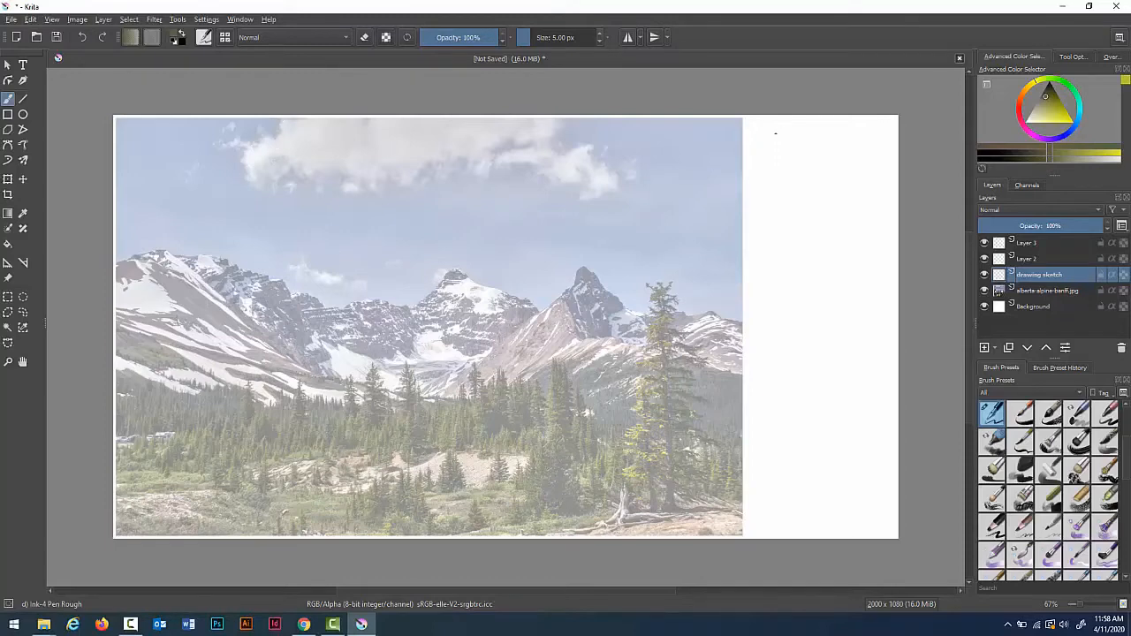
mouse_move(774, 128)
left_mouse_down()
mouse_move(754, 148)
mouse_move(800, 153)
mouse_move(807, 134)
mouse_move(815, 146)
mouse_move(834, 132)
mouse_move(821, 155)
mouse_move(863, 155)
mouse_move(873, 139)
left_mouse_up()
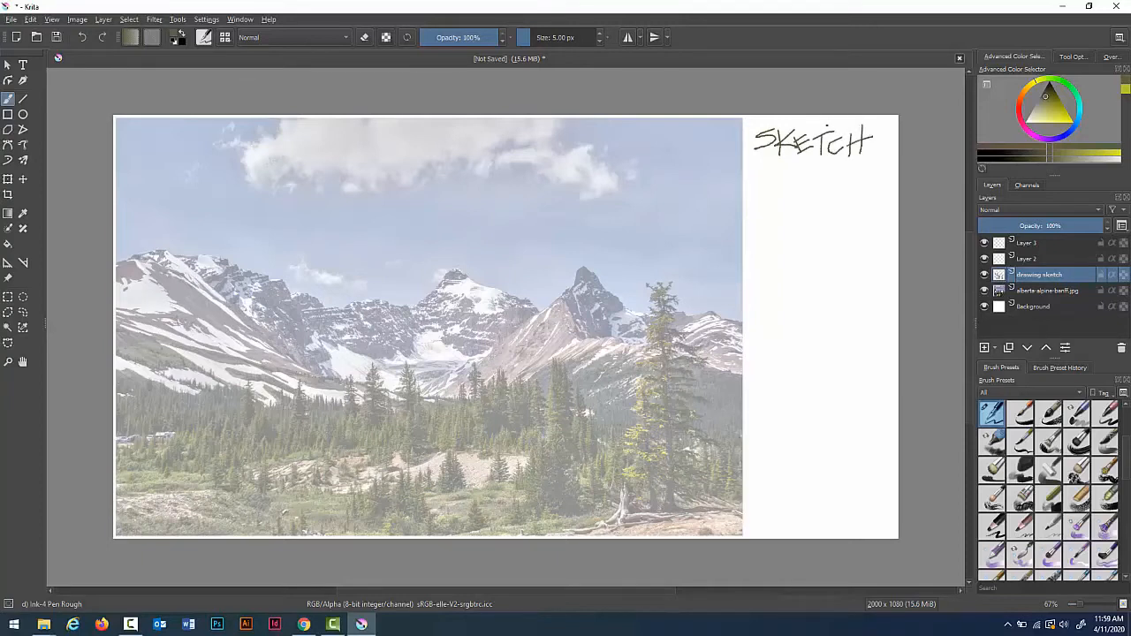
Step: Open the Krita settings, review the General and Display pages, and turn off Canvas Graphics Acceleration before closing
left_click(210, 20)
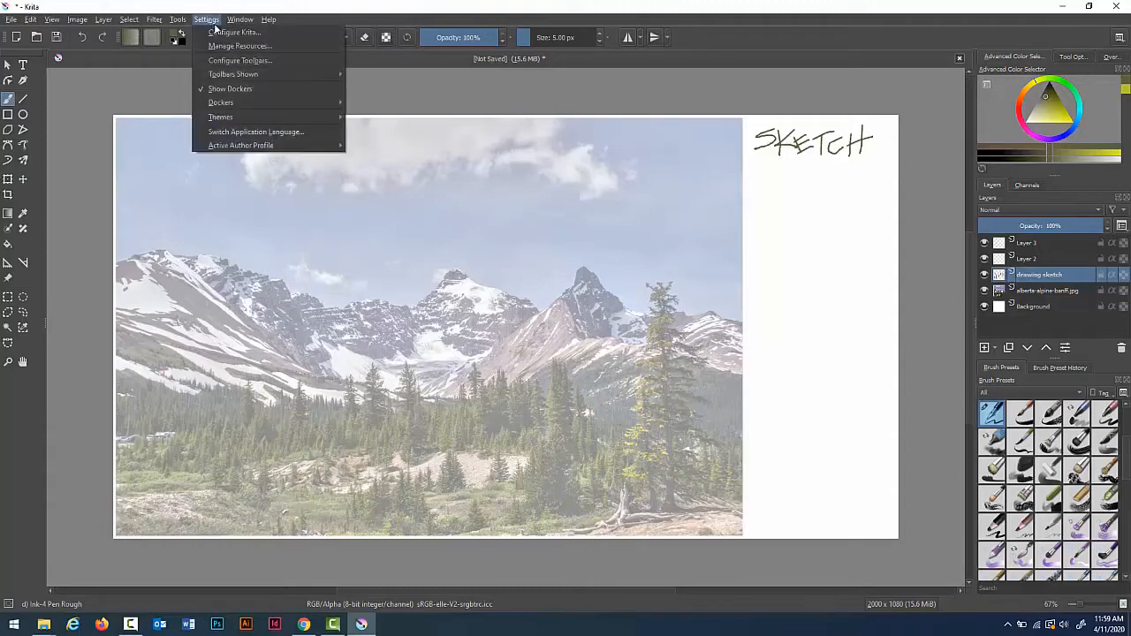
left_click(236, 34)
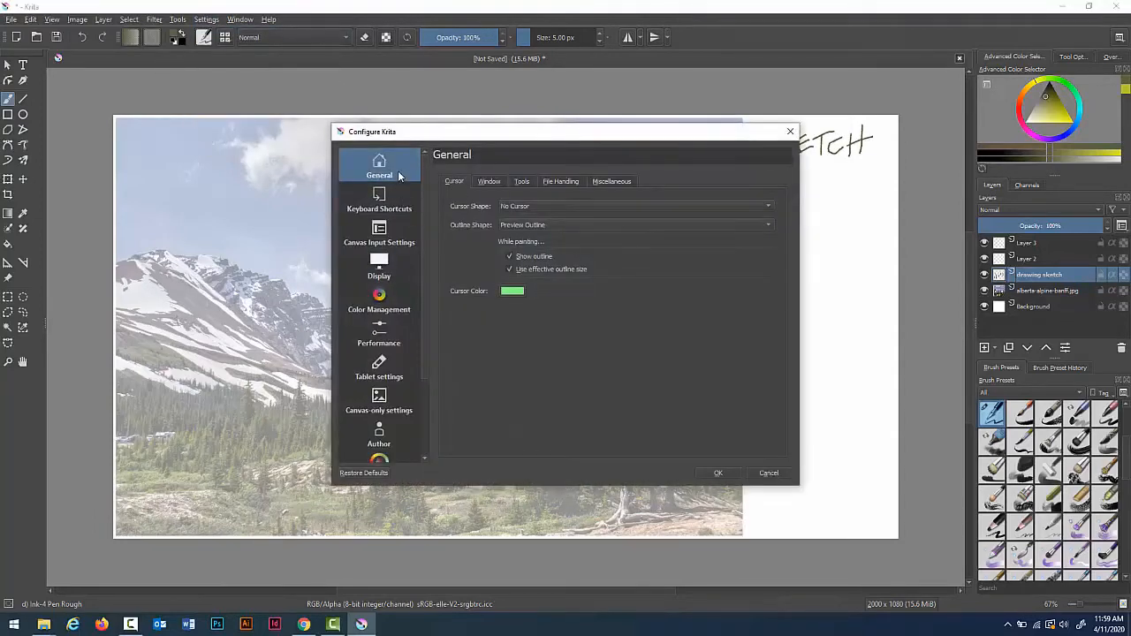
left_click(487, 182)
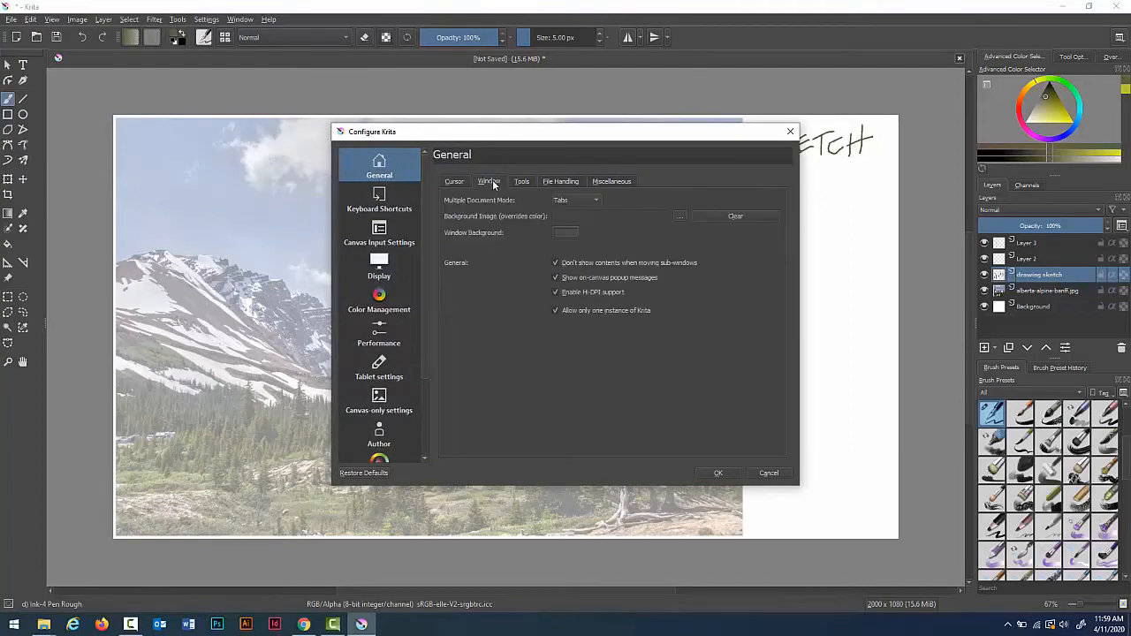
left_click(525, 182)
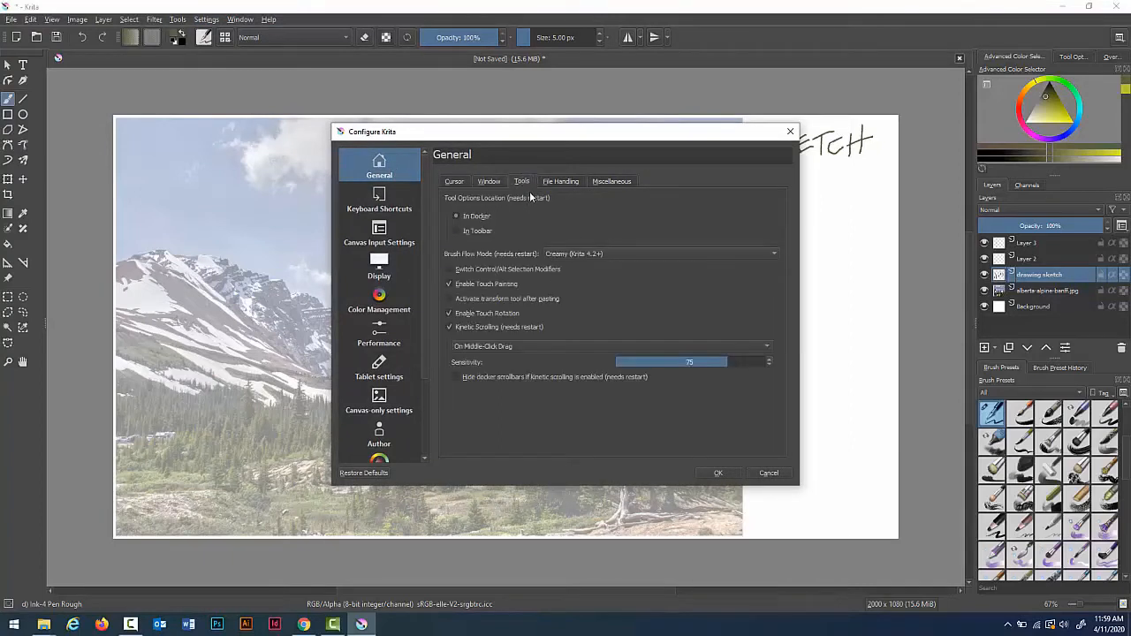
left_click(562, 181)
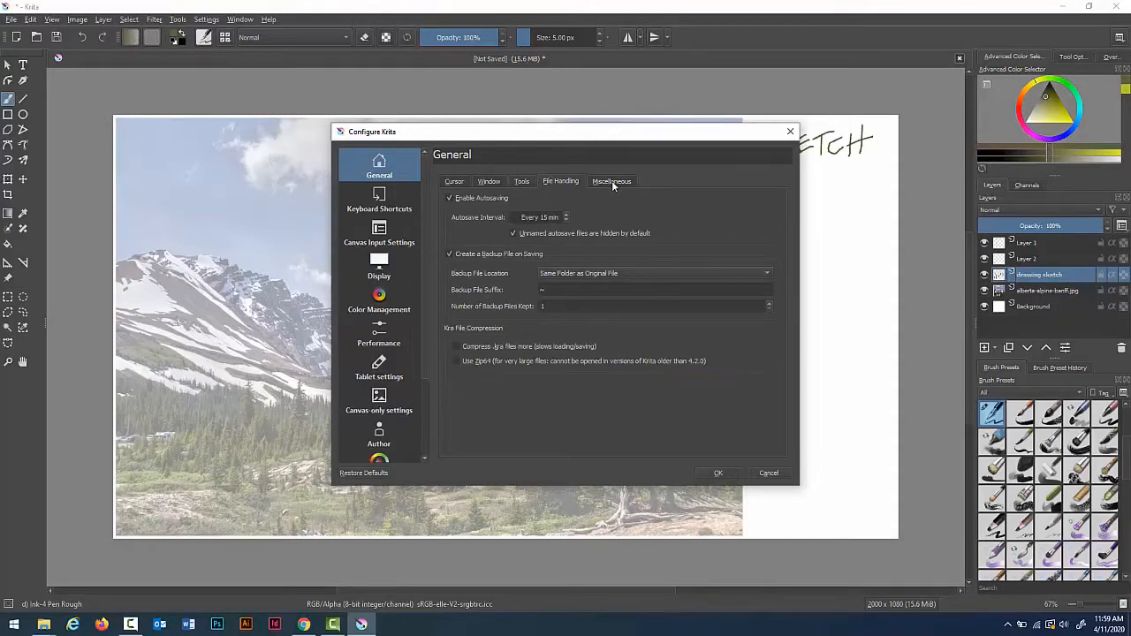
left_click(609, 182)
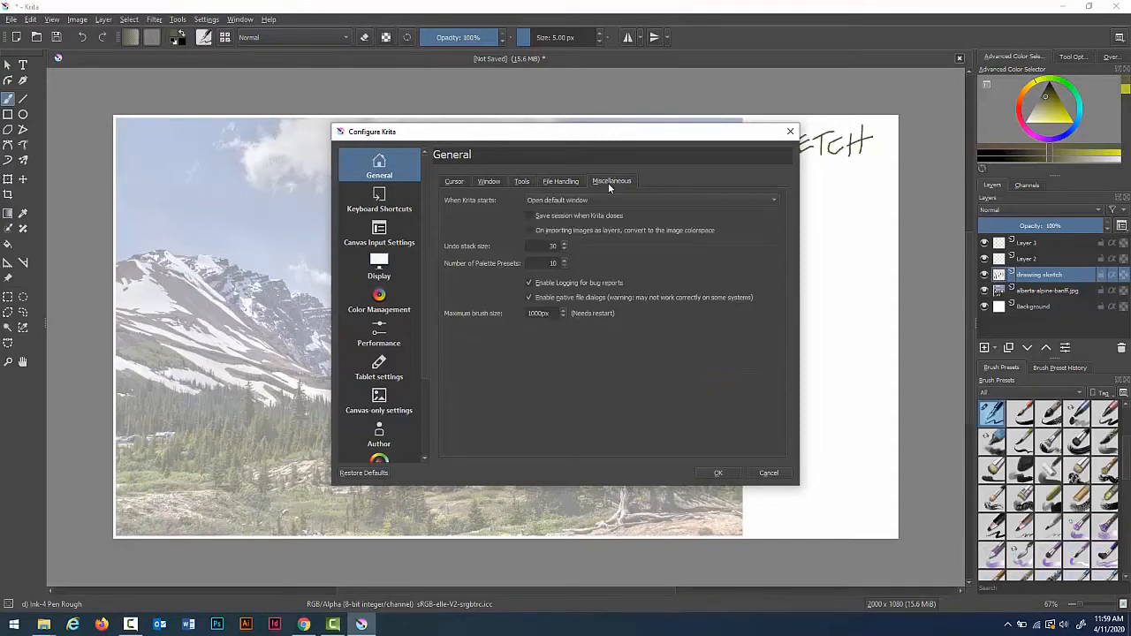
left_click(394, 264)
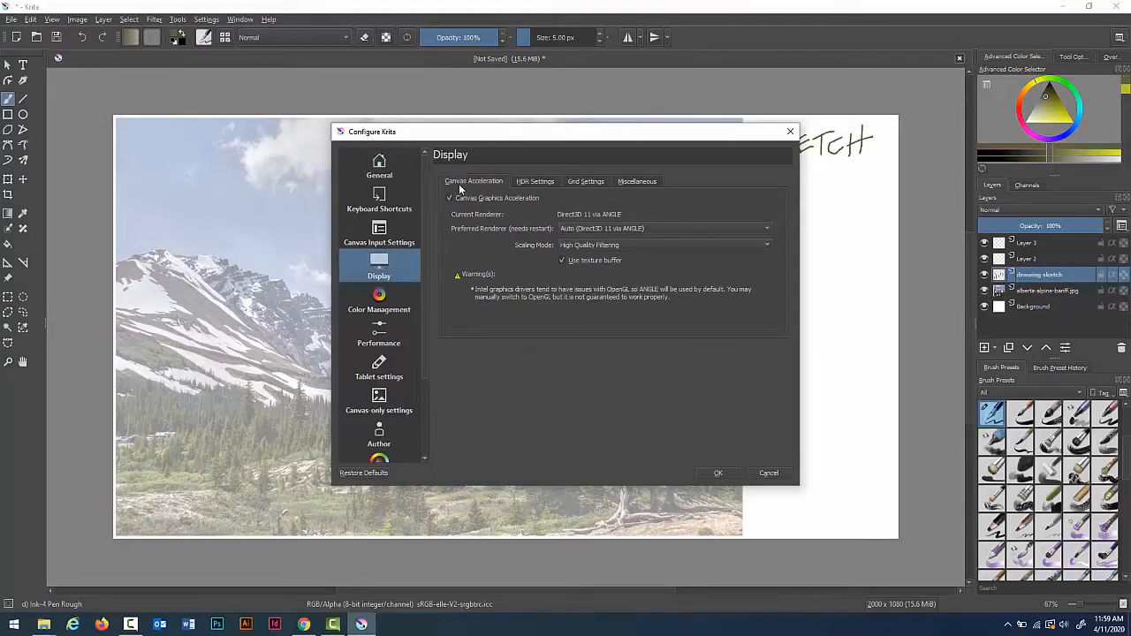
left_click(533, 183)
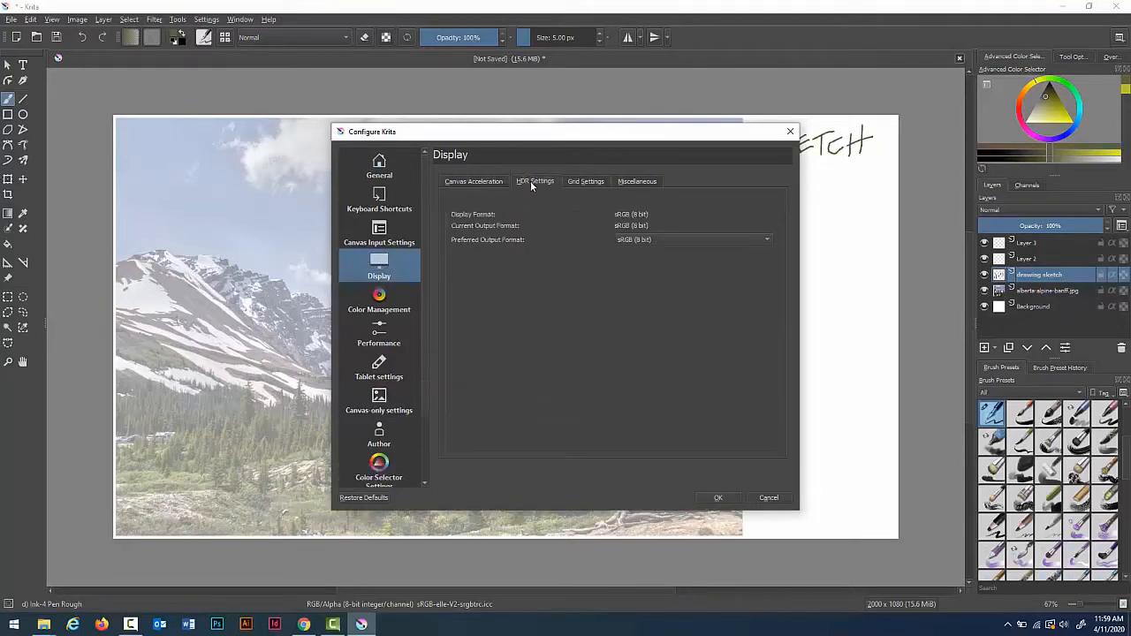
left_click(587, 182)
left_click(630, 183)
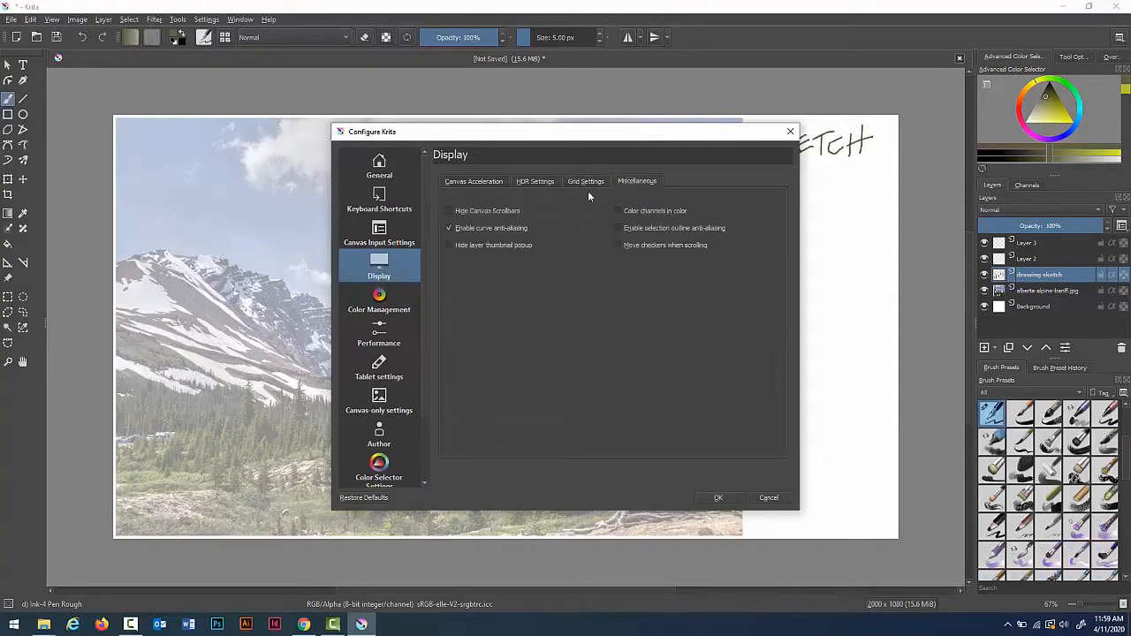
left_click(487, 183)
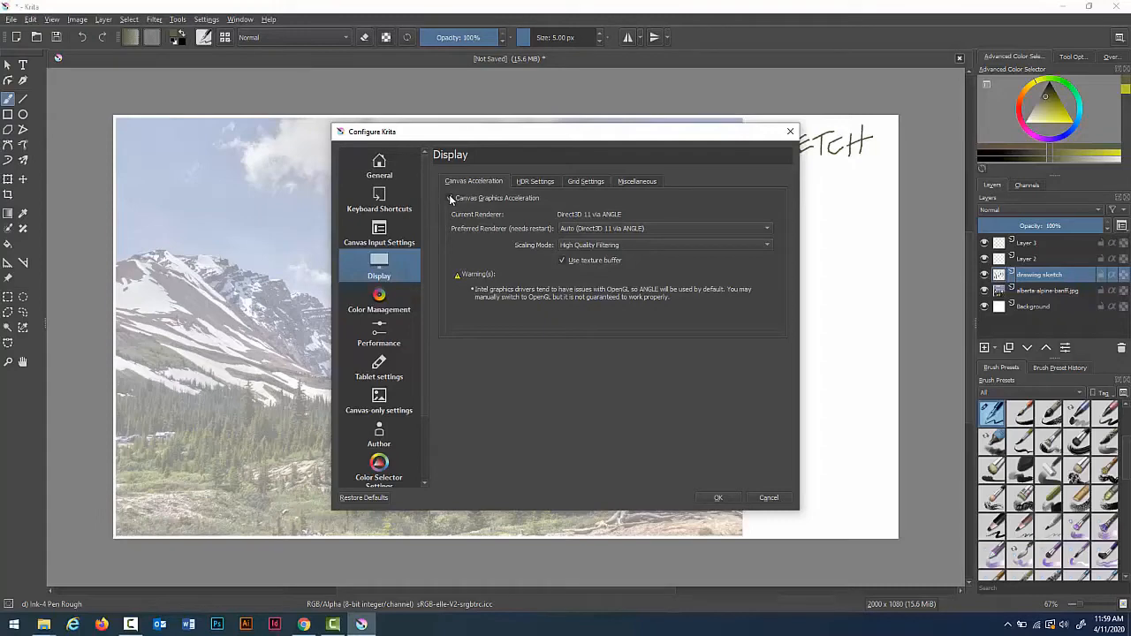
left_click(450, 198)
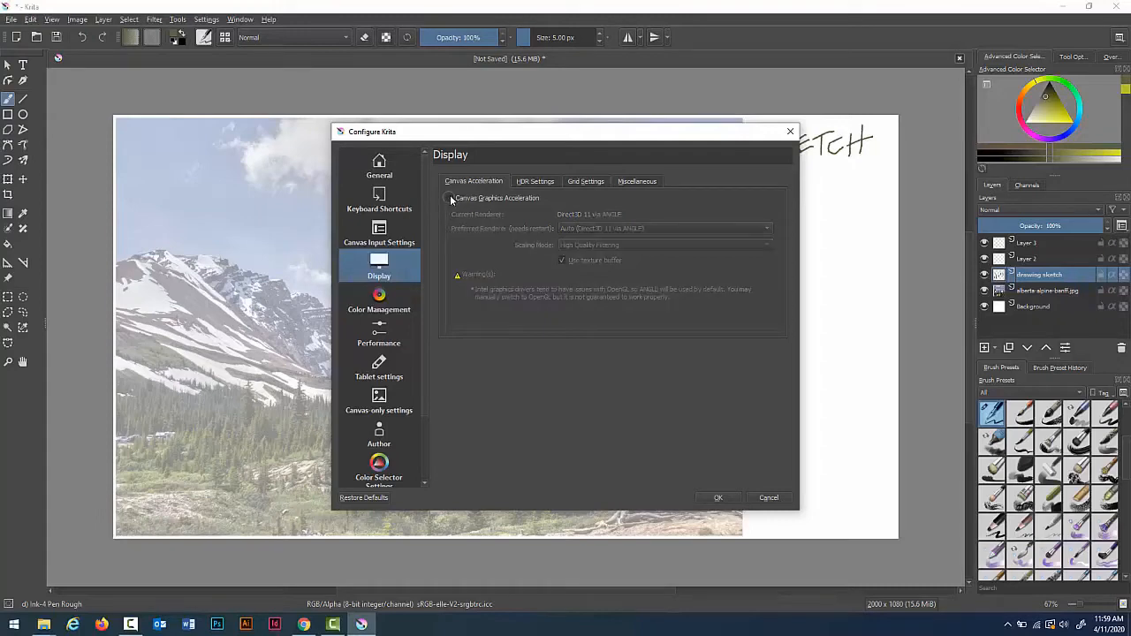
left_click(790, 133)
Step: Draw a test scribble below the SKETCH label and undo it
mouse_move(776, 198)
left_mouse_down()
mouse_move(850, 193)
mouse_move(779, 252)
mouse_move(818, 301)
left_mouse_up()
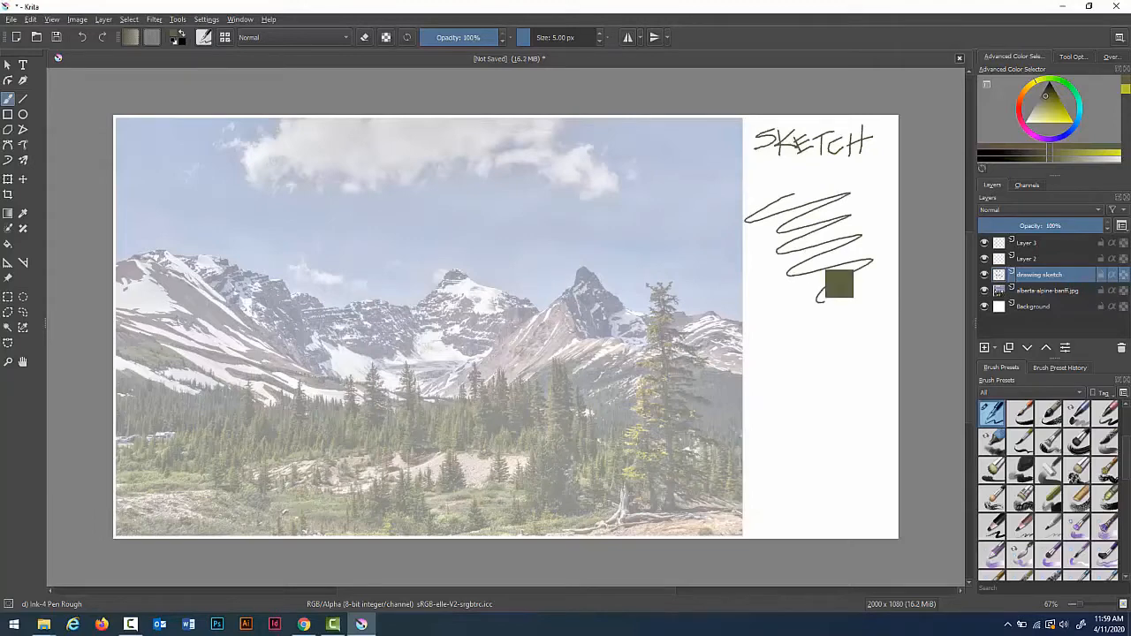
key("ctrl+z")
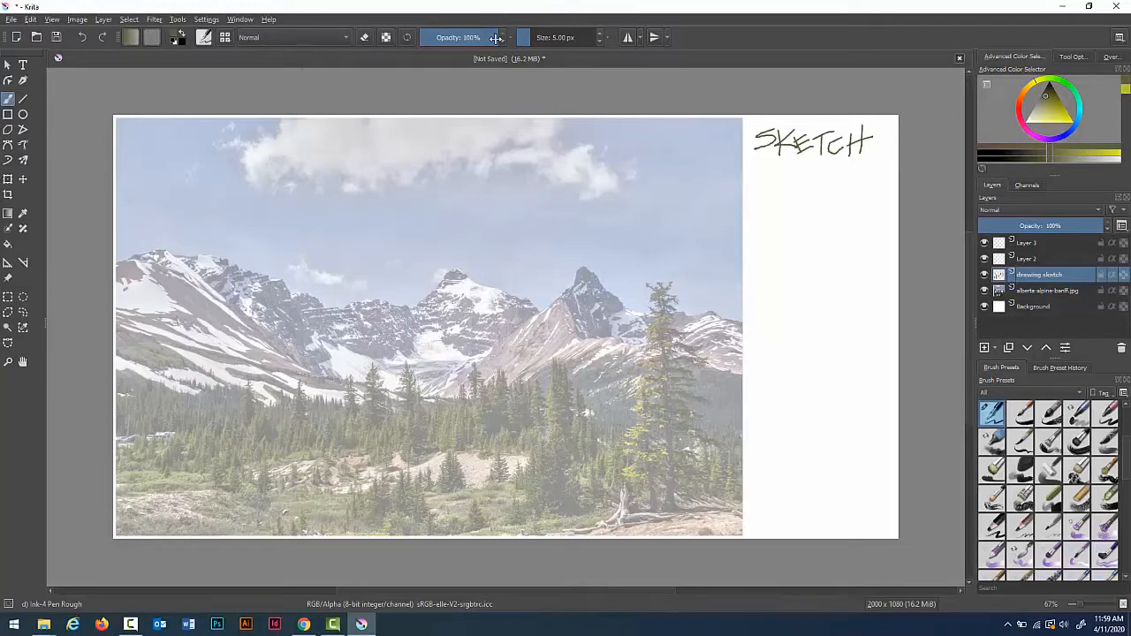
Step: Lower the brush opacity to 72% and trace the ridgeline of the right-hand peak
left_click_drag(495, 38, 474, 37)
mouse_move(418, 390)
left_mouse_down()
mouse_move(494, 352)
mouse_move(589, 263)
mouse_move(629, 312)
mouse_move(742, 322)
left_mouse_up()
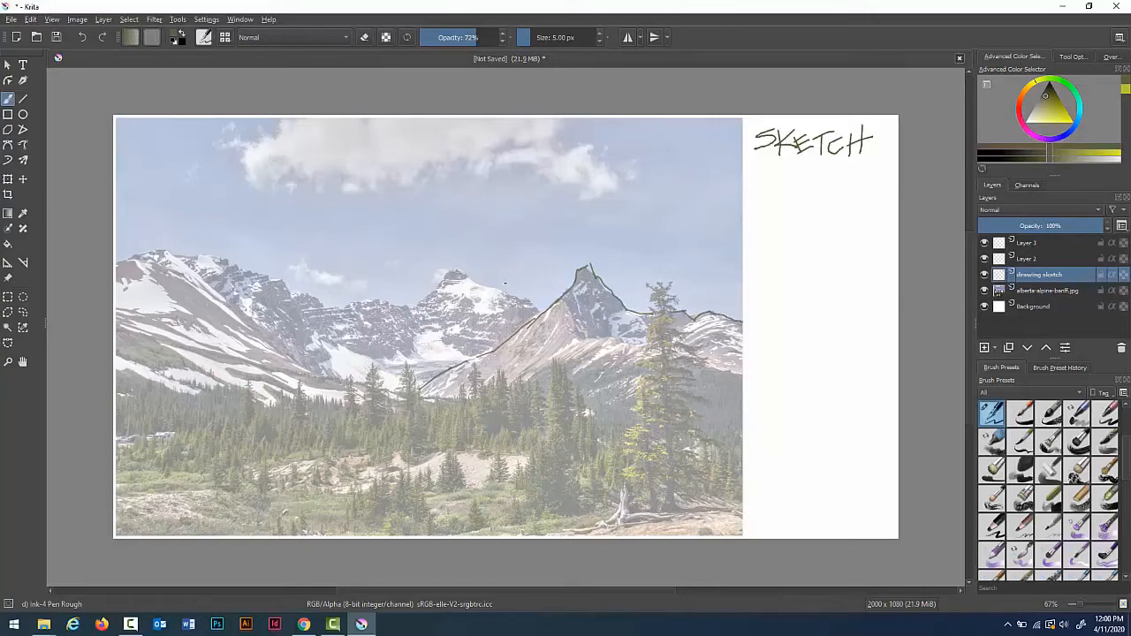
Step: Trace the ridgeline of the left and central peaks across the photo
left_click_drag(530, 296, 541, 311)
key("ctrl+z")
mouse_move(115, 262)
left_mouse_down()
mouse_move(166, 242)
mouse_move(174, 250)
mouse_move(159, 253)
mouse_move(279, 275)
mouse_move(318, 292)
left_mouse_up()
mouse_move(311, 294)
left_mouse_down()
mouse_move(333, 308)
mouse_move(406, 305)
mouse_move(443, 280)
mouse_move(490, 285)
left_mouse_up()
left_click_drag(492, 285, 539, 310)
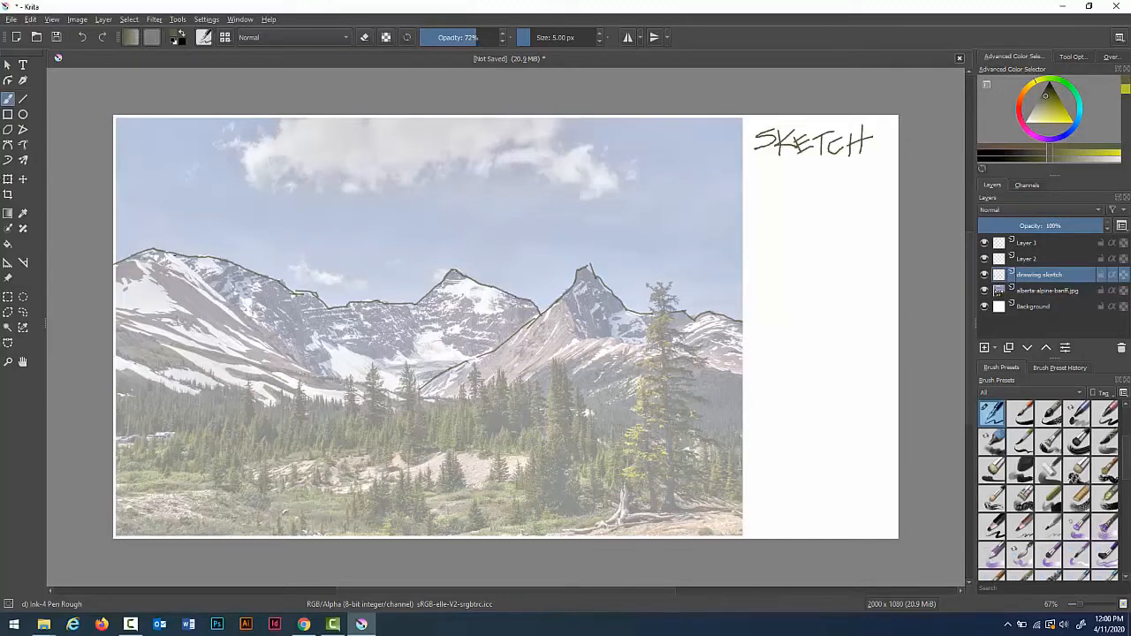
Step: Sketch the inner ridge and slope lines below the mountain peaks
mouse_move(174, 255)
left_mouse_down()
mouse_move(306, 372)
mouse_move(363, 390)
mouse_move(490, 401)
mouse_move(592, 341)
mouse_move(694, 320)
left_mouse_up()
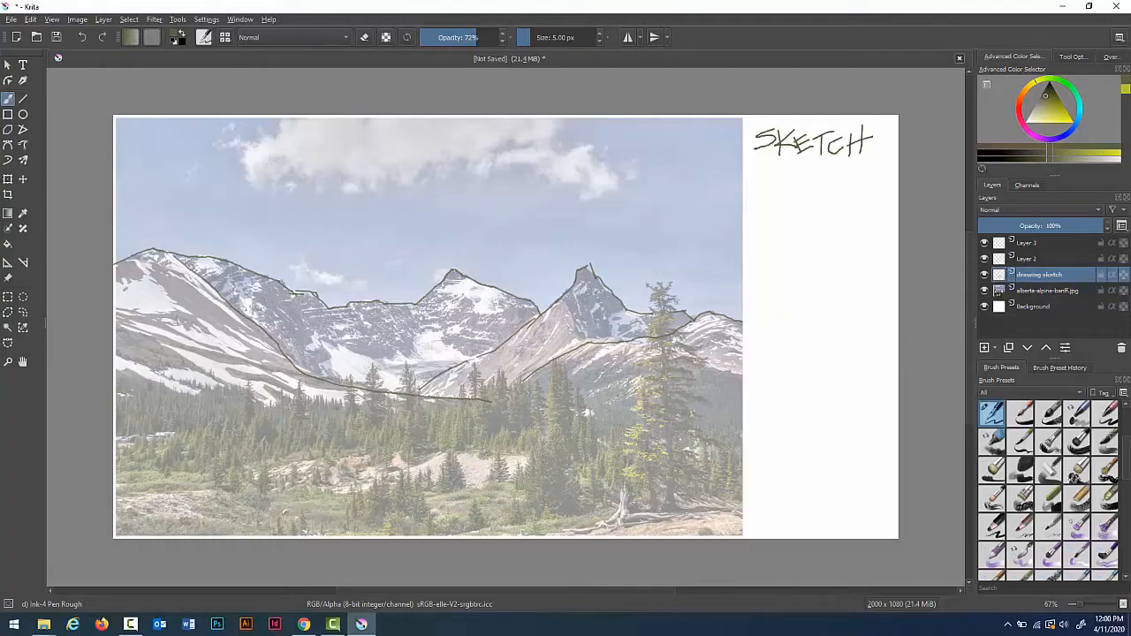
mouse_move(292, 292)
left_mouse_down()
mouse_move(384, 362)
mouse_move(472, 351)
left_mouse_up()
left_click_drag(132, 338, 295, 404)
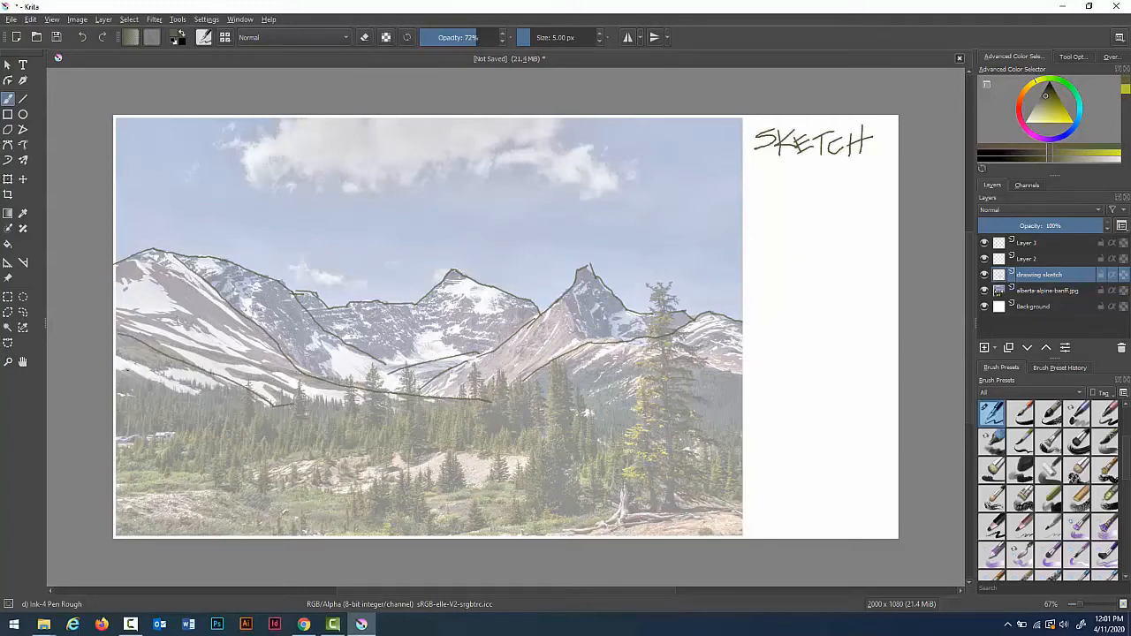
left_click_drag(125, 371, 203, 398)
mouse_move(586, 398)
left_mouse_down()
mouse_move(683, 359)
mouse_move(737, 367)
left_mouse_up()
Step: Sketch the spiky treeline along the base of the mountains
mouse_move(117, 435)
left_mouse_down()
mouse_move(234, 417)
mouse_move(250, 382)
mouse_move(254, 410)
mouse_move(294, 403)
mouse_move(298, 381)
mouse_move(302, 401)
mouse_move(341, 400)
mouse_move(349, 380)
mouse_move(357, 405)
mouse_move(375, 370)
mouse_move(388, 404)
mouse_move(408, 372)
mouse_move(415, 400)
mouse_move(466, 391)
mouse_move(474, 366)
mouse_move(478, 379)
mouse_move(535, 383)
mouse_move(539, 394)
mouse_move(558, 362)
mouse_move(595, 431)
left_mouse_up()
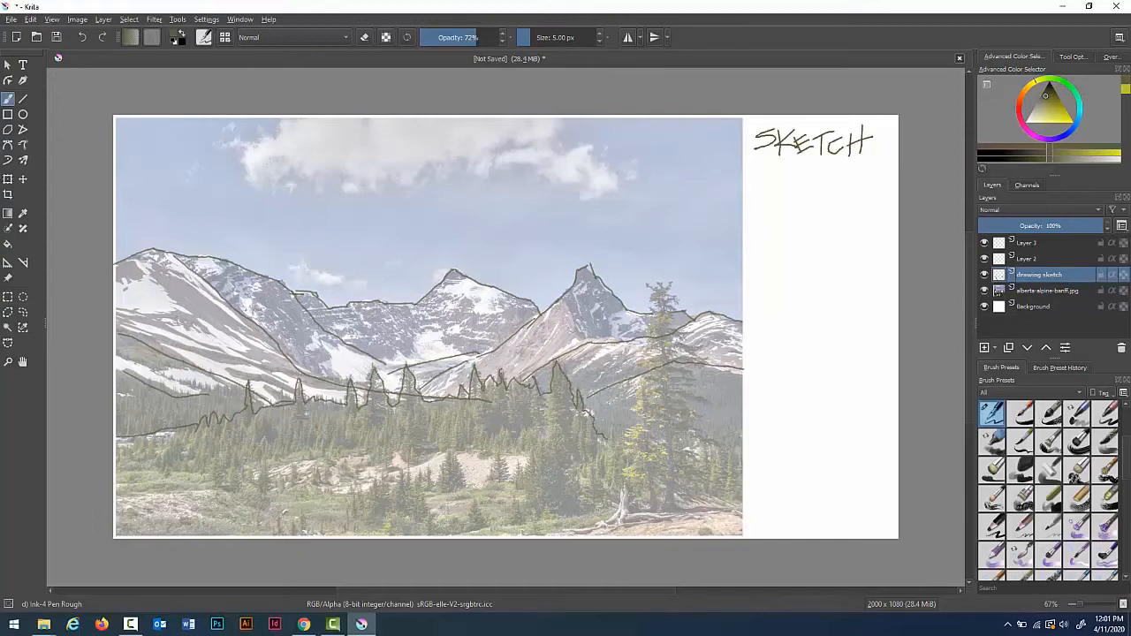
mouse_move(704, 438)
left_mouse_down()
mouse_move(718, 426)
mouse_move(744, 431)
left_mouse_up()
Step: Outline the foreground terrain and the tall pine tree on the right
mouse_move(184, 433)
left_mouse_down()
mouse_move(140, 457)
mouse_move(180, 471)
mouse_move(227, 463)
mouse_move(239, 484)
mouse_move(247, 466)
mouse_move(281, 458)
mouse_move(314, 459)
mouse_move(327, 477)
mouse_move(340, 460)
mouse_move(378, 468)
mouse_move(397, 454)
mouse_move(522, 452)
mouse_move(504, 481)
mouse_move(500, 458)
mouse_move(464, 484)
mouse_move(453, 455)
mouse_move(440, 488)
mouse_move(424, 476)
mouse_move(327, 525)
mouse_move(394, 518)
mouse_move(412, 496)
mouse_move(429, 528)
mouse_move(473, 503)
mouse_move(504, 521)
mouse_move(535, 497)
mouse_move(560, 508)
mouse_move(612, 502)
left_mouse_up()
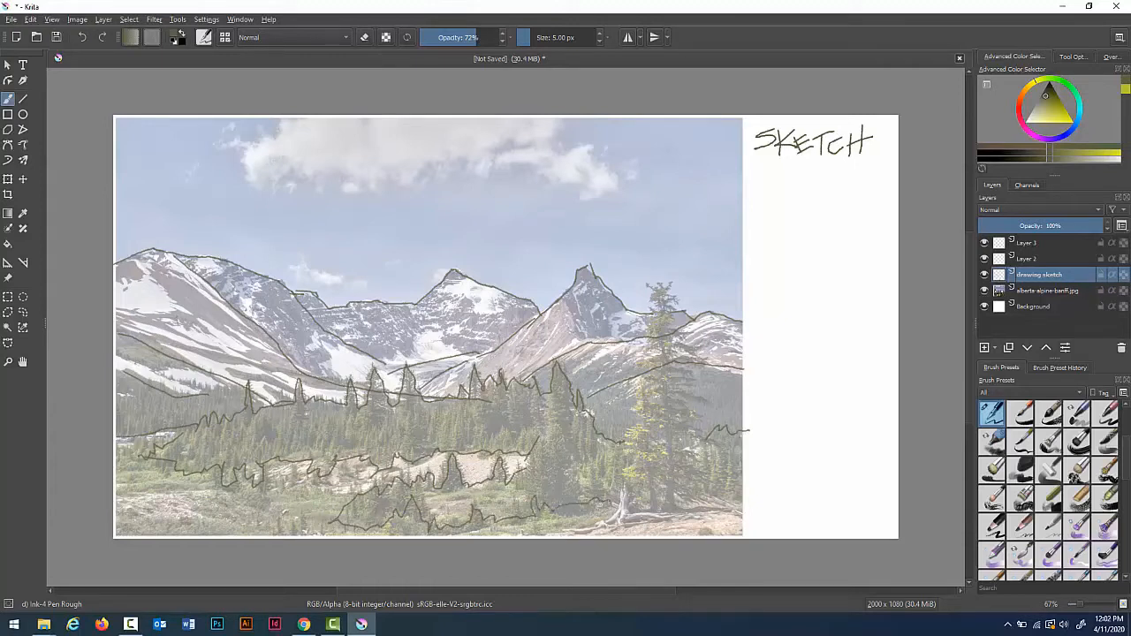
mouse_move(498, 534)
left_mouse_down()
mouse_move(617, 503)
mouse_move(636, 401)
mouse_move(659, 363)
mouse_move(643, 334)
mouse_move(658, 319)
mouse_move(660, 253)
mouse_move(676, 335)
mouse_move(698, 353)
mouse_move(681, 371)
mouse_move(698, 394)
mouse_move(684, 409)
mouse_move(697, 445)
mouse_move(685, 507)
mouse_move(750, 508)
left_mouse_up()
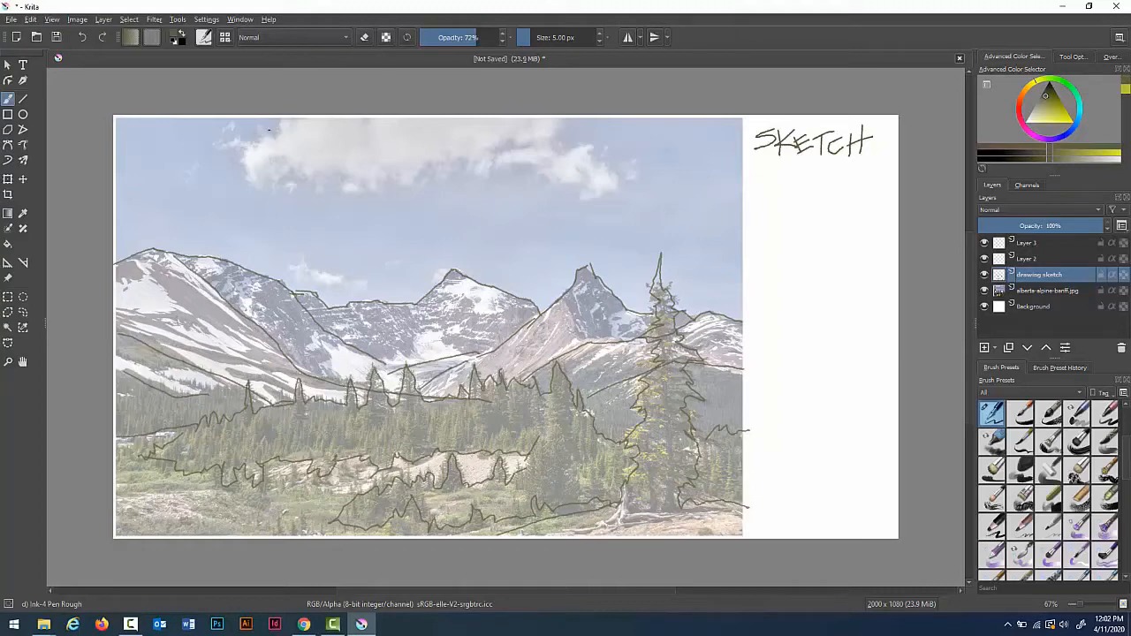
Step: Outline the large cloud and label it BKGRND with a pointer line in the margin
mouse_move(281, 117)
left_mouse_down()
mouse_move(224, 144)
mouse_move(257, 184)
mouse_move(286, 190)
mouse_move(308, 178)
mouse_move(365, 188)
mouse_move(398, 173)
mouse_move(406, 183)
mouse_move(452, 161)
mouse_move(473, 174)
mouse_move(496, 166)
mouse_move(504, 143)
mouse_move(532, 148)
mouse_move(497, 162)
mouse_move(559, 185)
mouse_move(632, 178)
mouse_move(560, 124)
left_mouse_up()
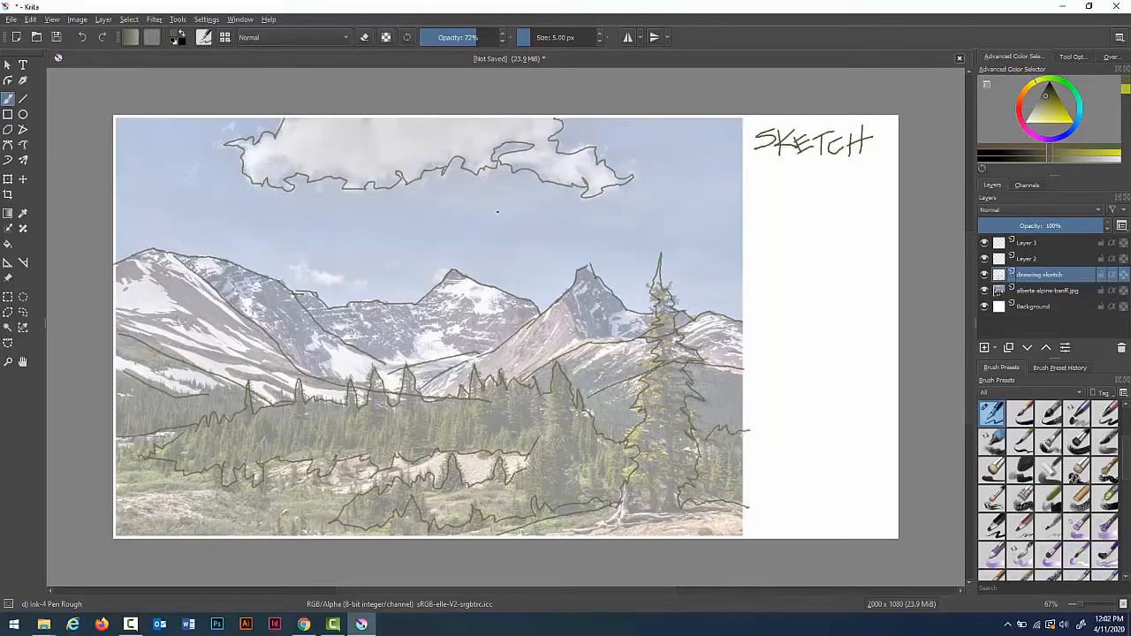
mouse_move(729, 203)
left_mouse_down()
mouse_move(778, 205)
mouse_move(791, 182)
mouse_move(793, 201)
mouse_move(805, 184)
mouse_move(830, 206)
left_mouse_up()
left_click(808, 196)
left_click_drag(829, 186, 855, 201)
mouse_move(856, 202)
left_mouse_down()
mouse_move(857, 182)
mouse_move(866, 203)
left_mouse_up()
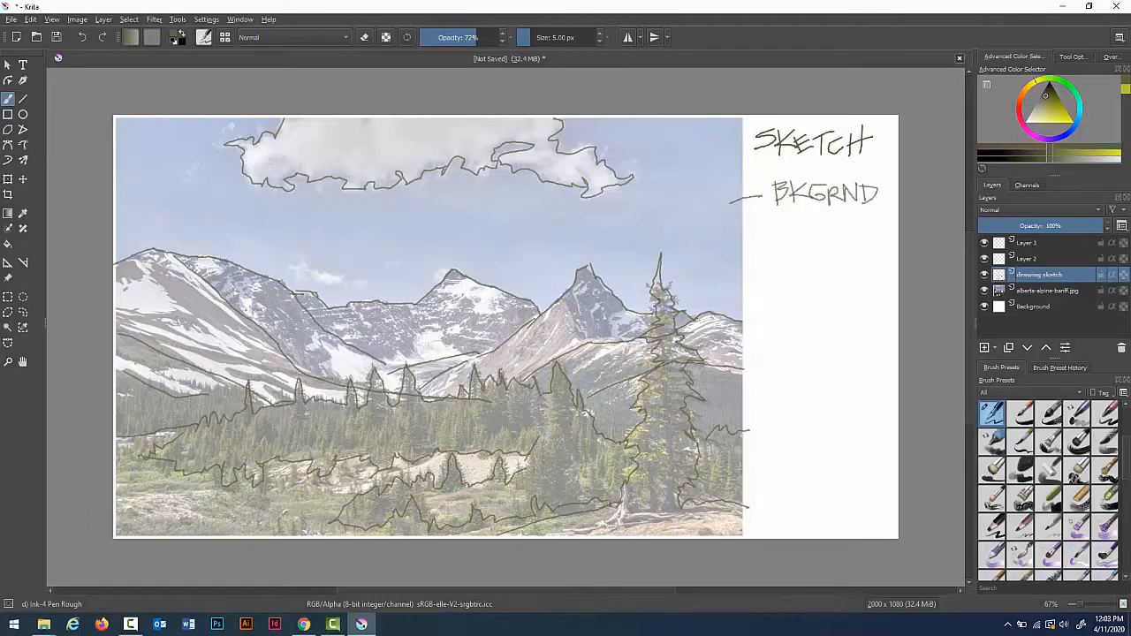
Step: Draw pointer lines and labels in the margin for the middle ground and foreground areas
mouse_move(742, 345)
left_mouse_down()
mouse_move(776, 327)
mouse_move(802, 341)
left_mouse_up()
mouse_move(733, 517)
left_mouse_down()
mouse_move(785, 500)
mouse_move(800, 474)
left_mouse_up()
mouse_move(784, 485)
left_mouse_down()
mouse_move(831, 486)
mouse_move(850, 471)
left_mouse_up()
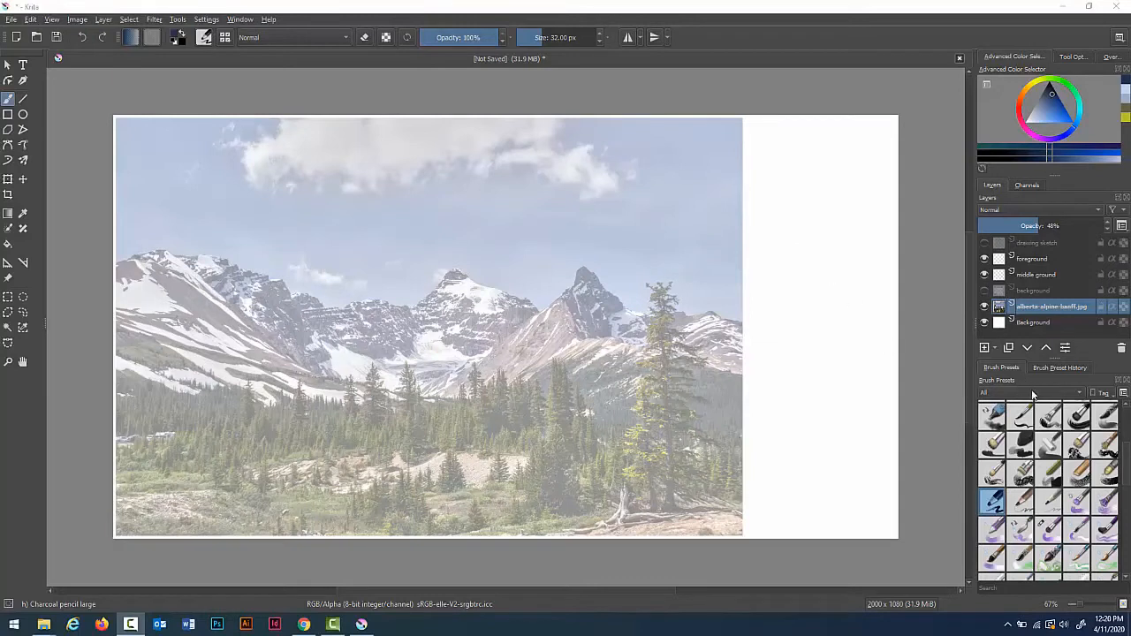
Step: Add a new layer above the photo layer and name it swatches
left_click(984, 348)
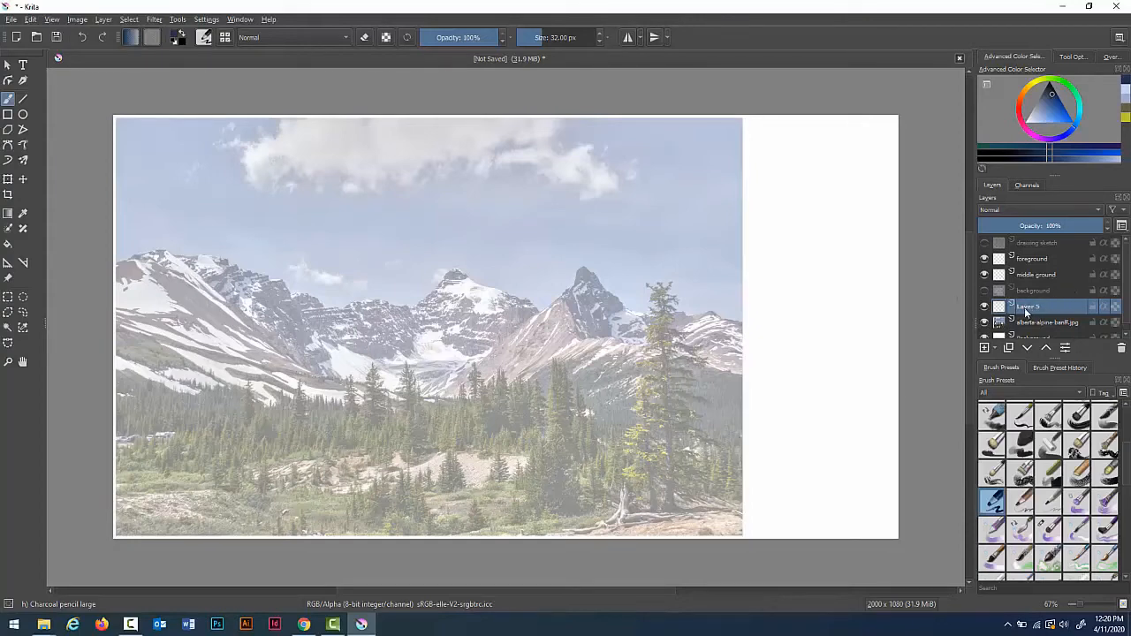
double_click(1025, 307)
type("sketches")
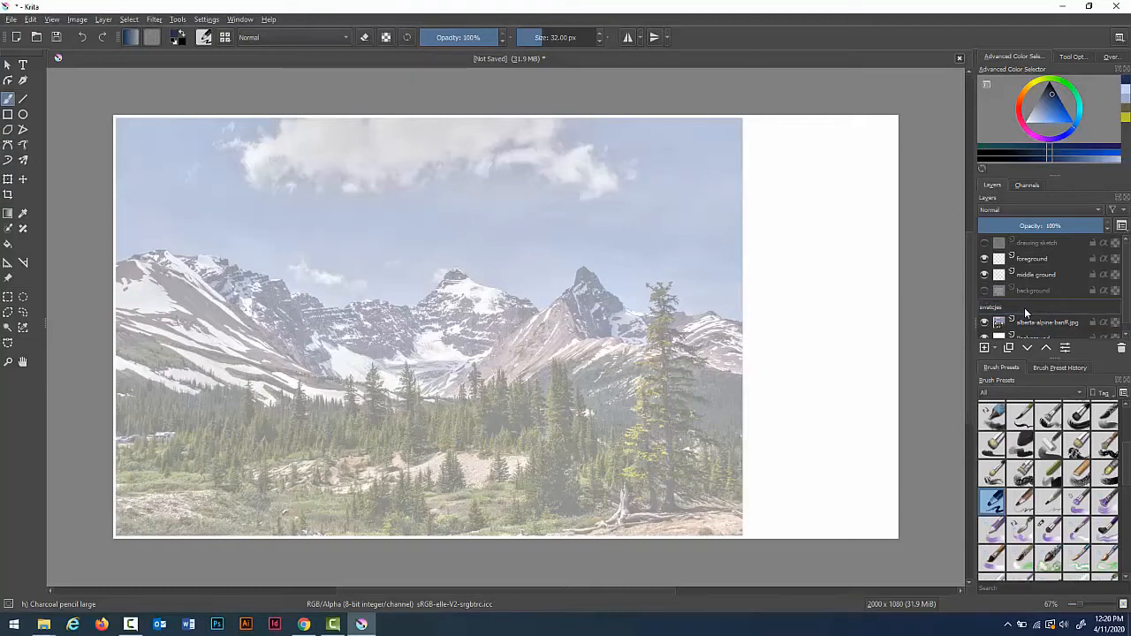
key("BackSpace")
key("BackSpace")
key("Return")
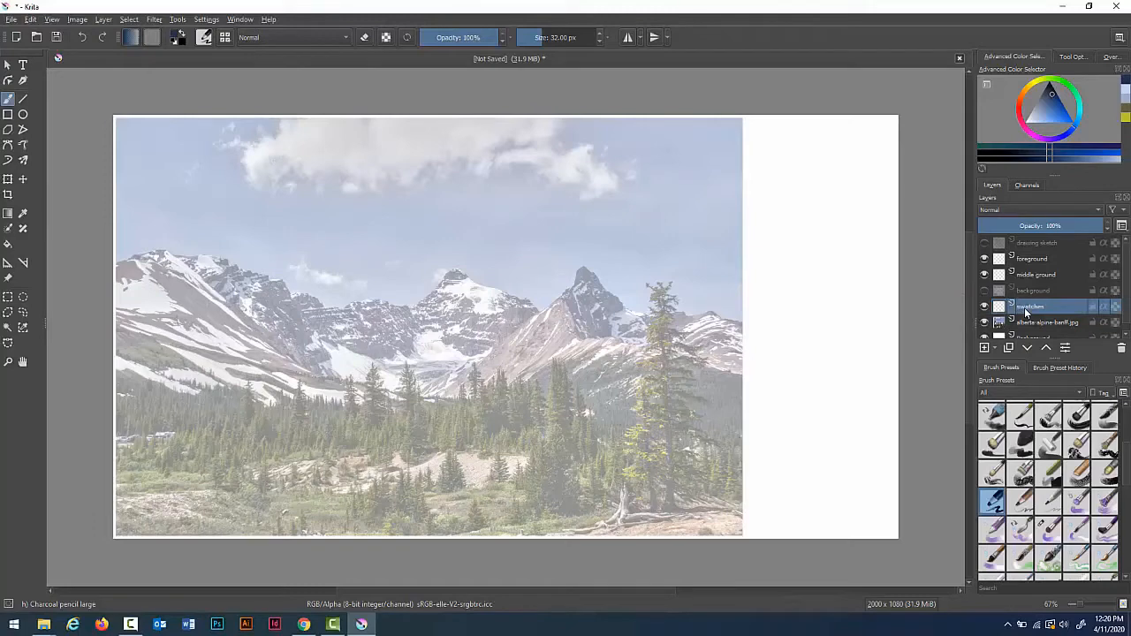
Step: Move the swatches layer above the foreground layer and hide the foreground and middle ground layers
mouse_move(1025, 306)
left_mouse_down()
mouse_move(1026, 241)
mouse_move(1026, 251)
left_mouse_up()
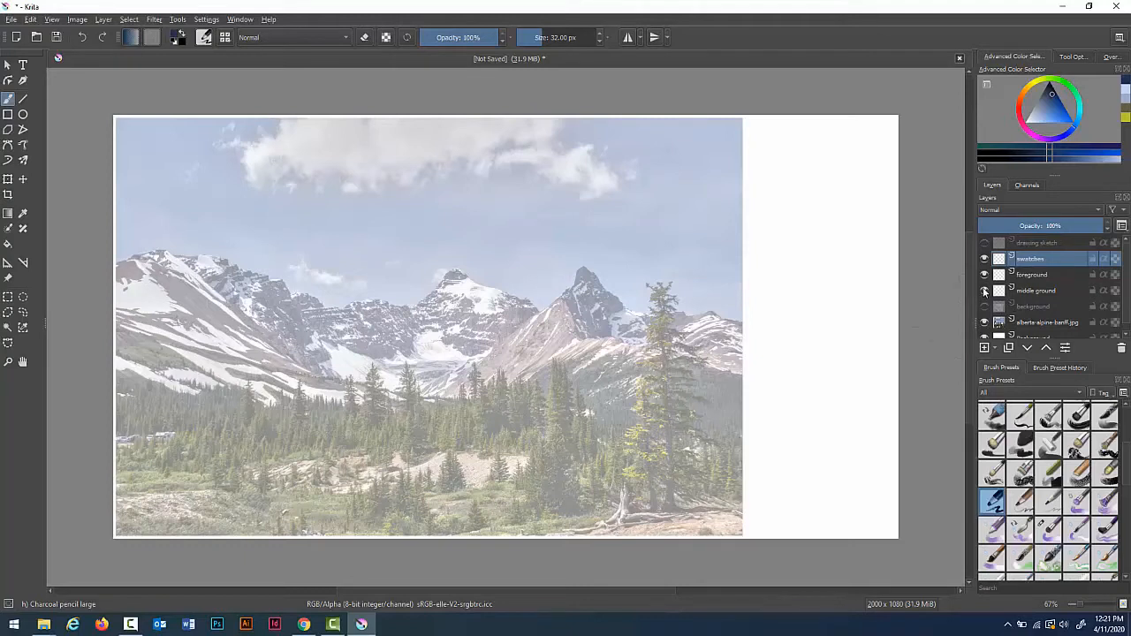
left_click(984, 291)
left_click(984, 274)
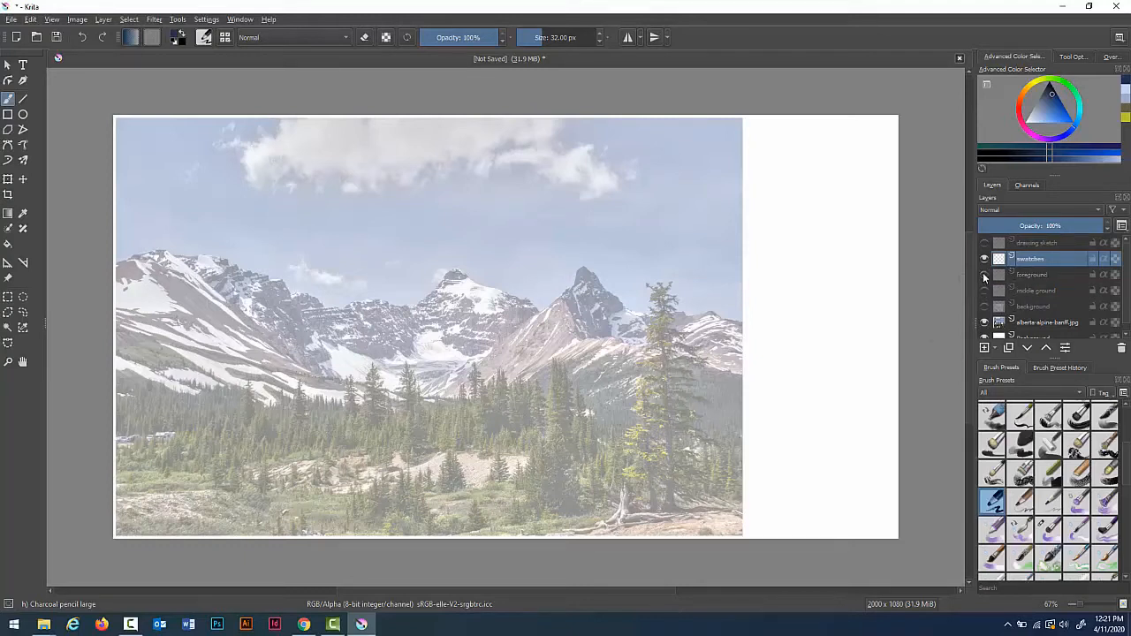
left_click(1000, 323)
double_click(1028, 323)
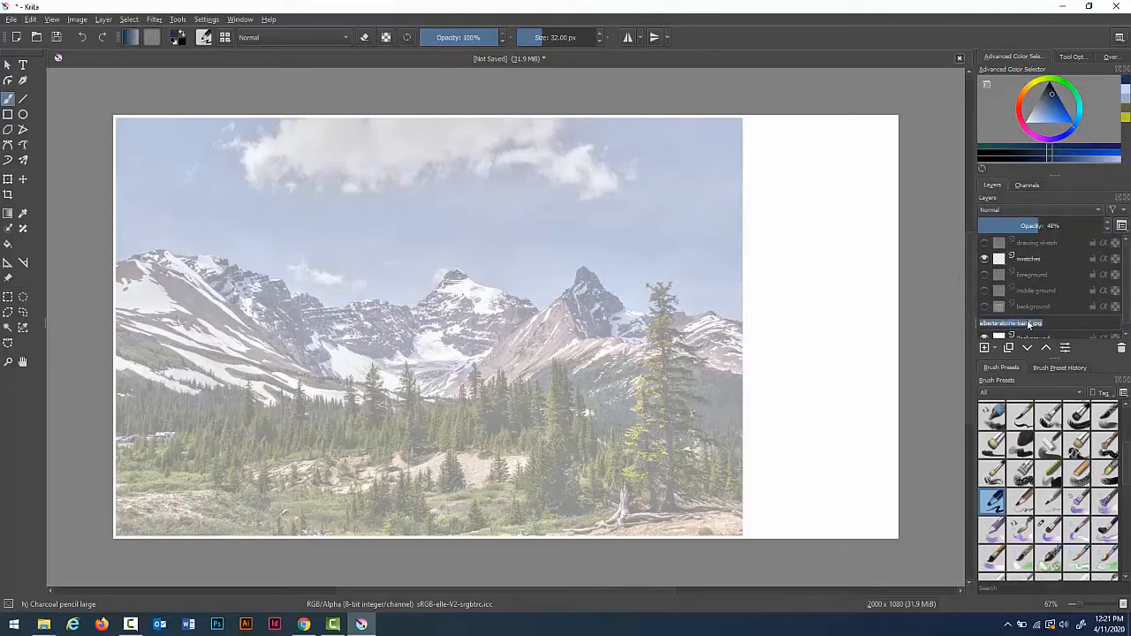
left_click(1063, 321)
left_click(1072, 306)
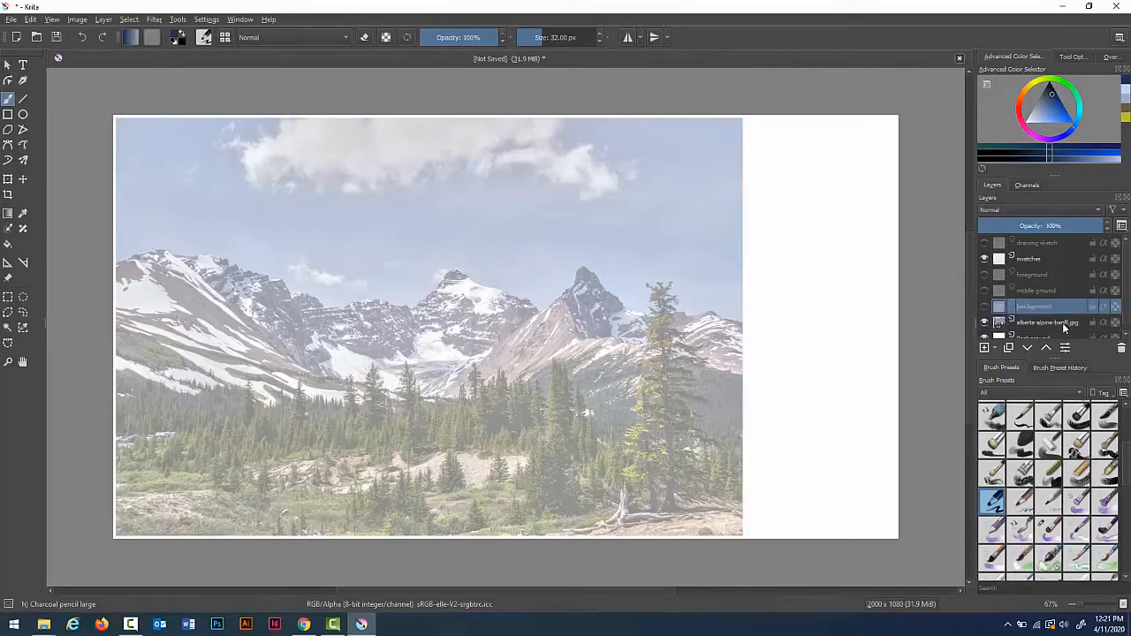
left_click(1001, 321)
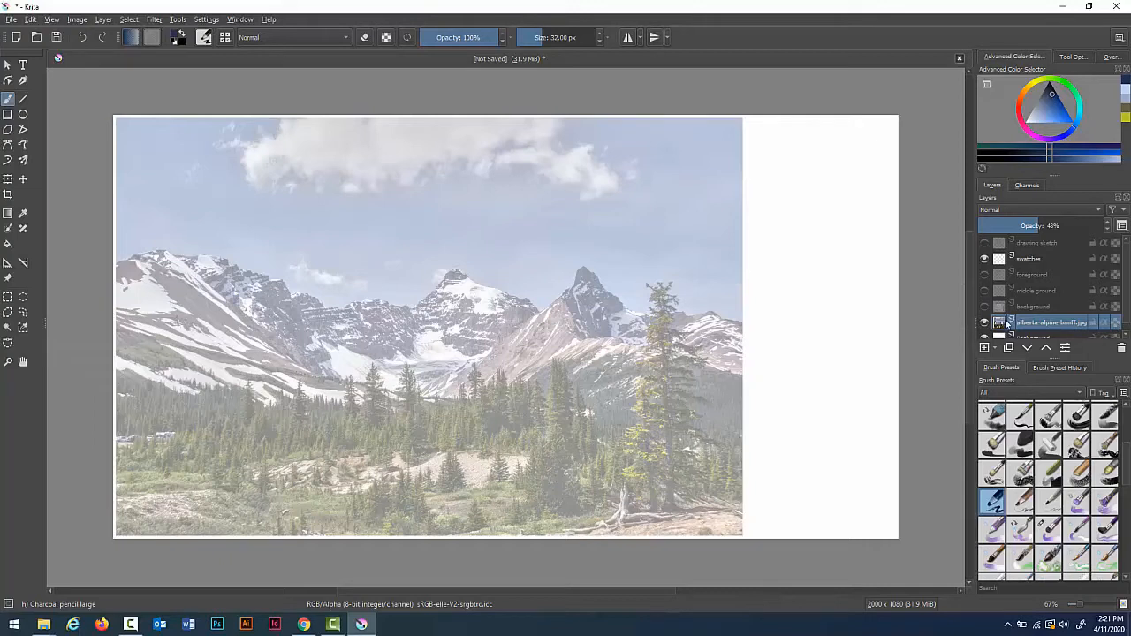
left_click_drag(1002, 323, 1000, 324)
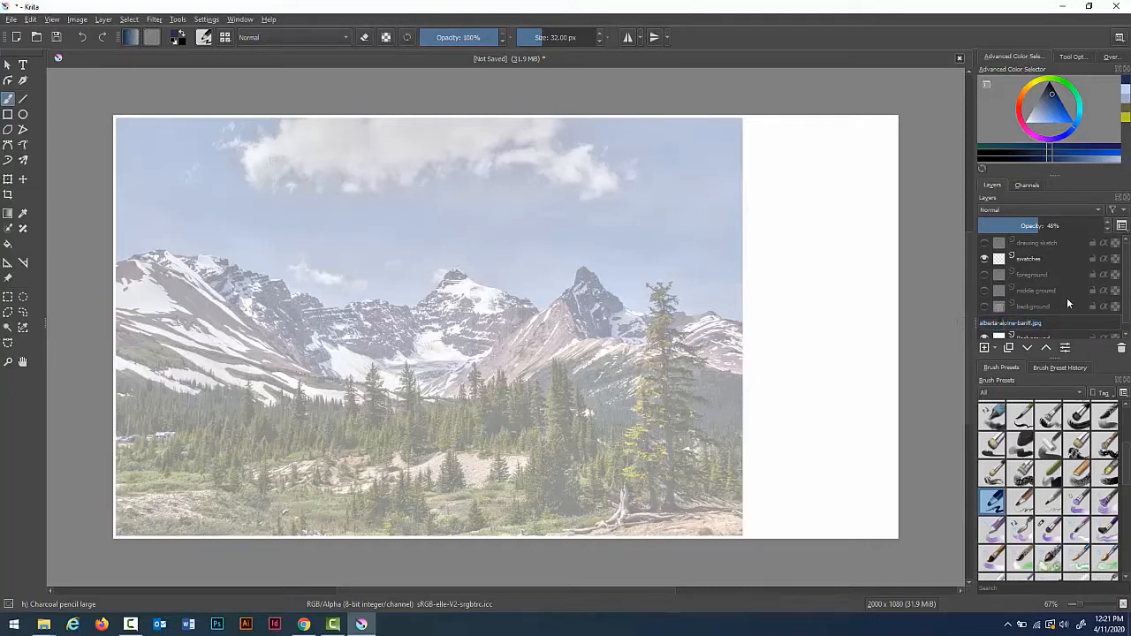
right_click(1028, 324)
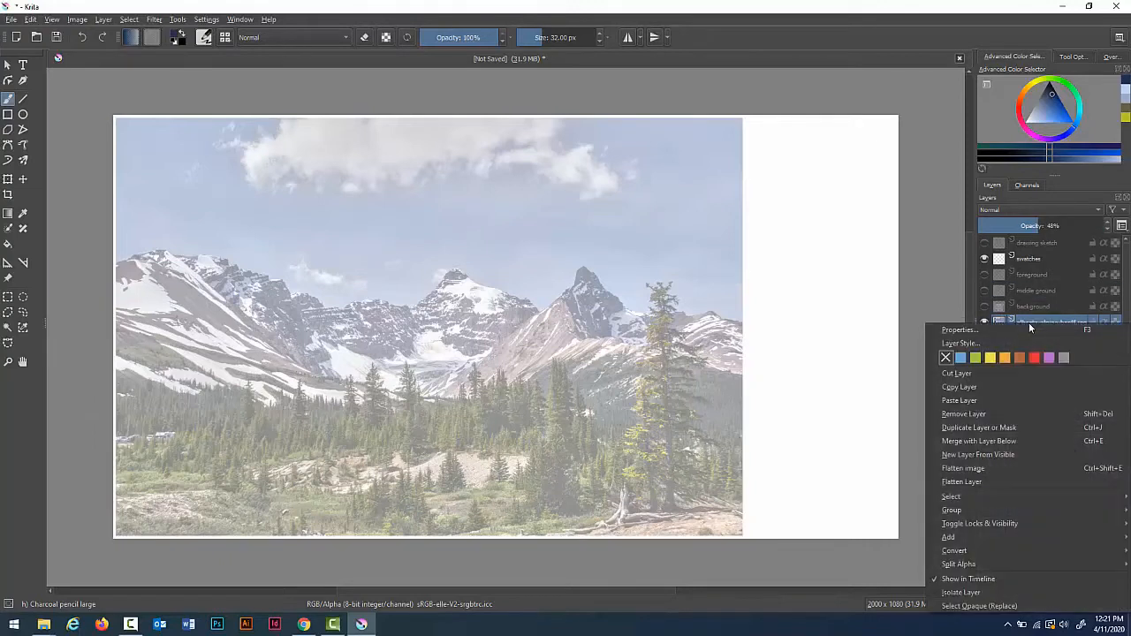
left_click(969, 330)
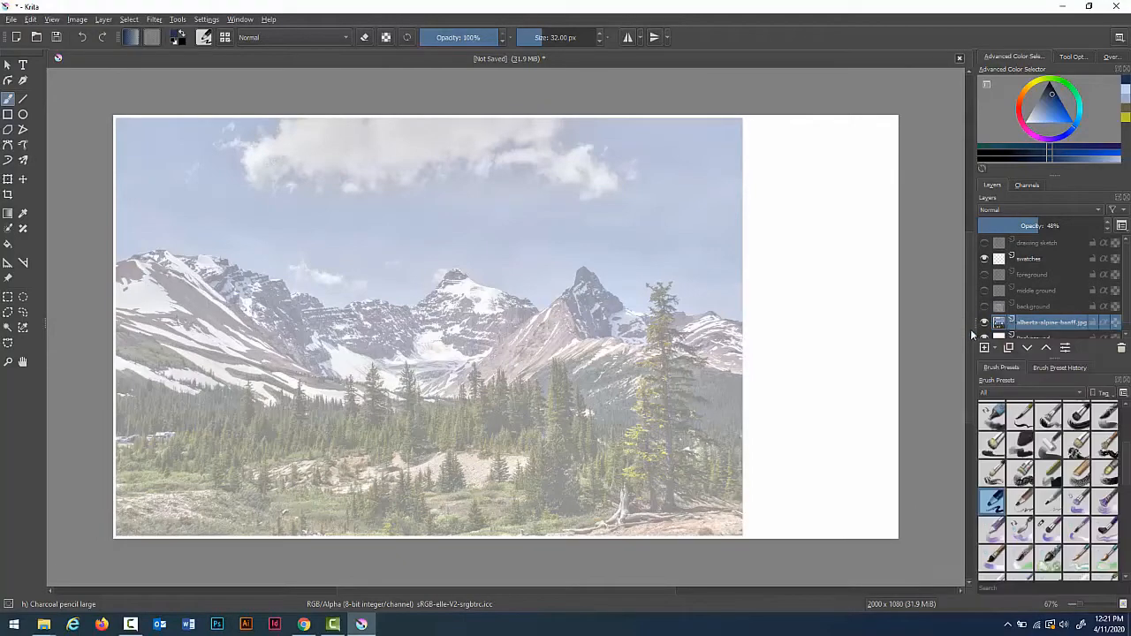
left_click_drag(485, 266, 567, 264)
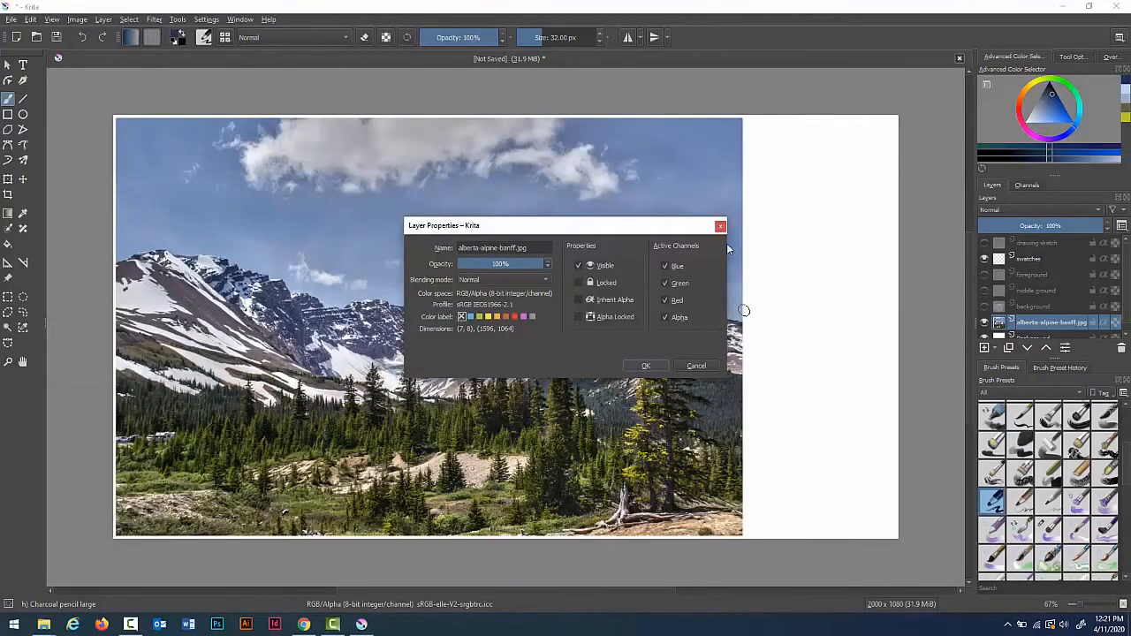
left_click(720, 227)
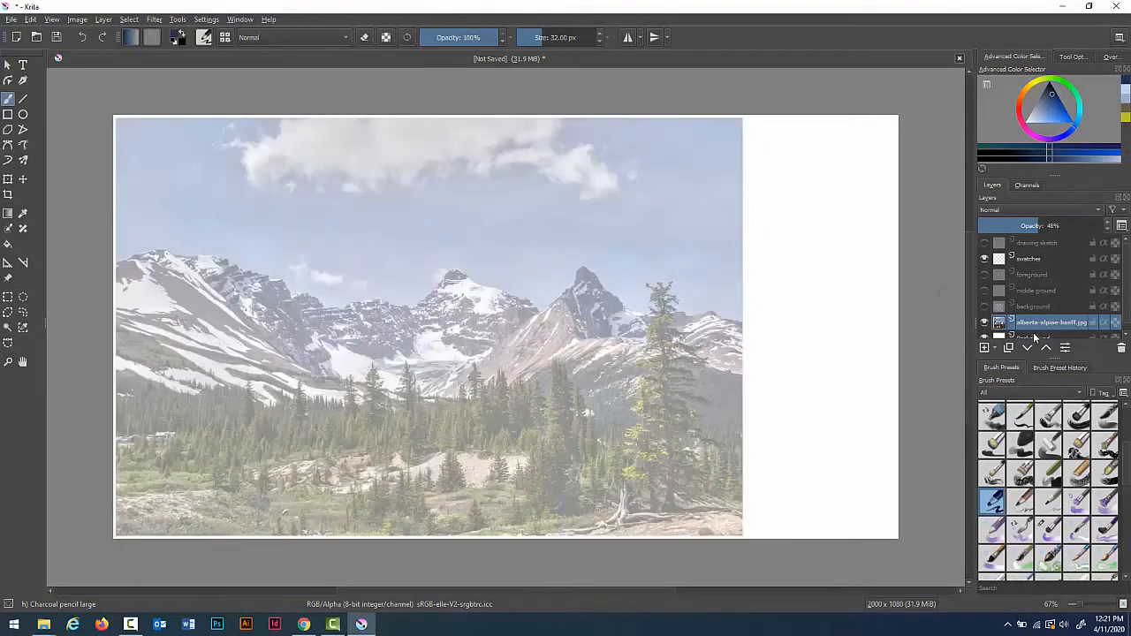
Step: Set the reference photo layer's opacity to 100% in its layer properties
mouse_move(1049, 330)
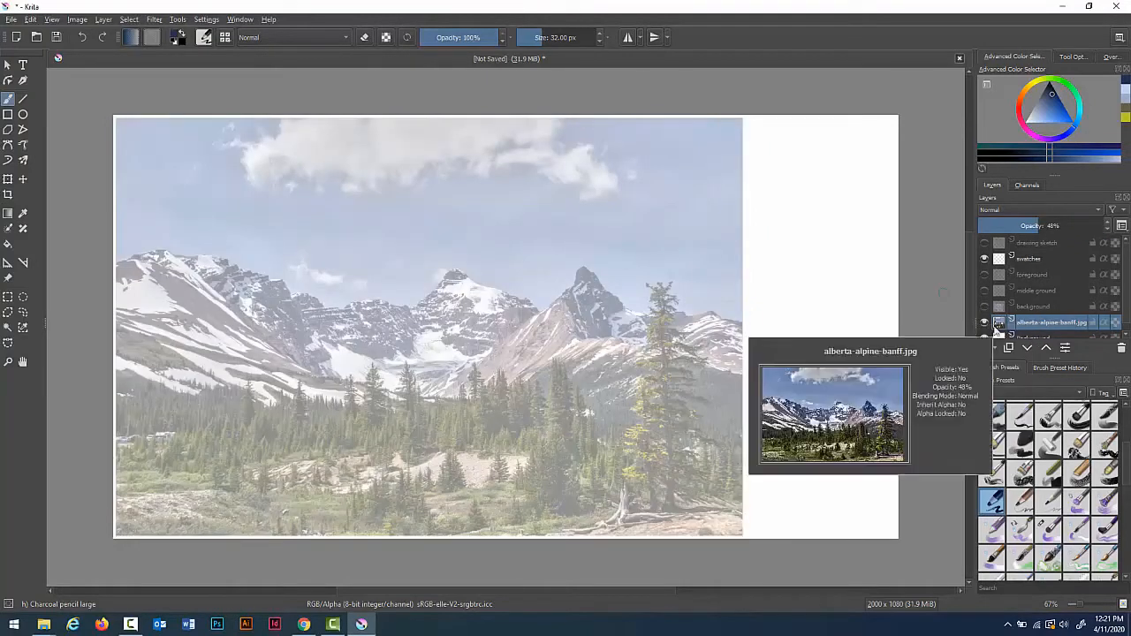
right_click(995, 331)
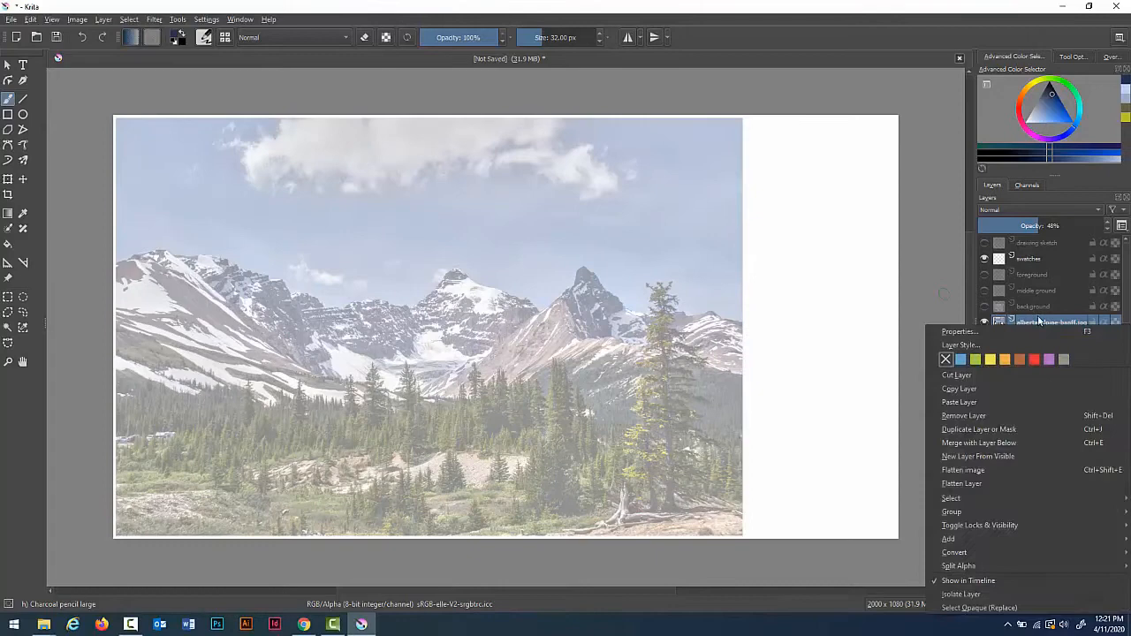
left_click(995, 331)
left_click_drag(506, 264, 556, 265)
left_click(645, 366)
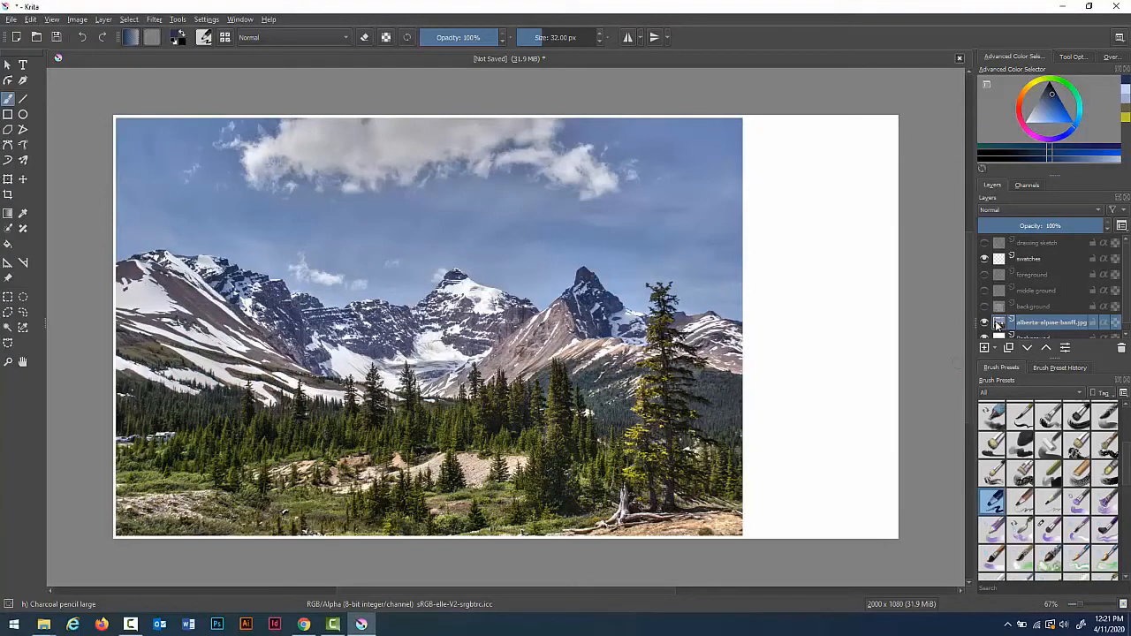
Step: Select the swatches layer and pick the Wet Paint brush, enlarging it to 126 px
left_click(1044, 259)
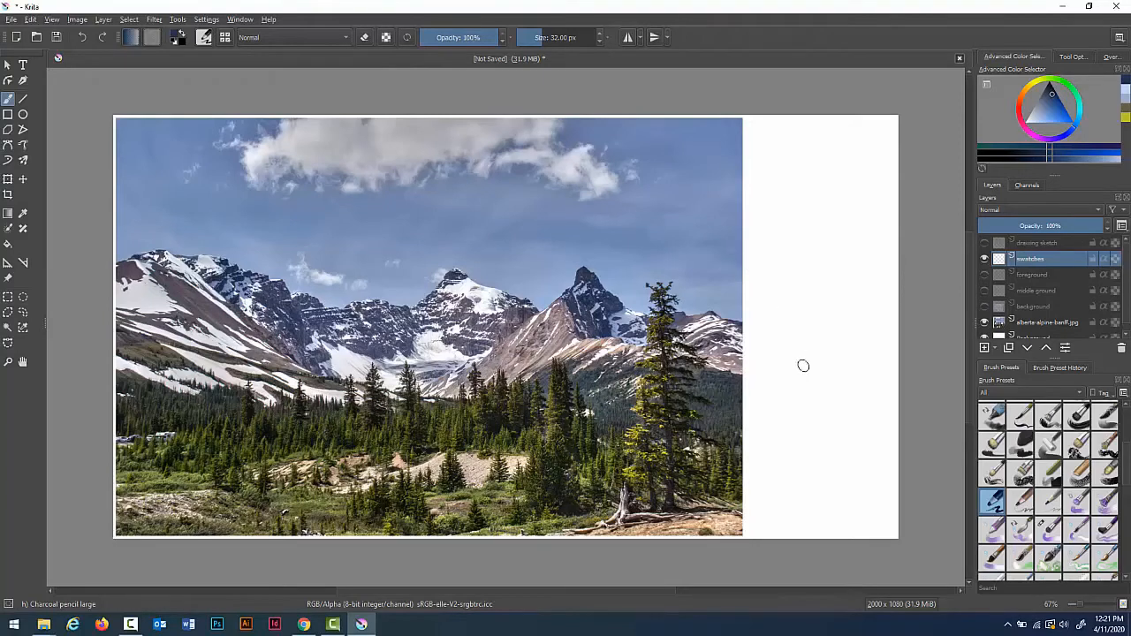
left_click(1051, 528)
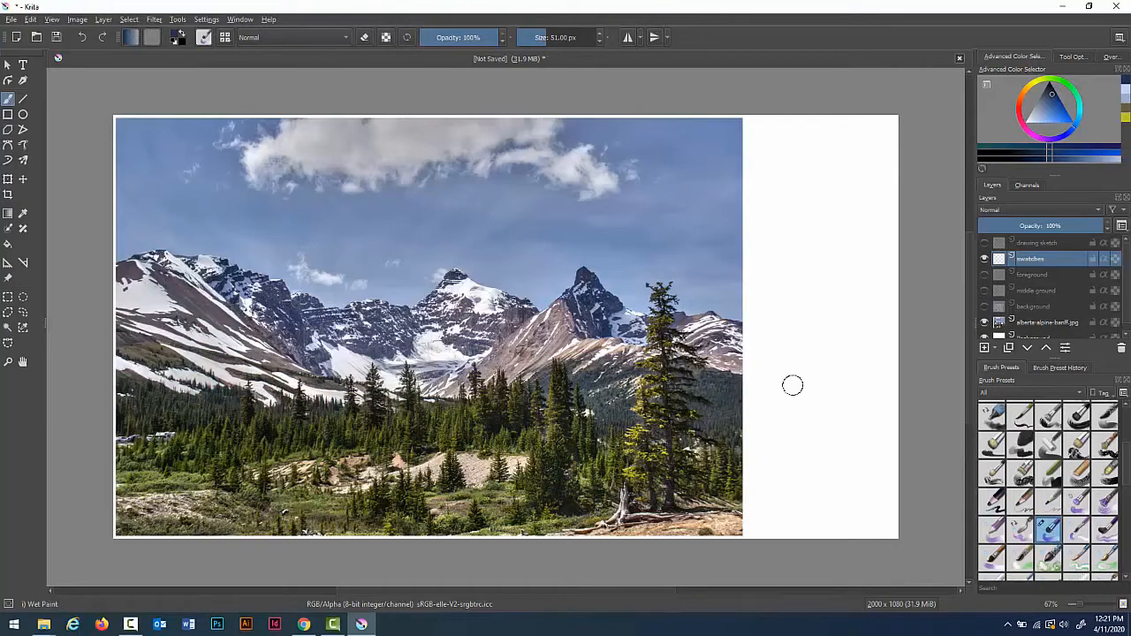
key("bracketright")
key("bracketright")
key("bracketright")
key("bracketright")
key("bracketright")
key("bracketright")
key("bracketright")
key("bracketright")
key("bracketright")
key("bracketright")
key("bracketright")
key("bracketright")
key("bracketright")
key("i")
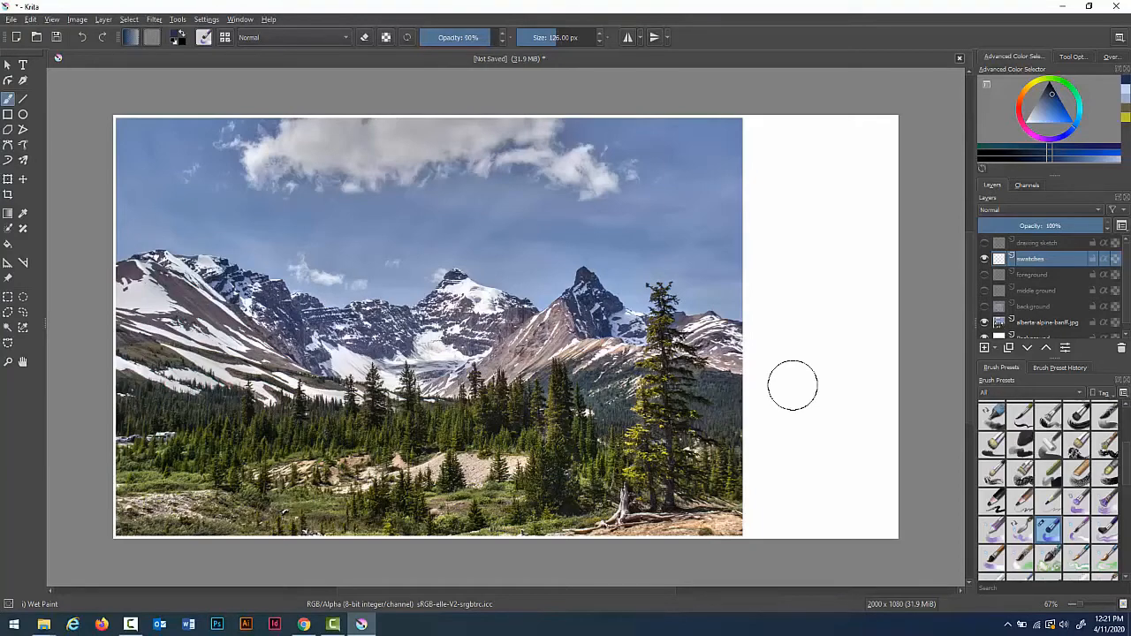
key("i")
key("o")
key("o")
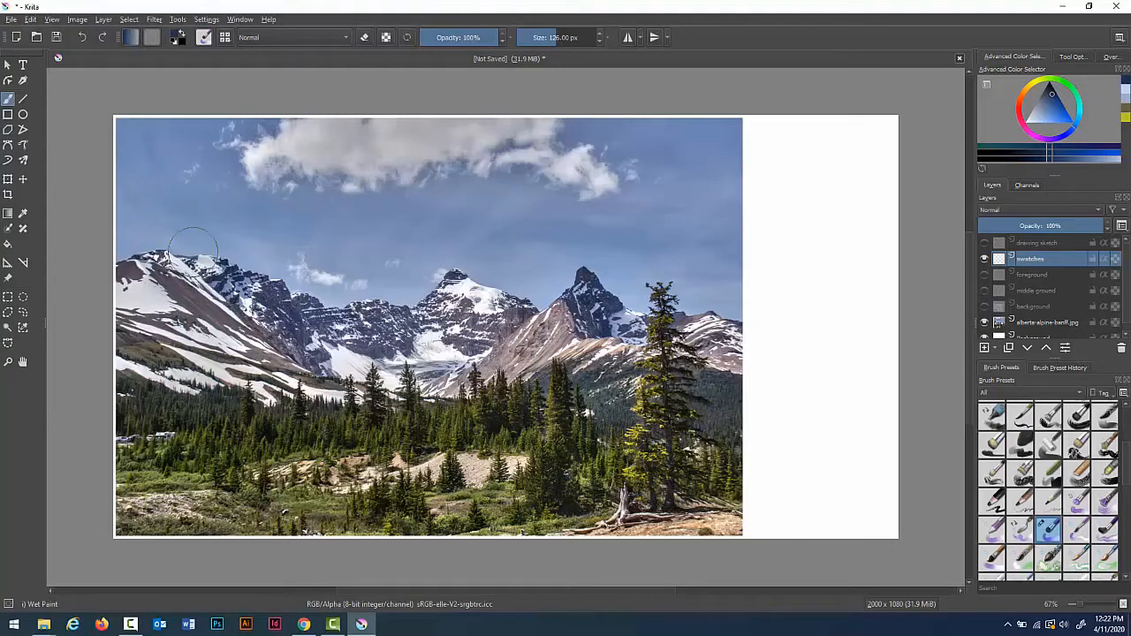
Step: Sample sky blue colours from the photo with the color sampler and return to the brush
left_click(23, 215)
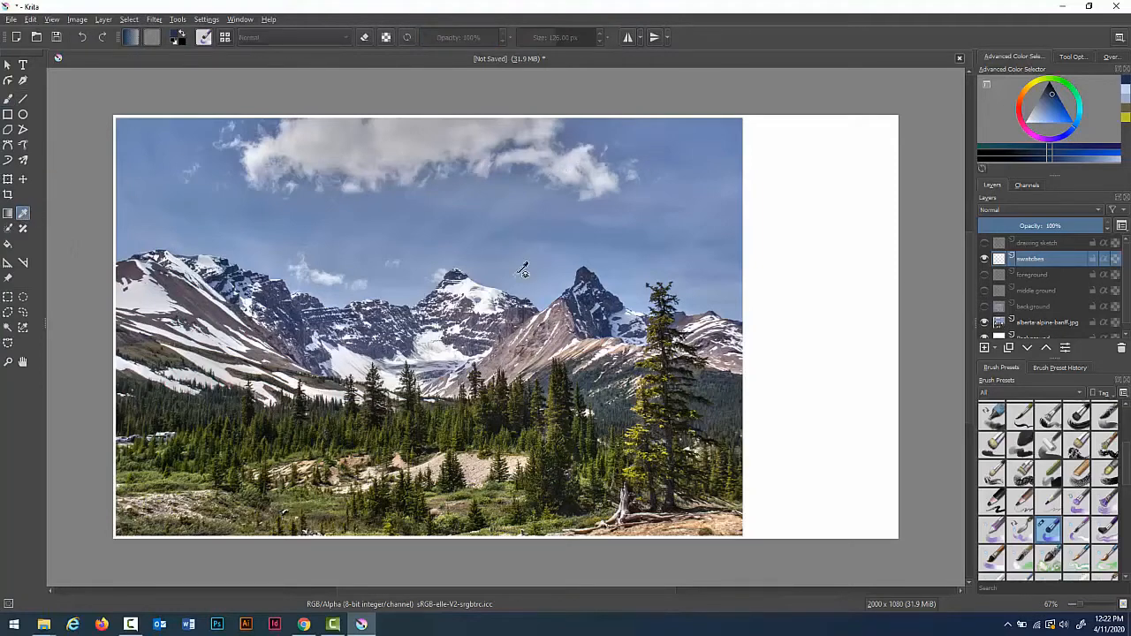
left_click(548, 298)
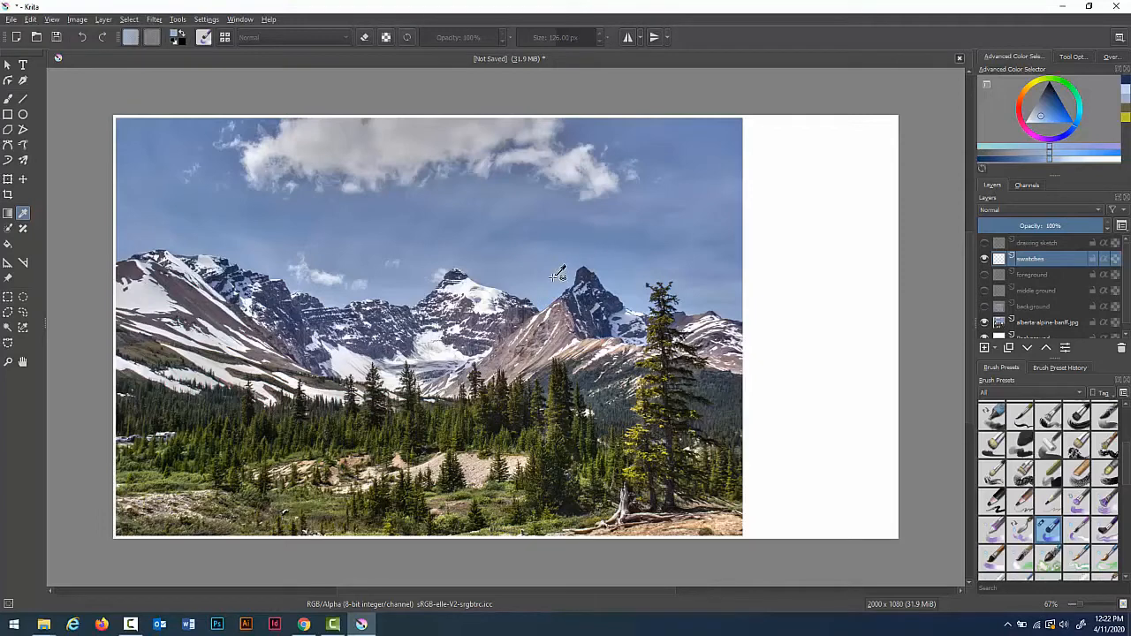
key("b")
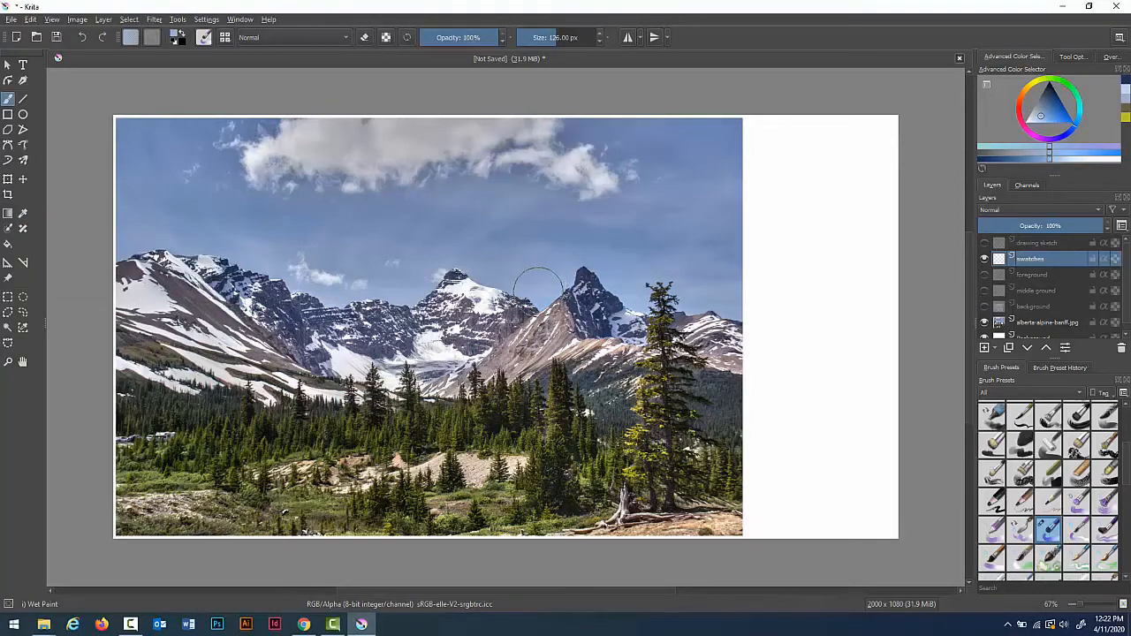
left_click(540, 288)
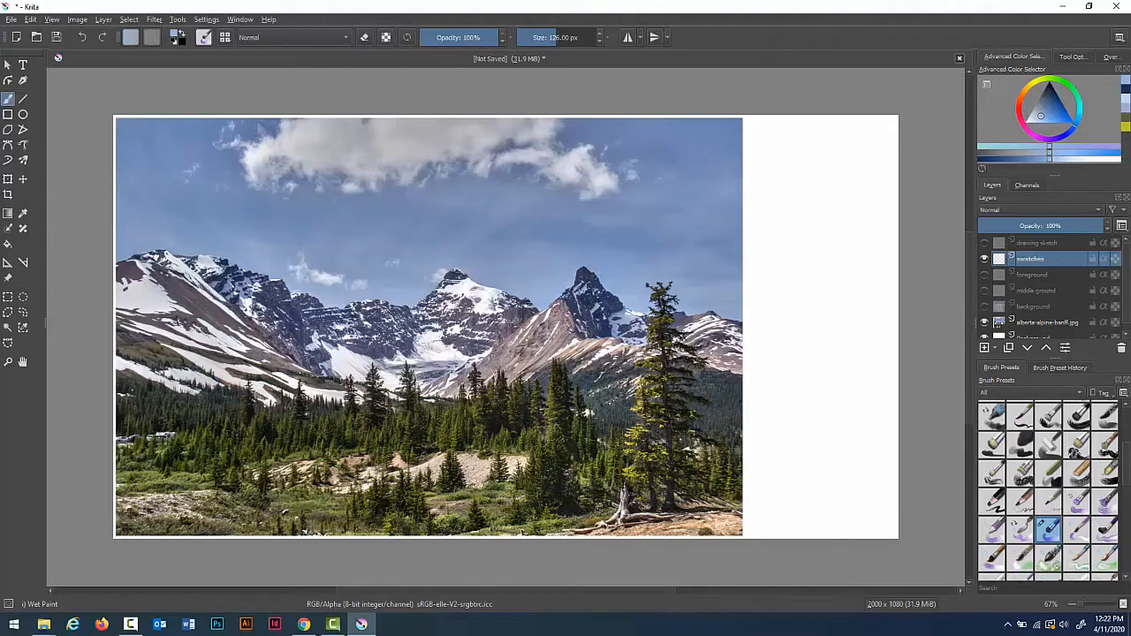
left_click(23, 214)
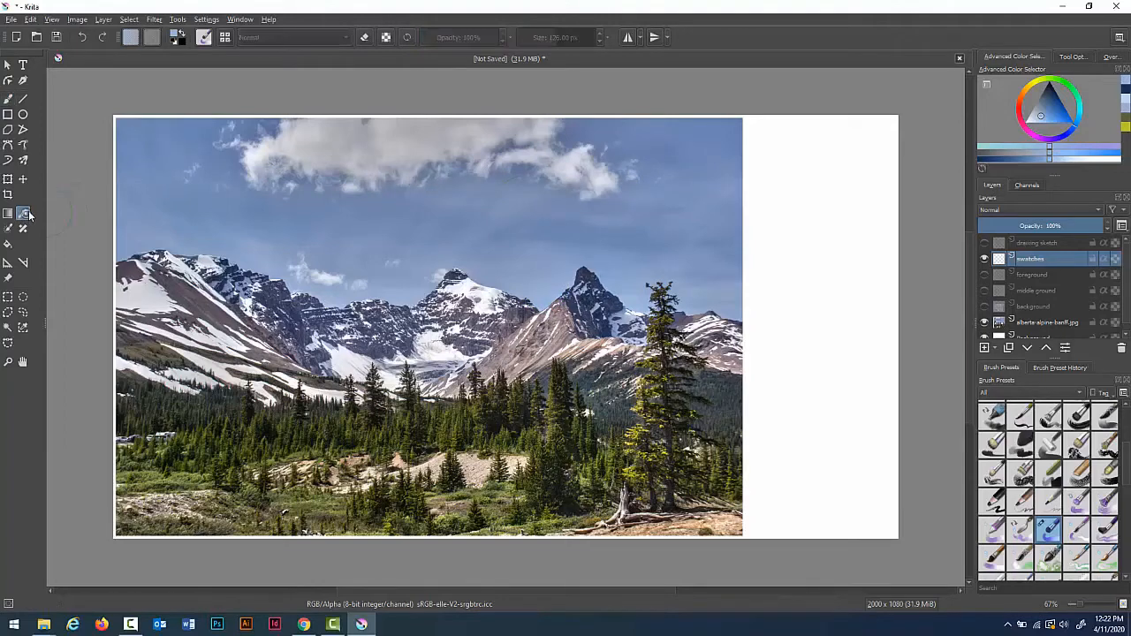
left_click(594, 121)
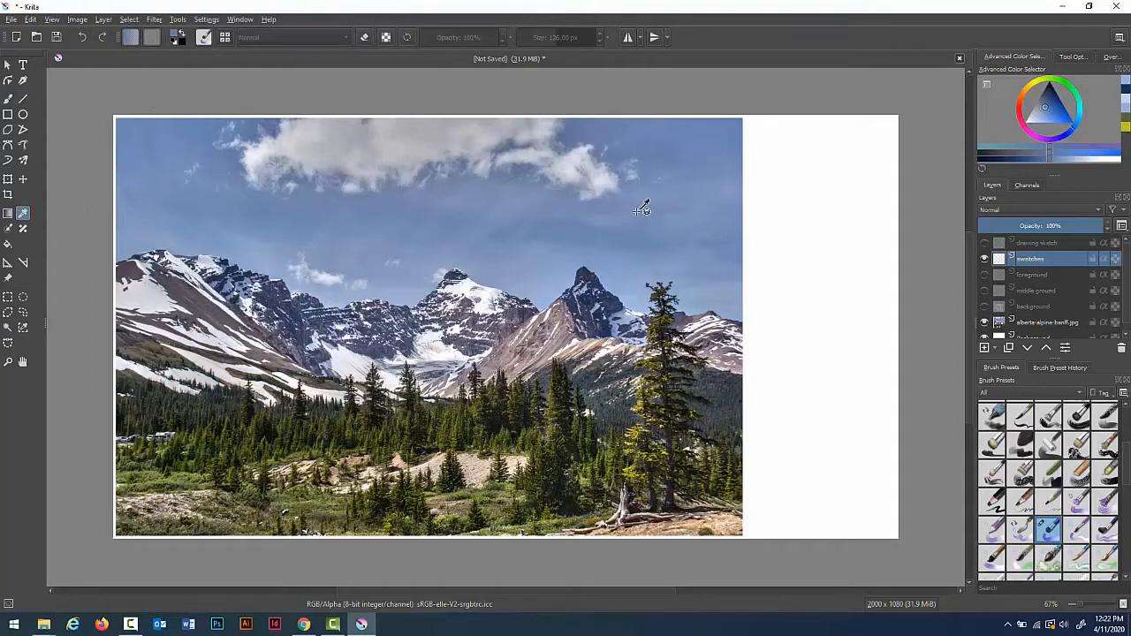
key("b")
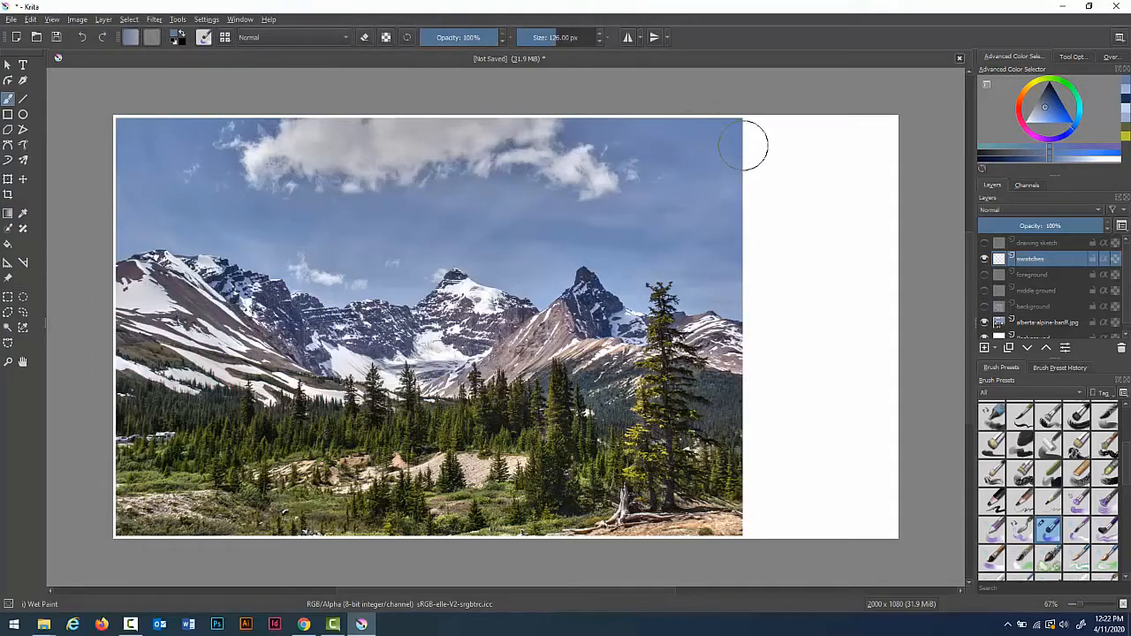
Step: Open the pop-up palette and examine its brush HUD configuration
right_click(742, 144)
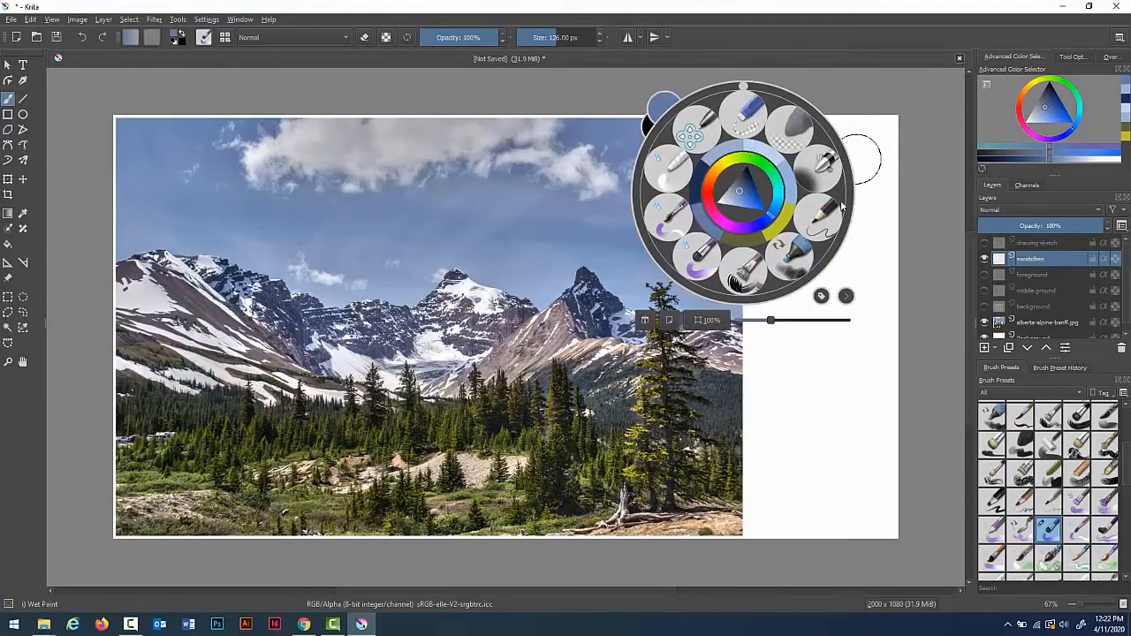
left_click(845, 295)
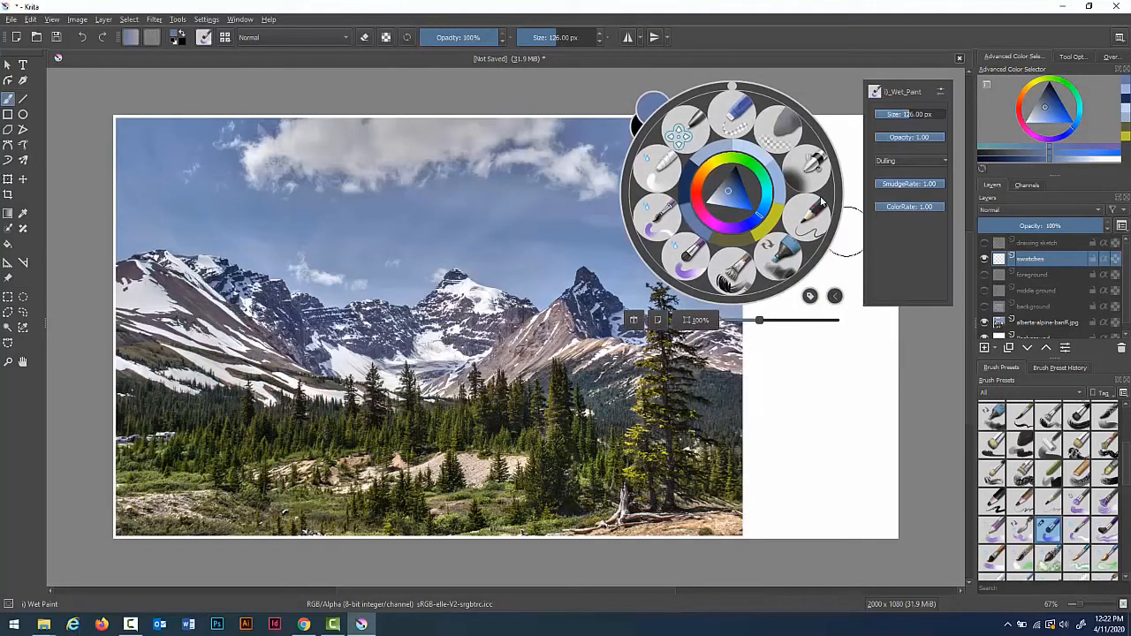
left_click(940, 90)
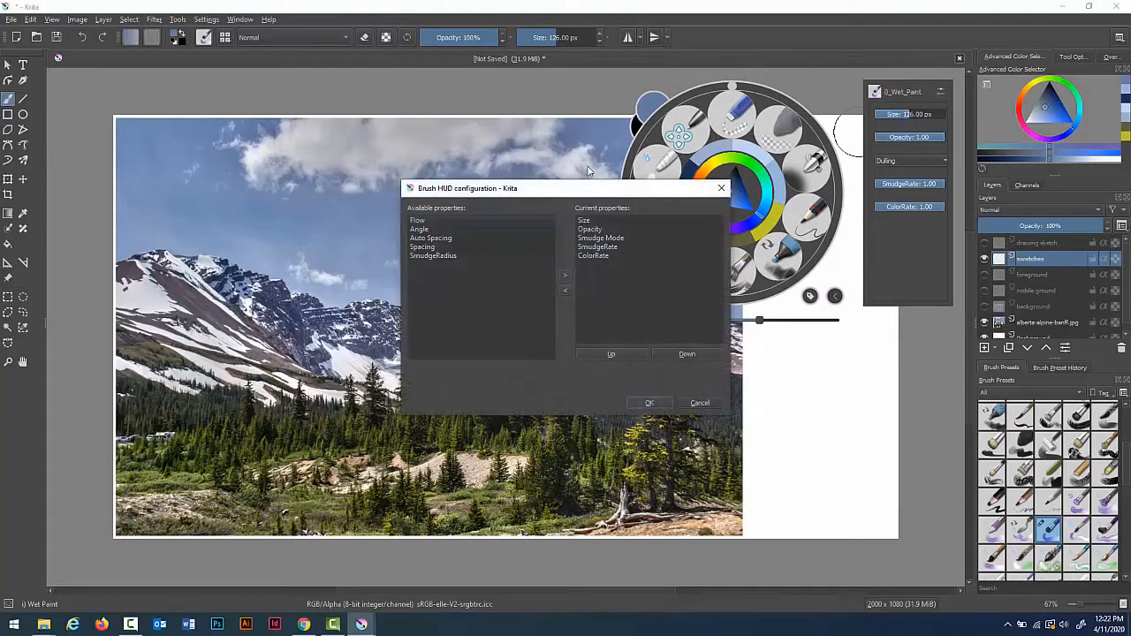
left_click(721, 187)
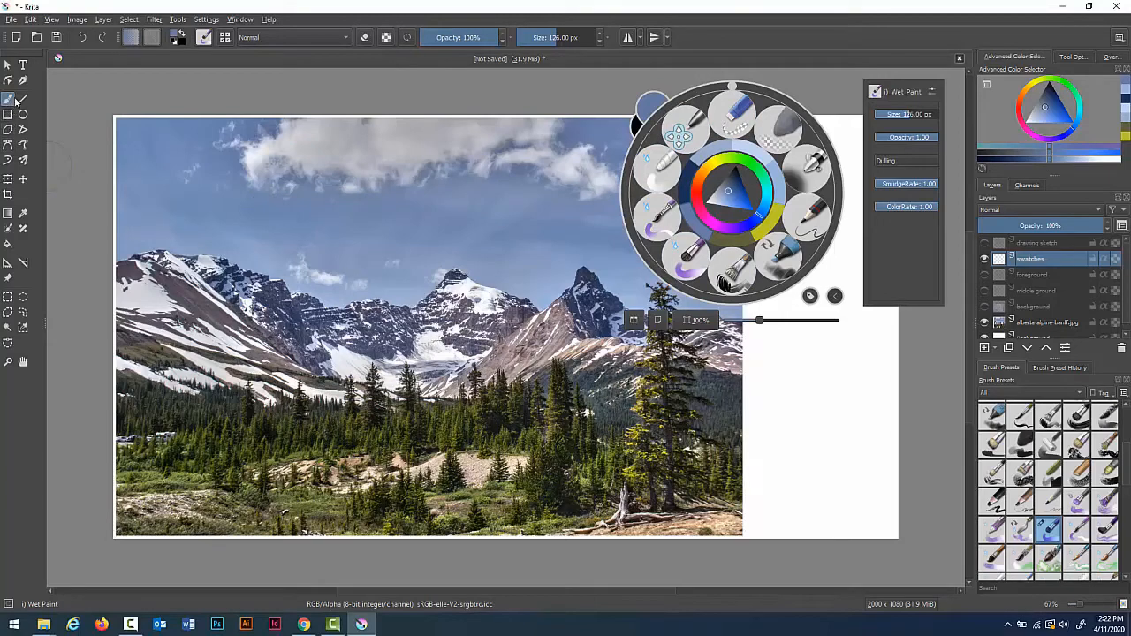
left_click(958, 59)
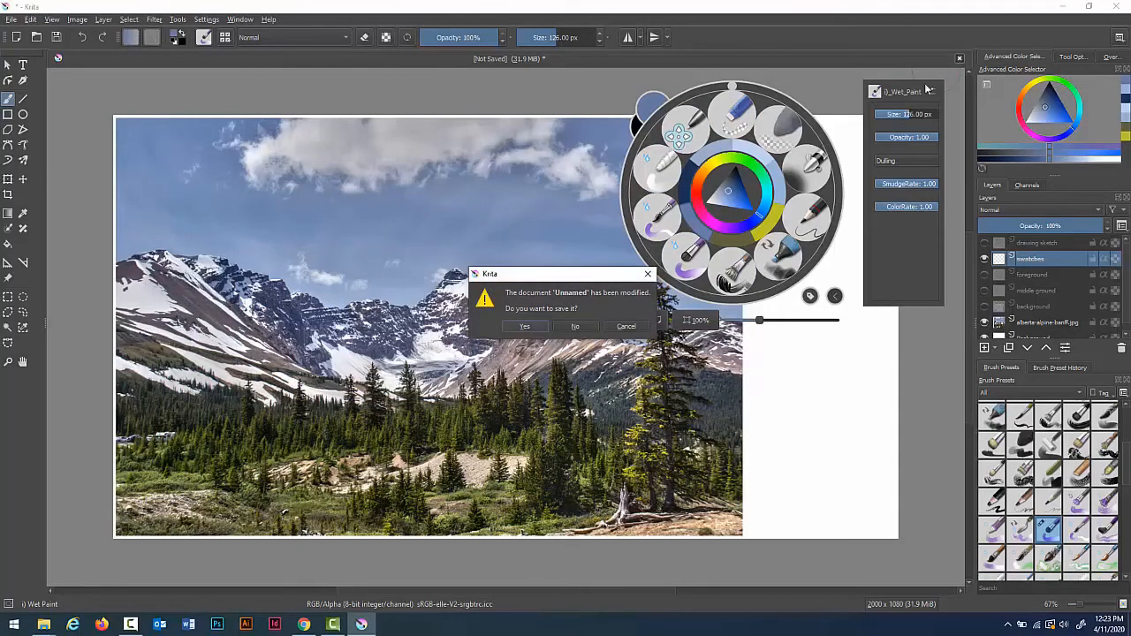
left_click(624, 327)
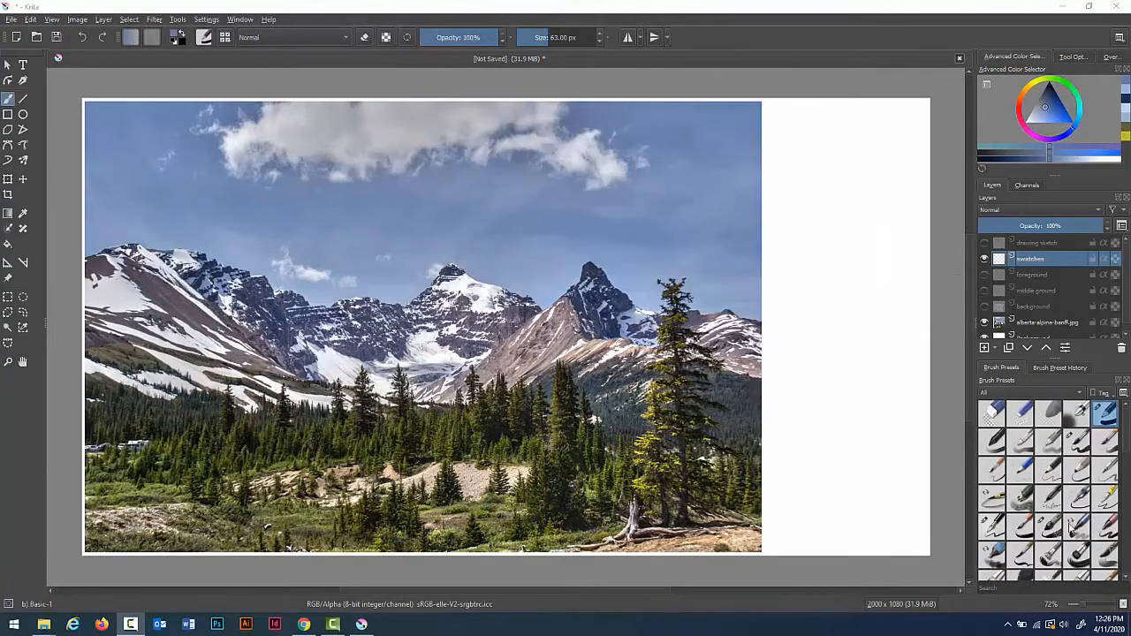
Step: Switch to the Basic-1 brush and enlarge it to 118 px
left_click(1078, 554)
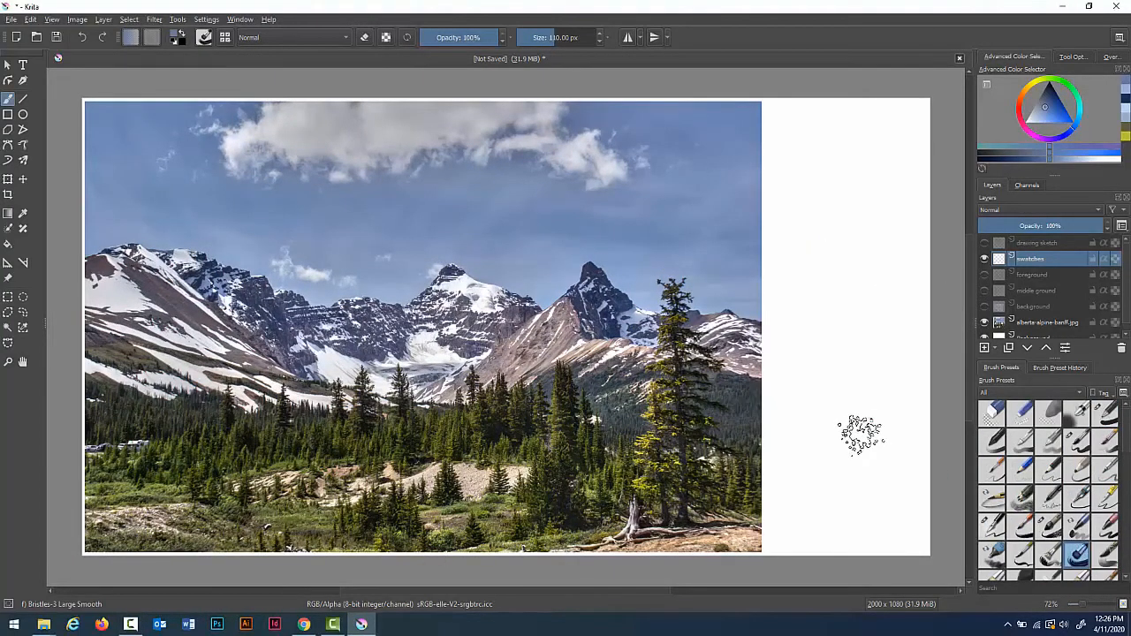
left_click(1105, 413)
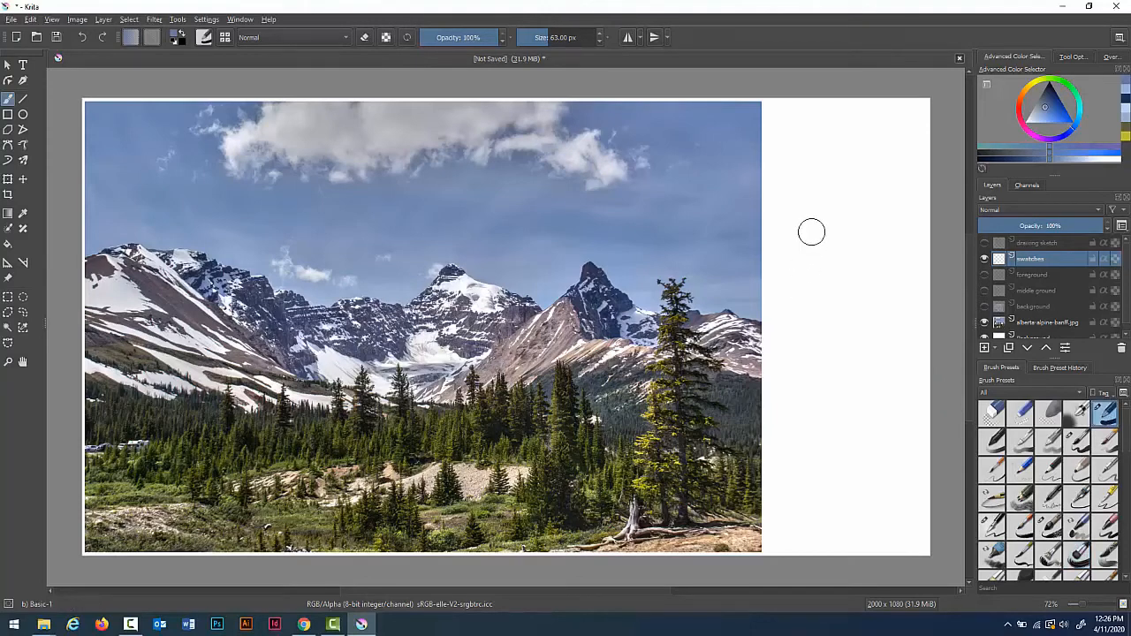
key("bracketright")
key("bracketright")
key("bracketright")
key("bracketright")
key("bracketright")
key("bracketright")
key("bracketright")
key("bracketright")
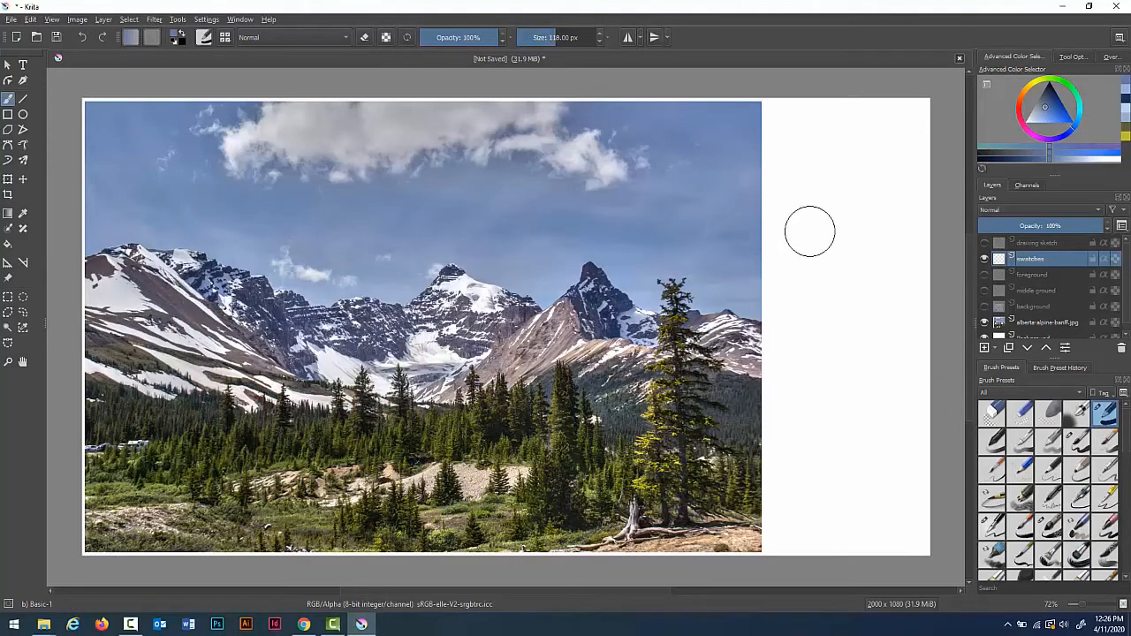
Step: Paint a round sky-blue swatch dab in the white margin right of the photo
right_click(601, 130)
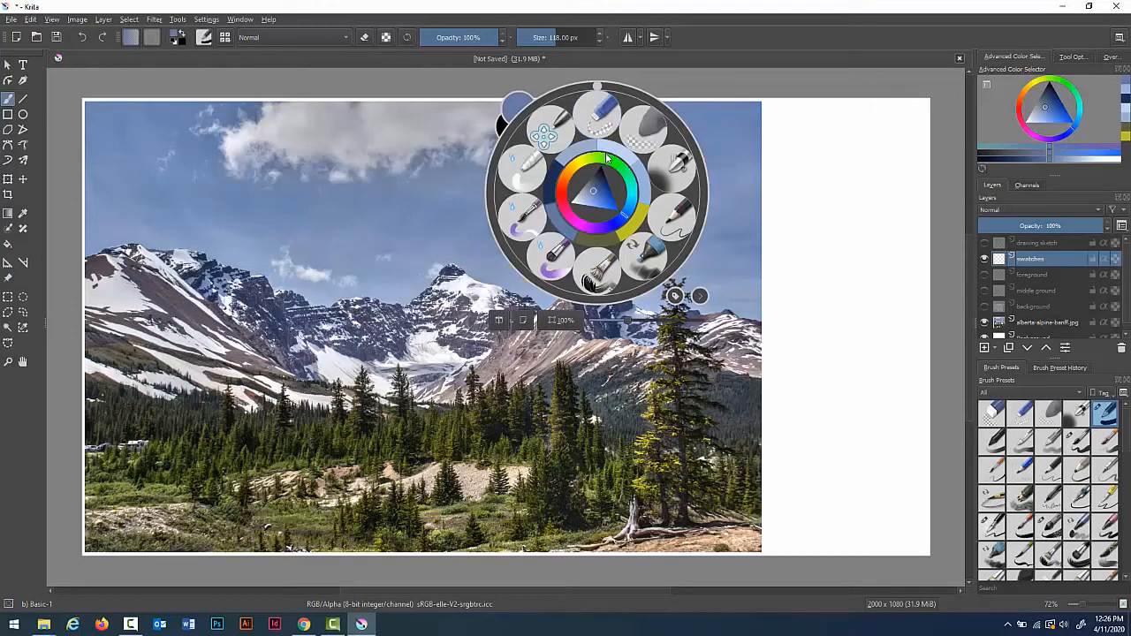
left_click(889, 154)
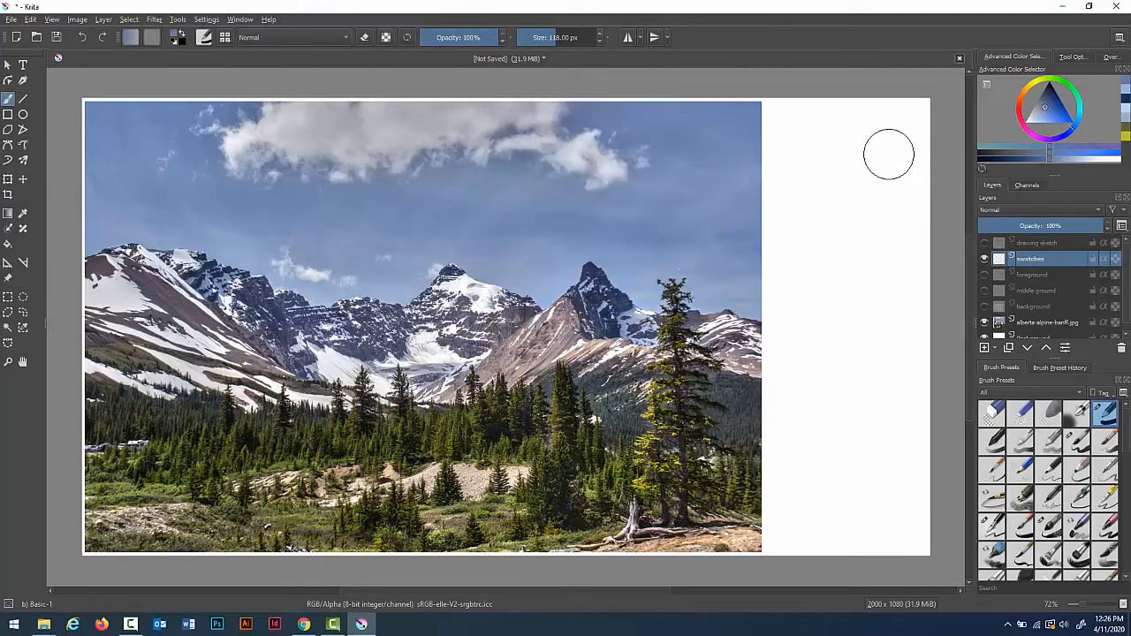
right_click(811, 140)
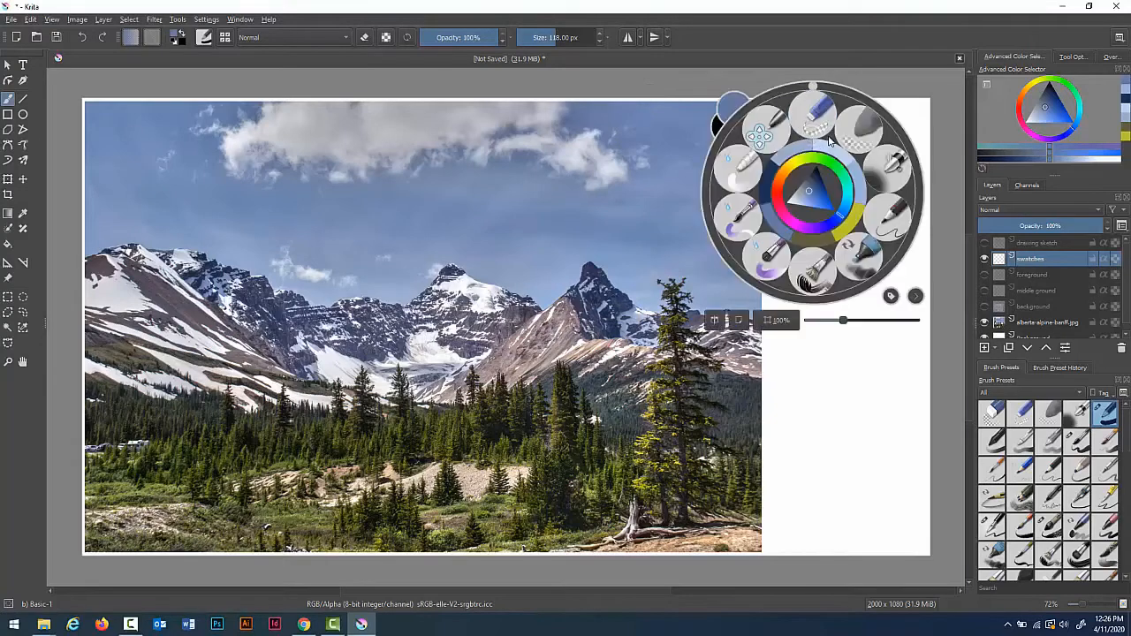
left_click(808, 130)
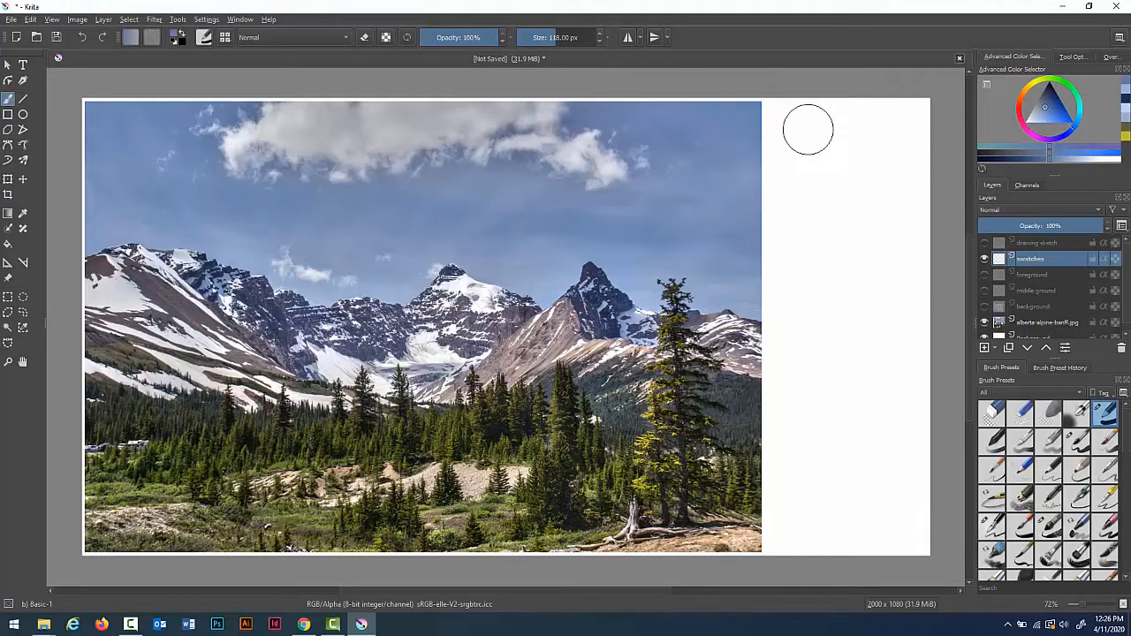
left_click(804, 135)
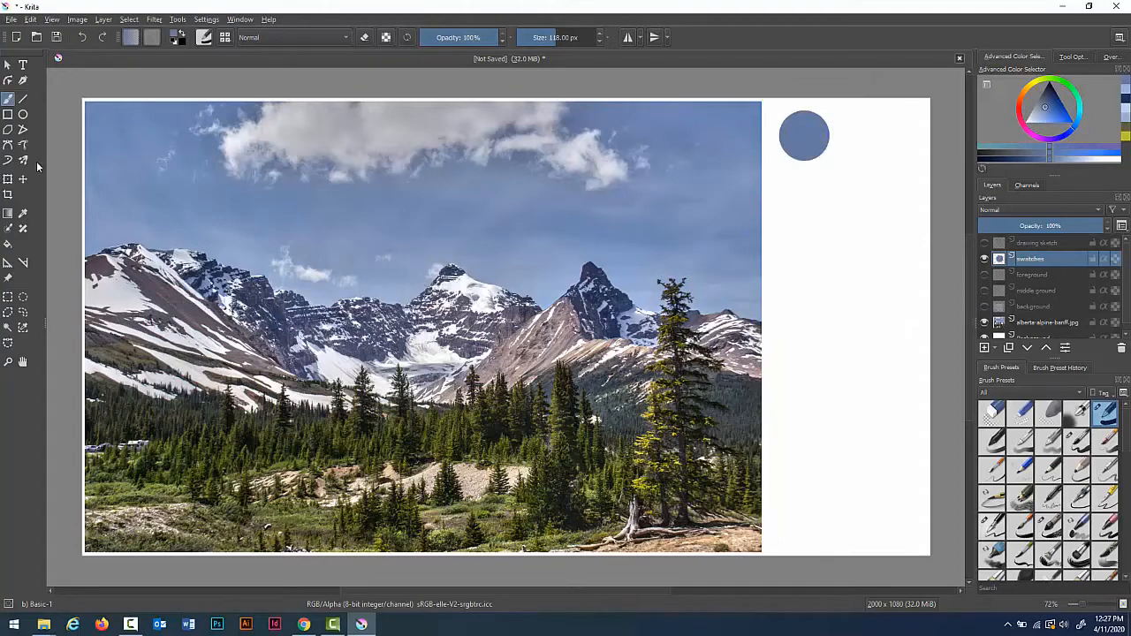
Step: Sample a lighter sky blue and a cloud grey from the photo, painting each as a round swatch beside the first
left_click(24, 213)
left_click(404, 293)
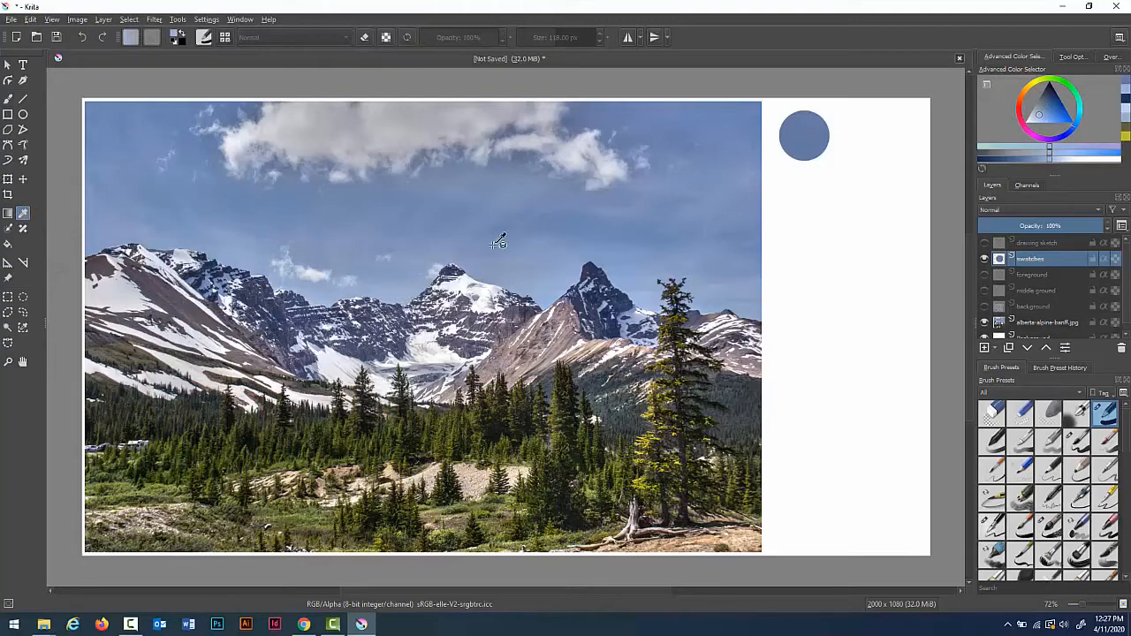
key("b")
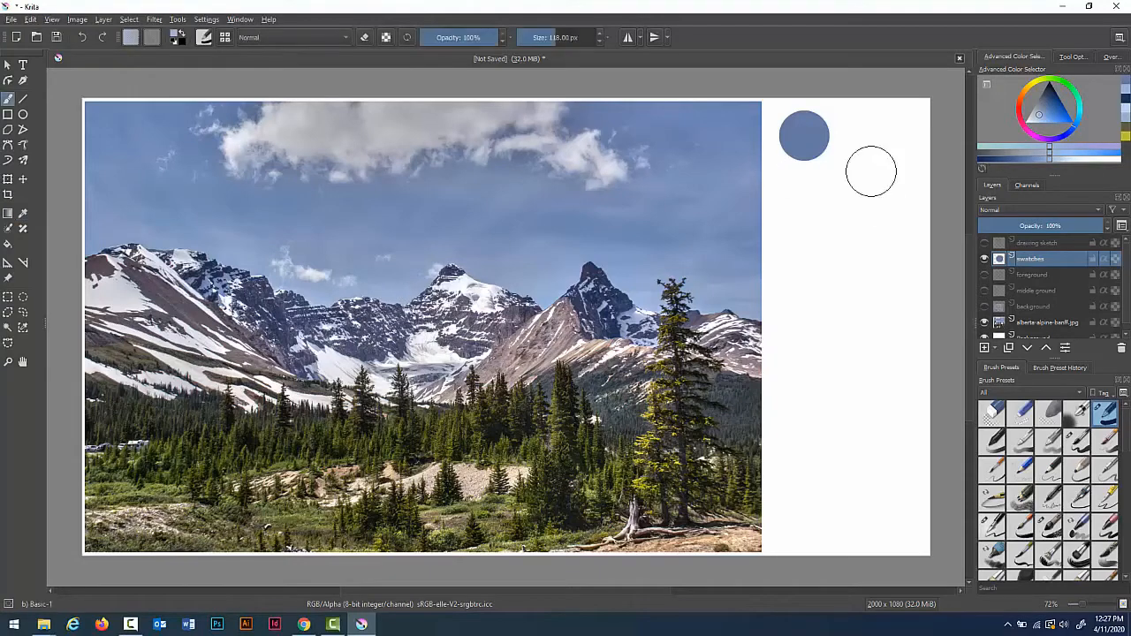
left_click(865, 139)
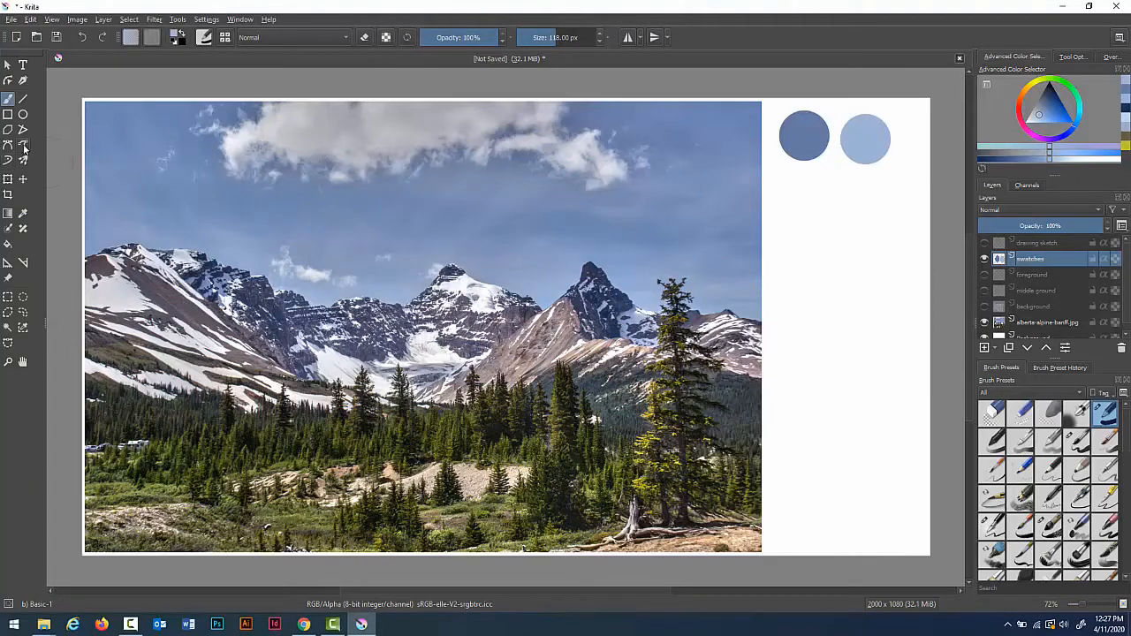
left_click(27, 216)
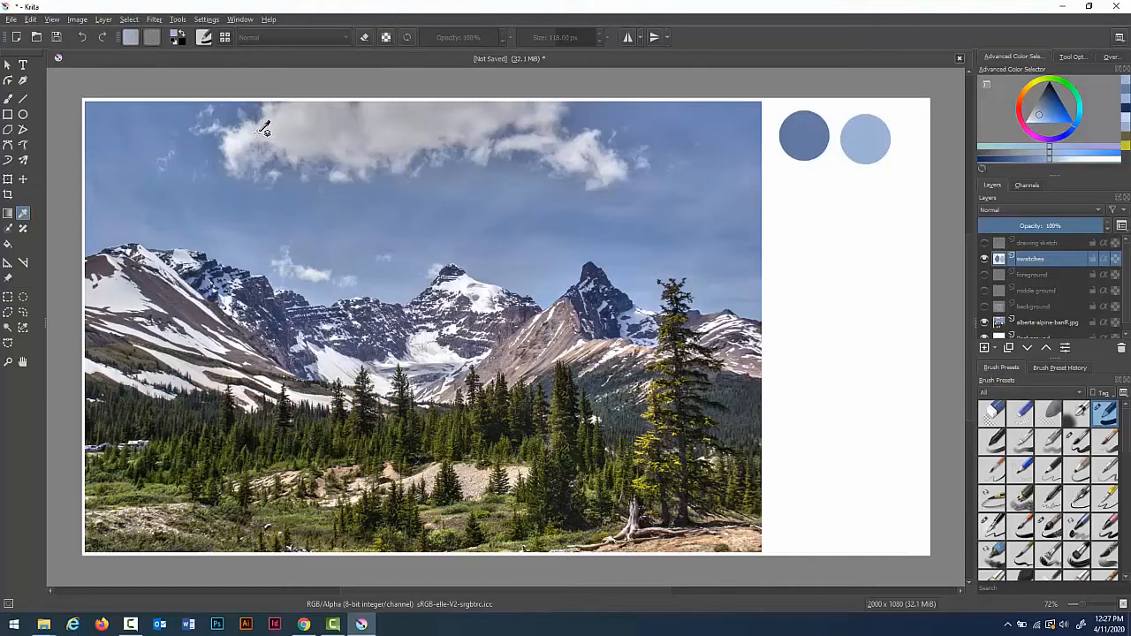
left_click(334, 118)
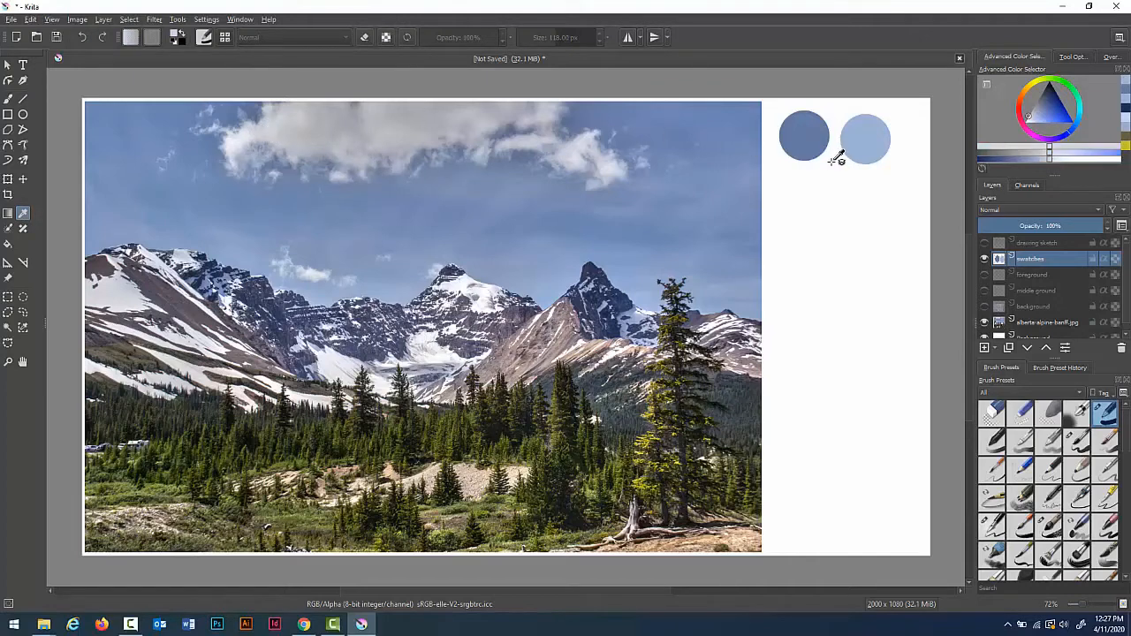
key("b")
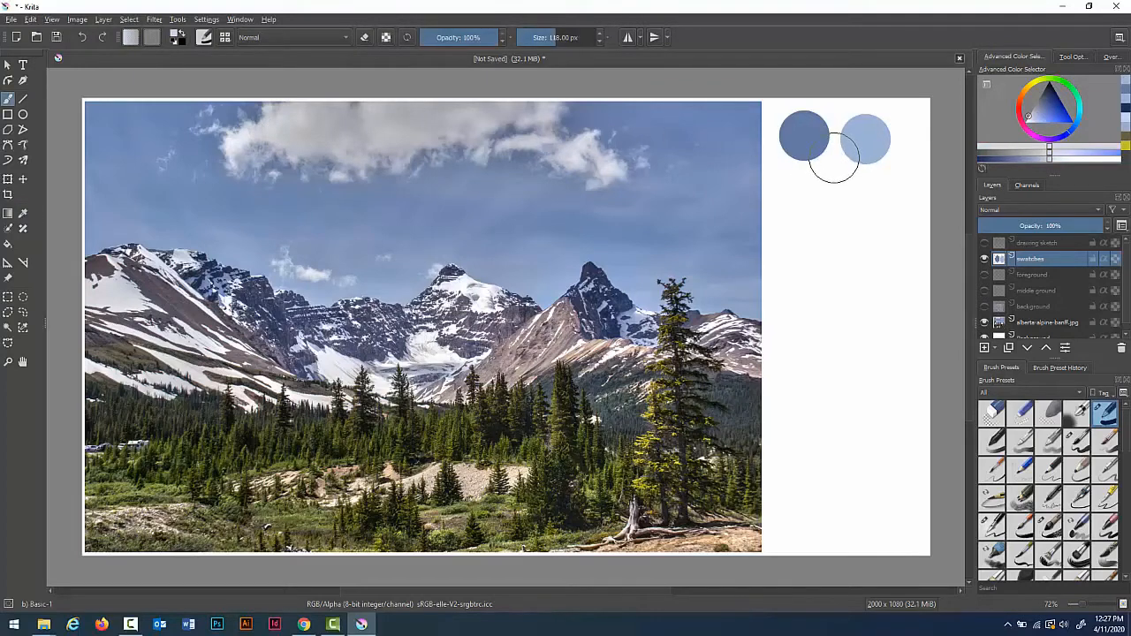
left_click(835, 157)
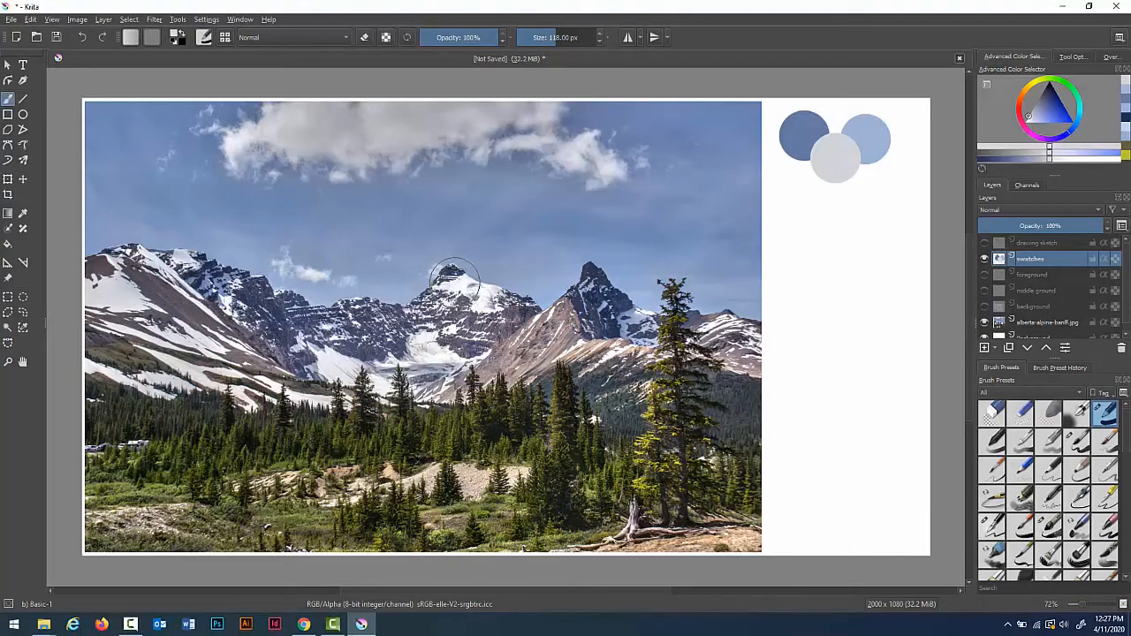
Step: Sample a dark mountain shadow and a mauve rock tone, painting them as two swatches in a new row lower down
left_click(24, 215)
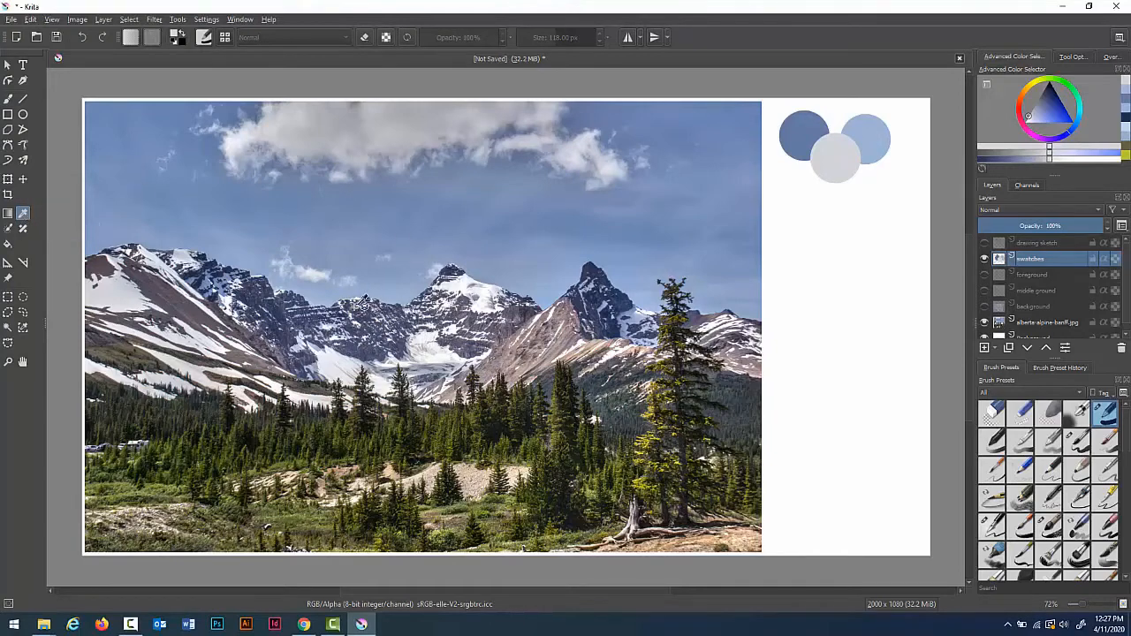
left_click(285, 305)
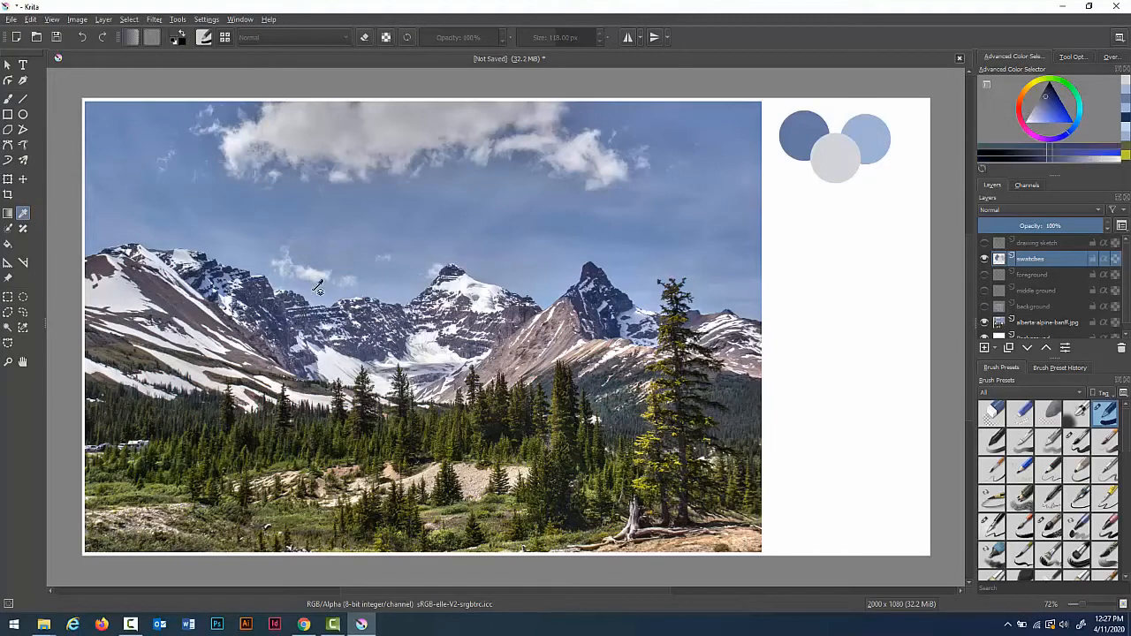
key("b")
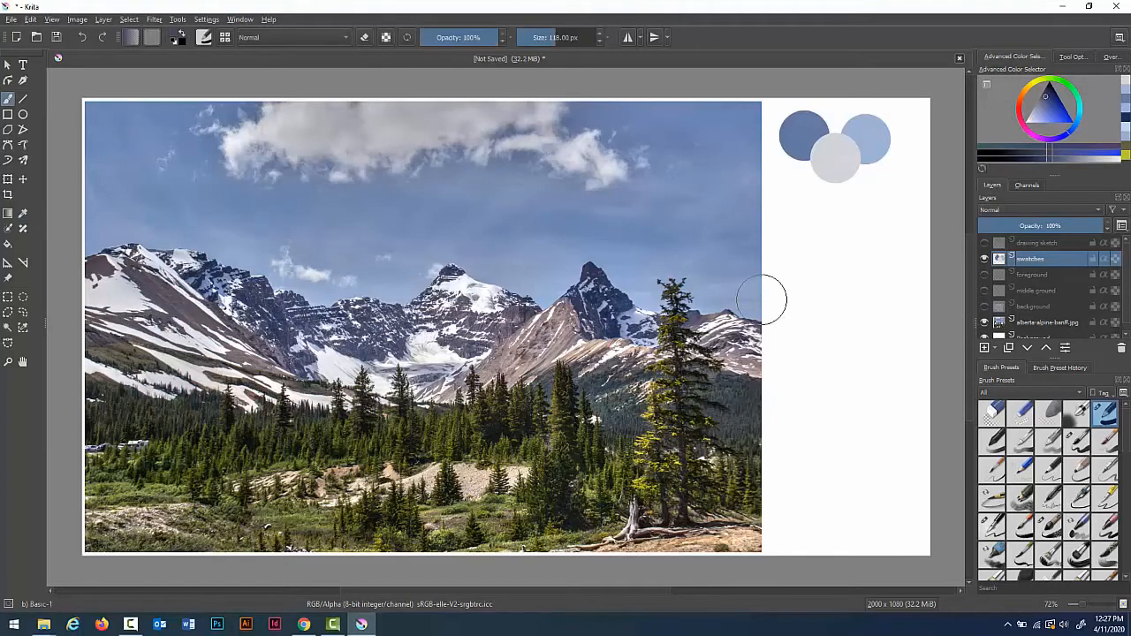
left_click(788, 309)
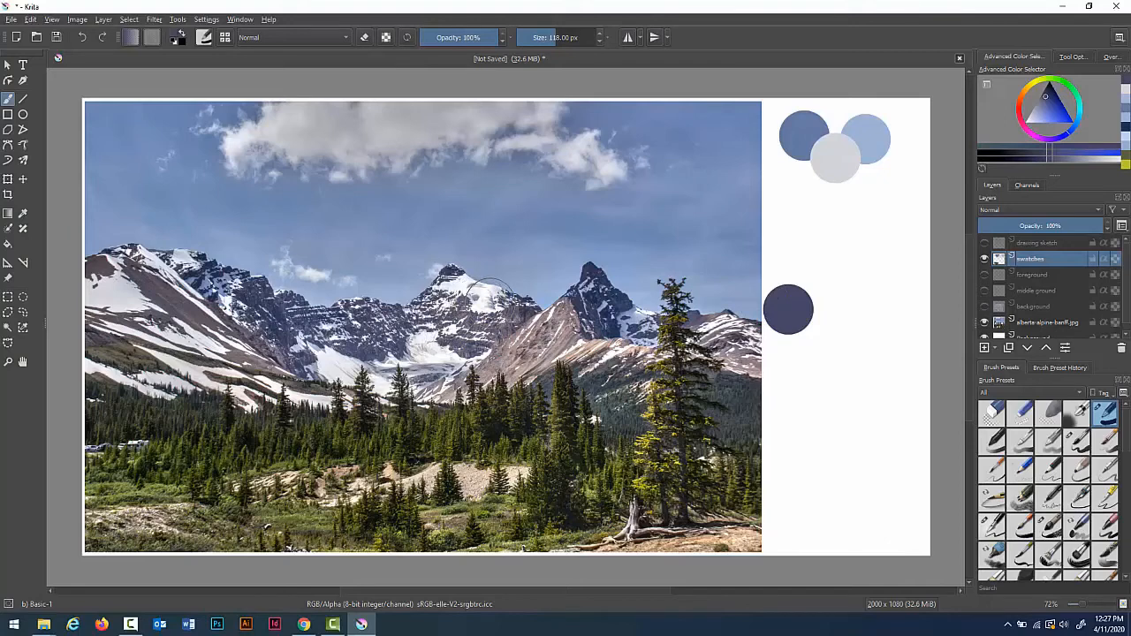
key("p")
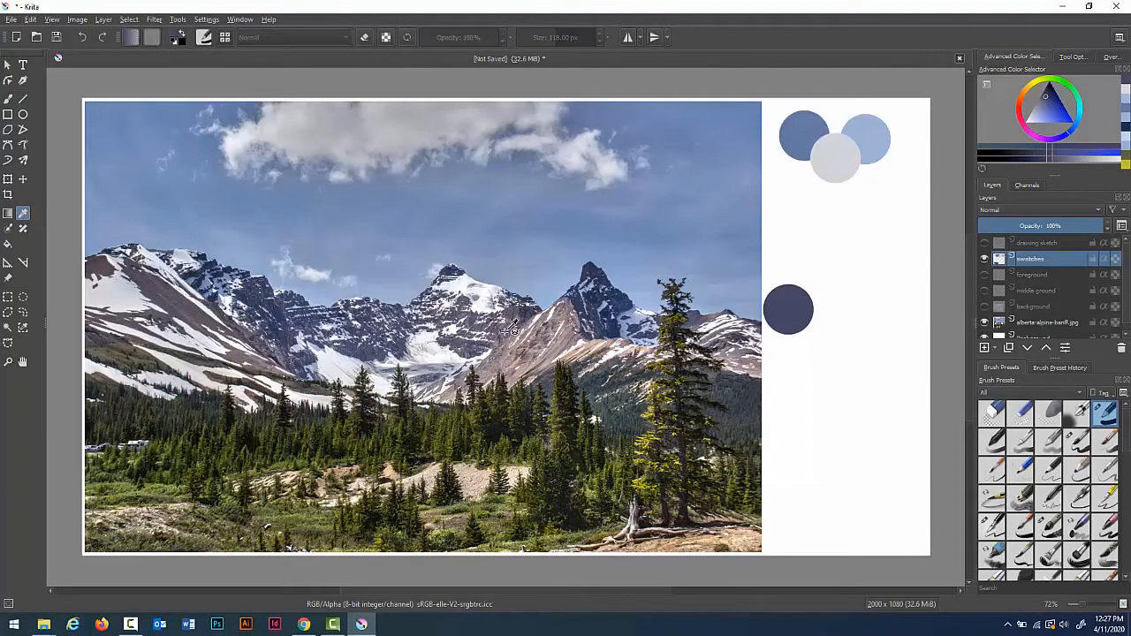
left_click(512, 328)
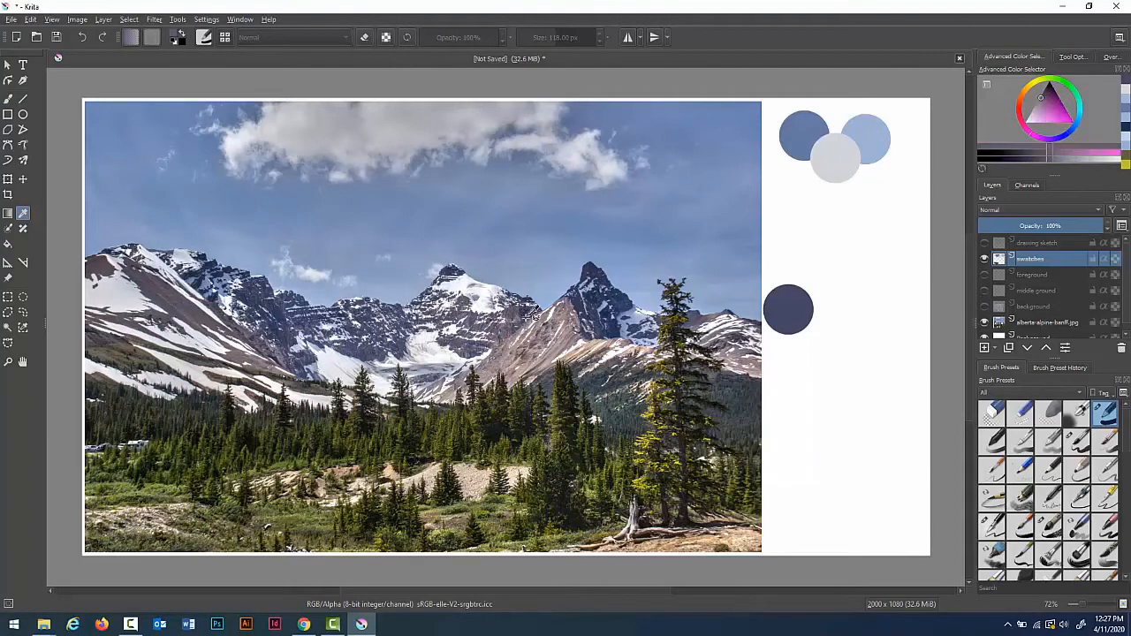
key("b")
left_click(830, 308)
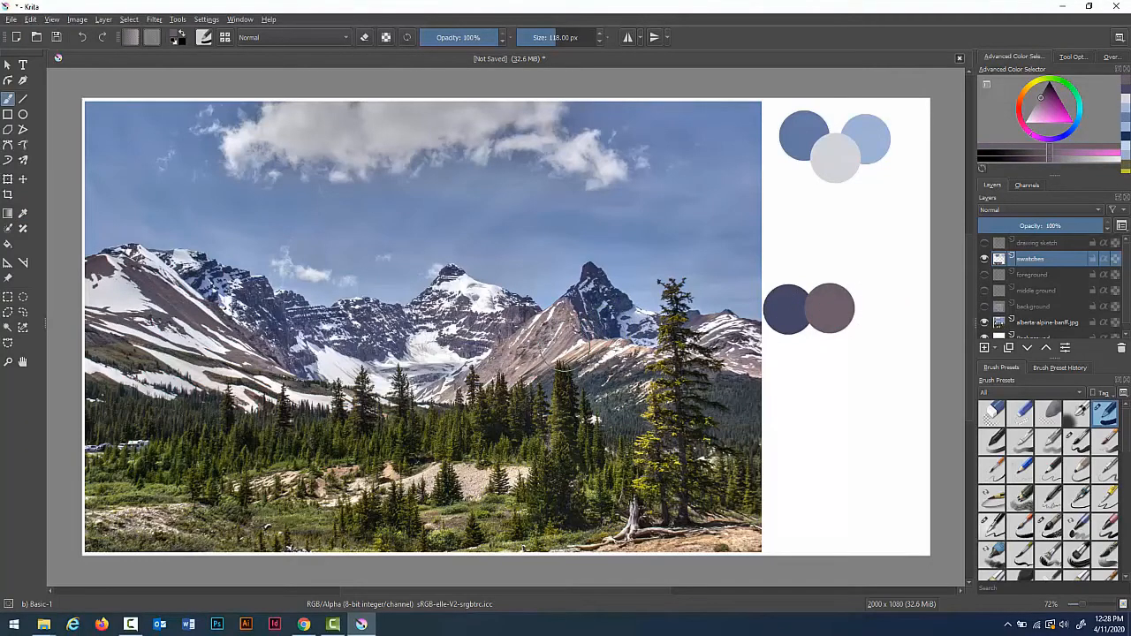
Step: Sample a tan rock colour and a blue snow-shadow tone from the peaks, painting each as a swatch in the cluster
key("p")
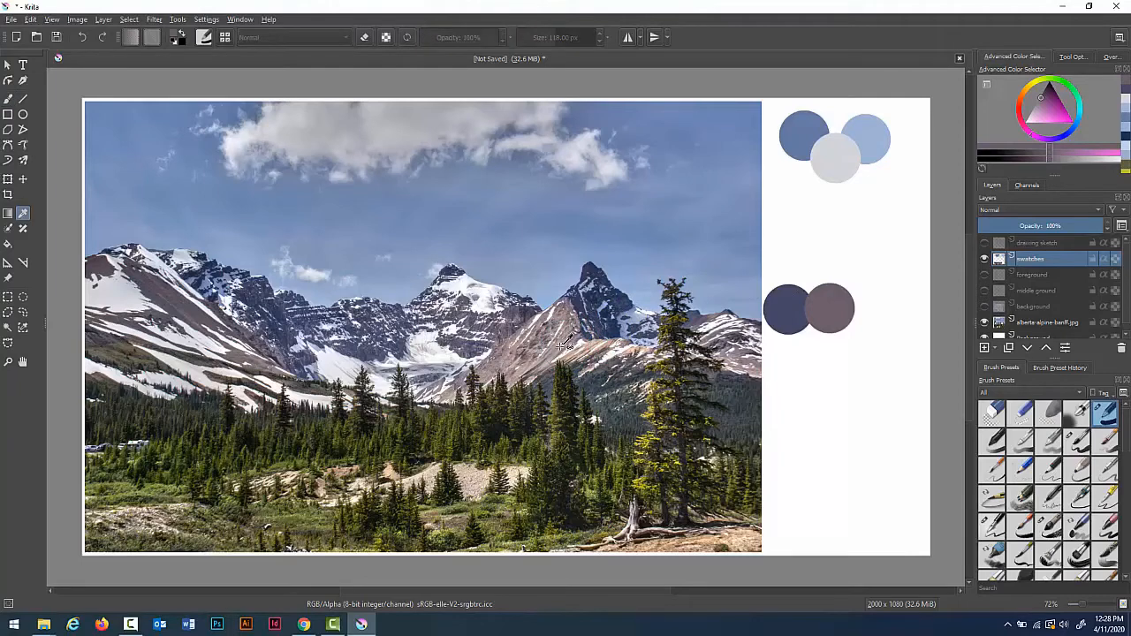
left_click(566, 345)
key("b")
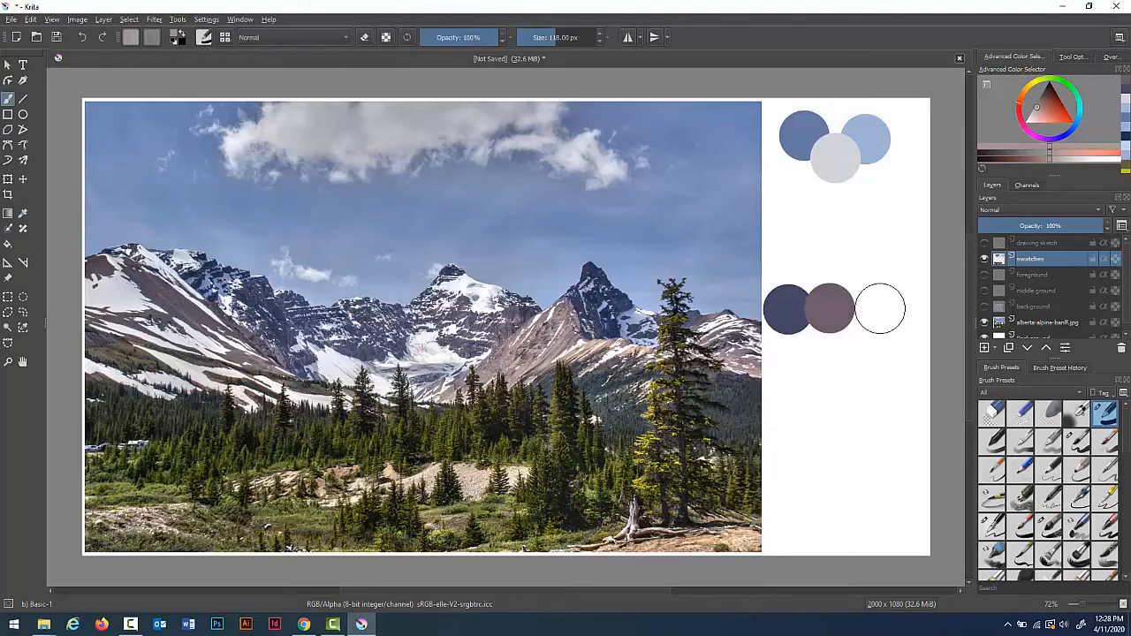
left_click(870, 309)
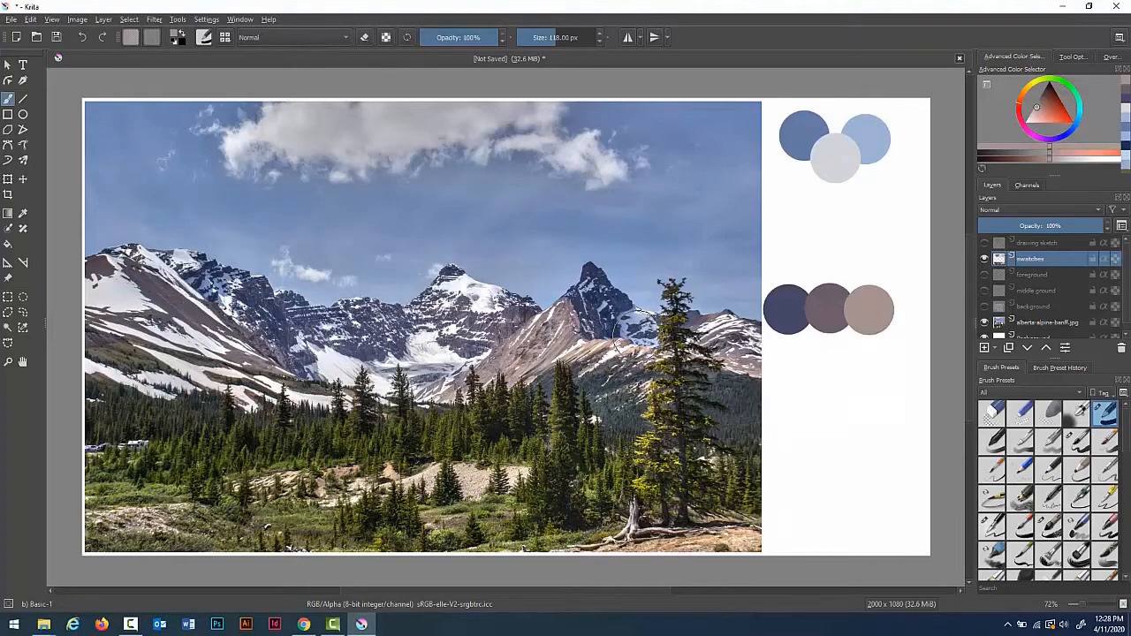
key("p")
left_click(631, 322)
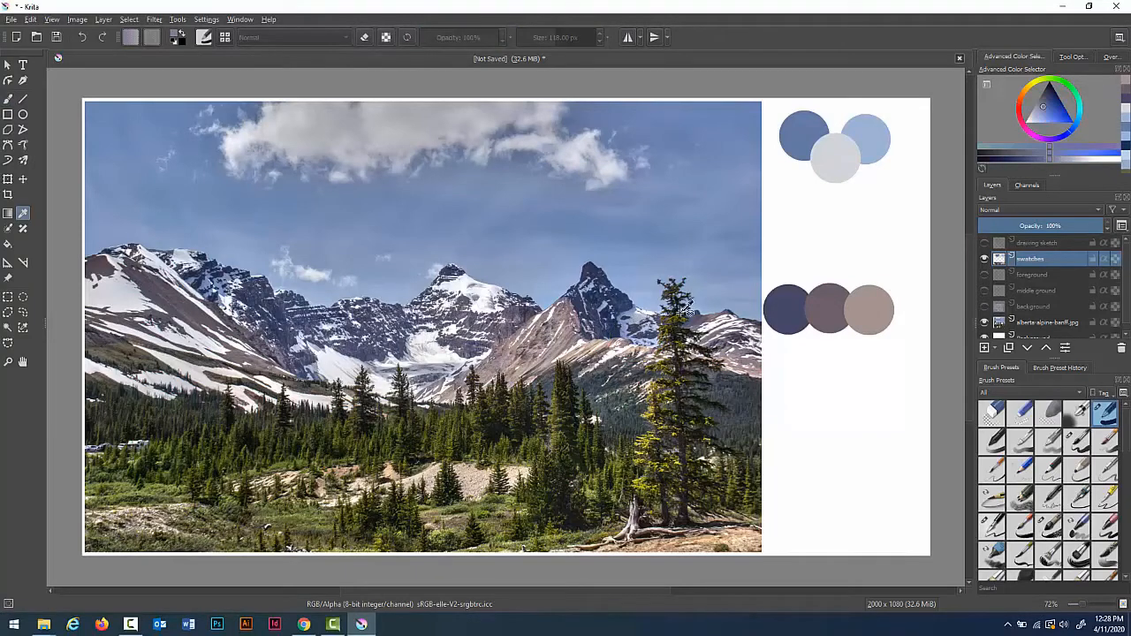
key("b")
left_click(807, 341)
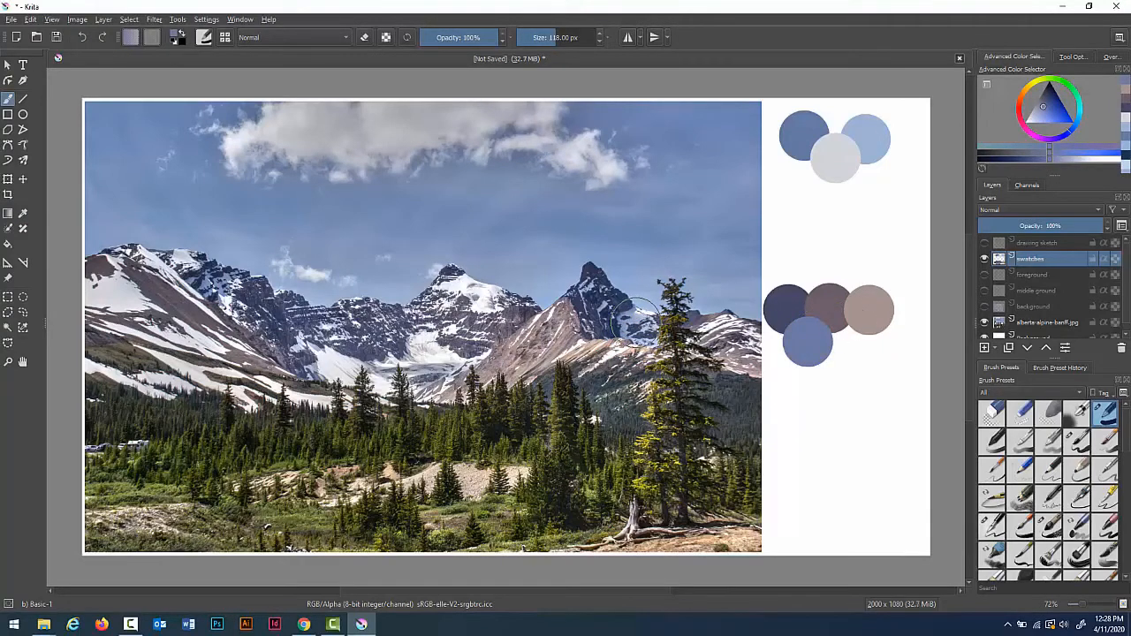
Step: Sample snow white and a dark grey rock tone, painting each as an overlapping swatch in the lower cluster
key("p")
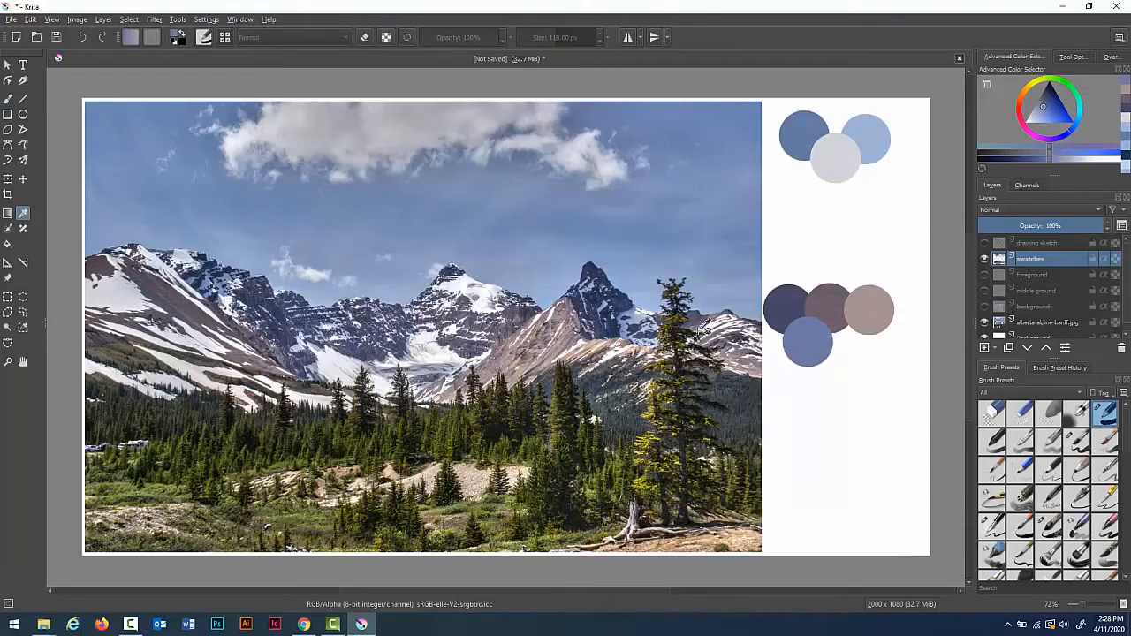
left_click(626, 347)
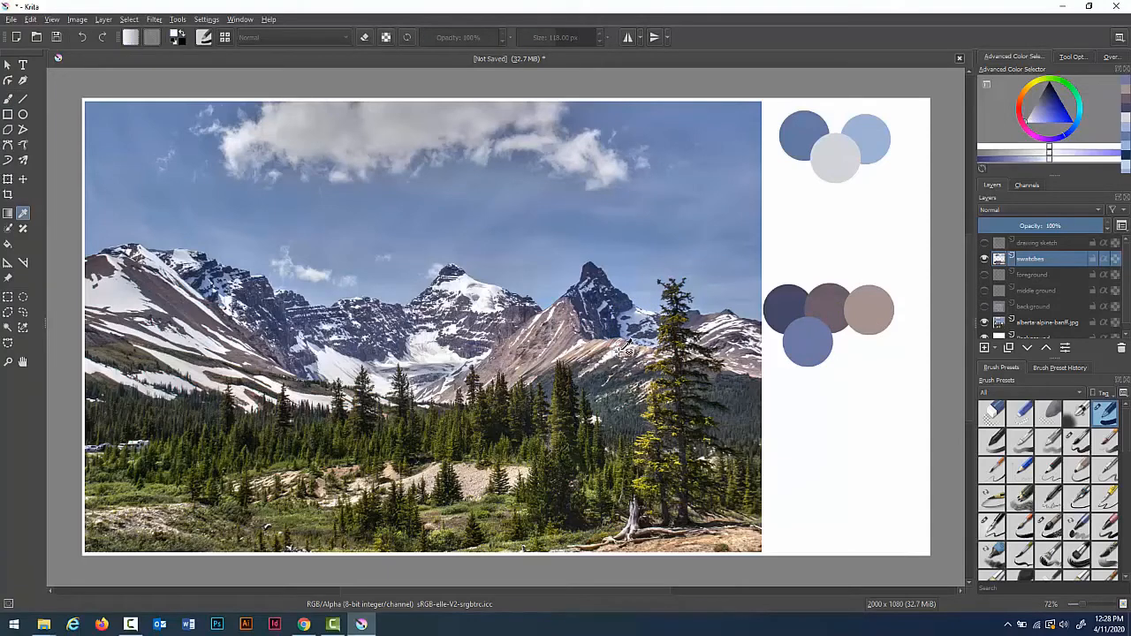
key("b")
left_click(847, 337)
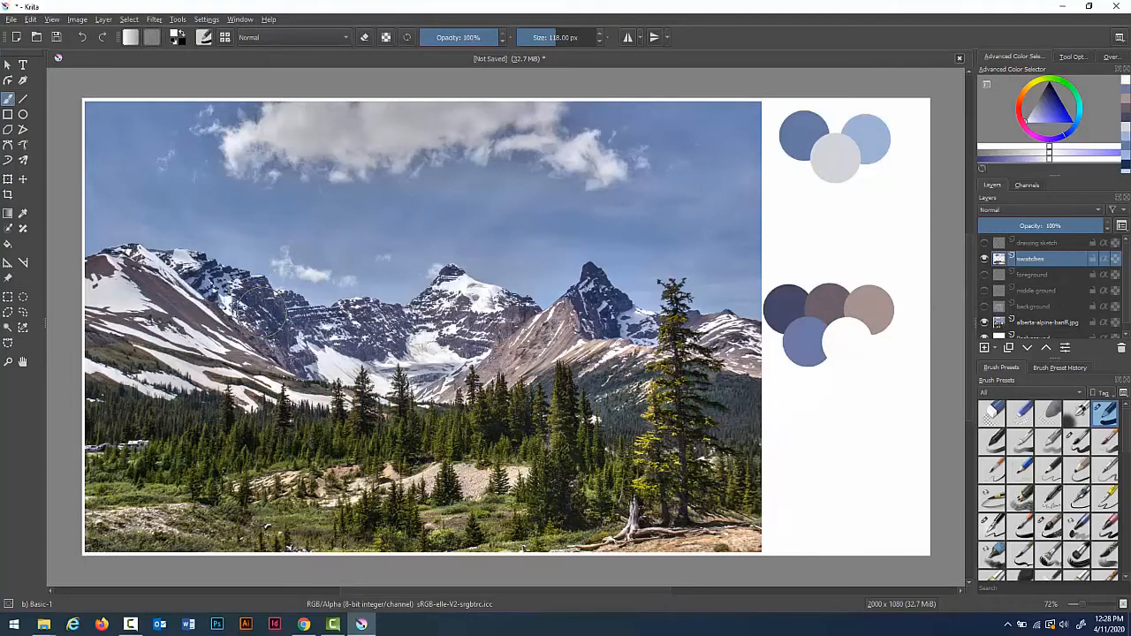
key("p")
left_click(180, 300)
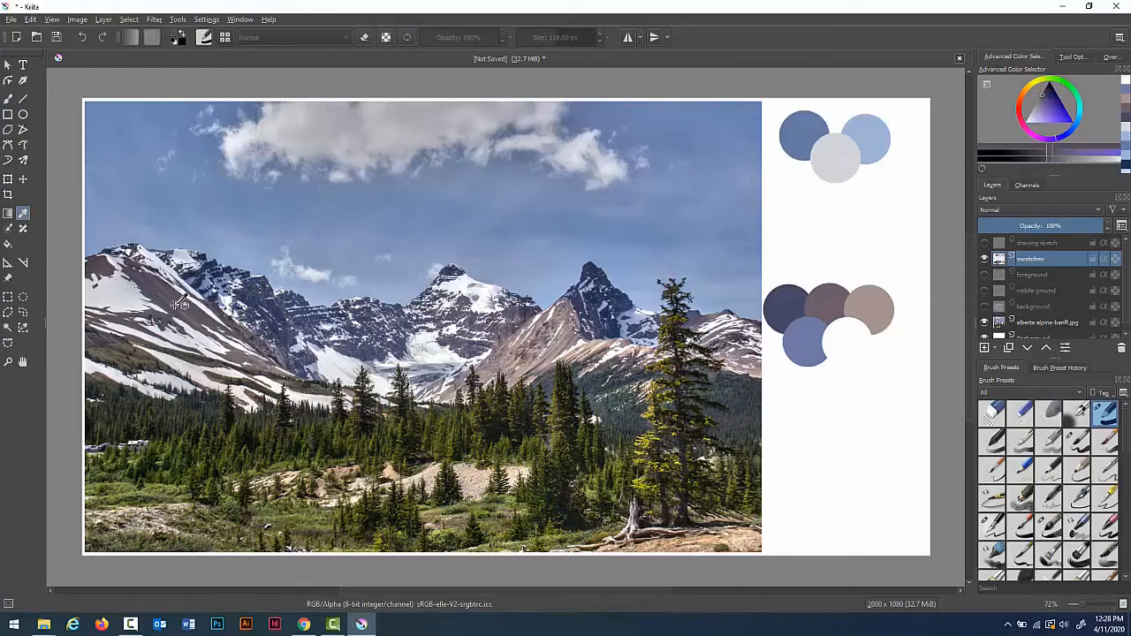
key("b")
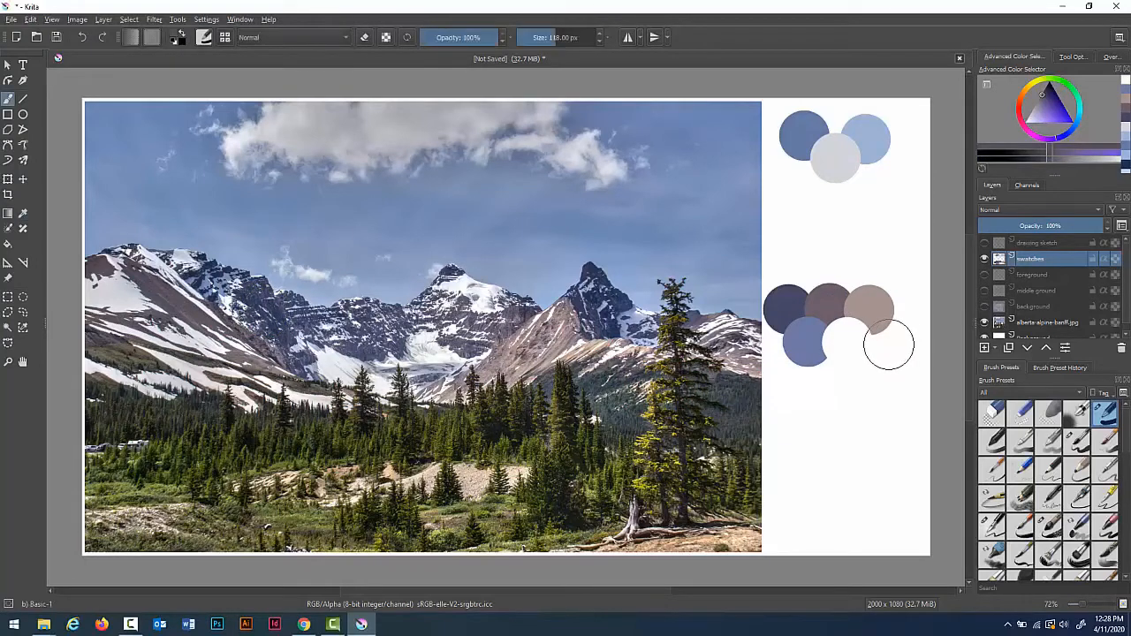
left_click(887, 343)
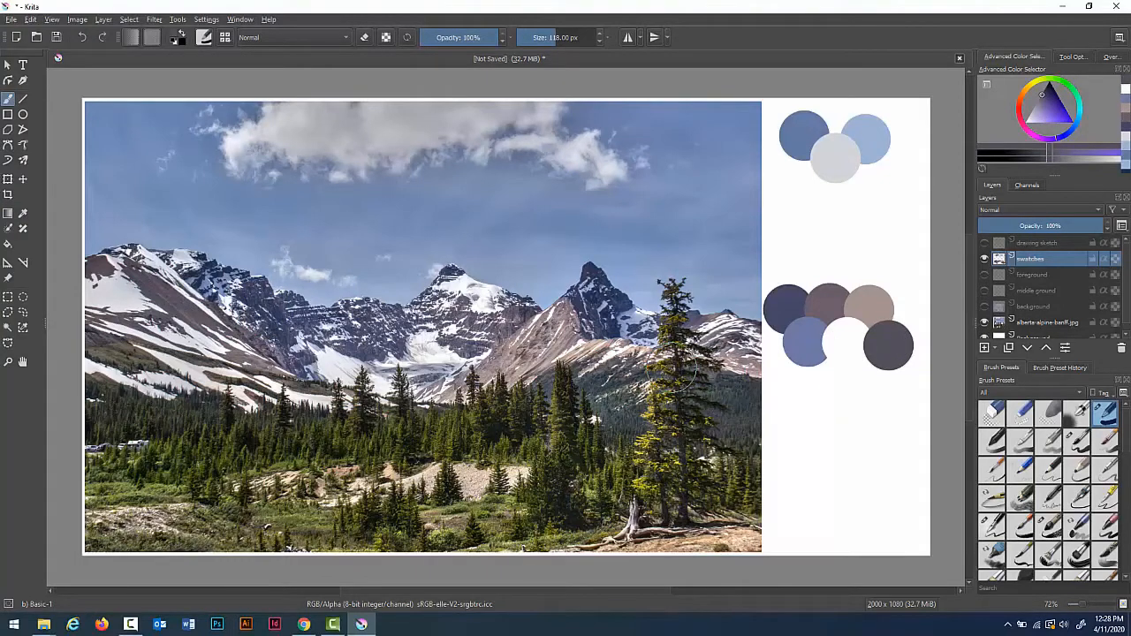
Step: Sample a dark charcoal shadow and an olive-brown slope colour, painting each as a swatch beneath the cluster
key("p")
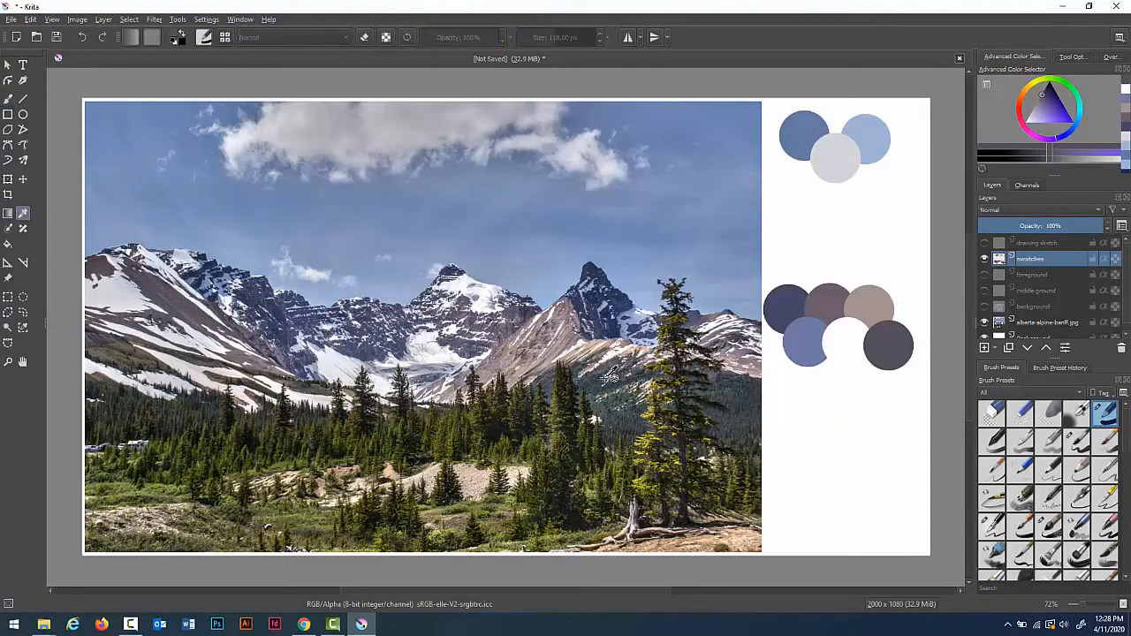
left_click(607, 373)
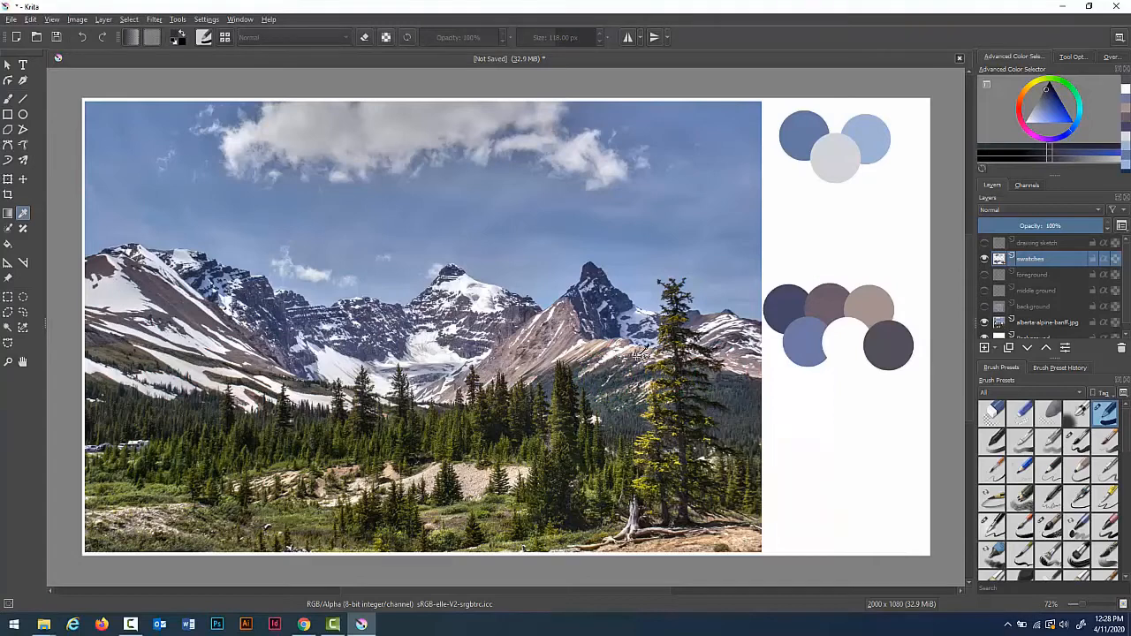
left_click(612, 364)
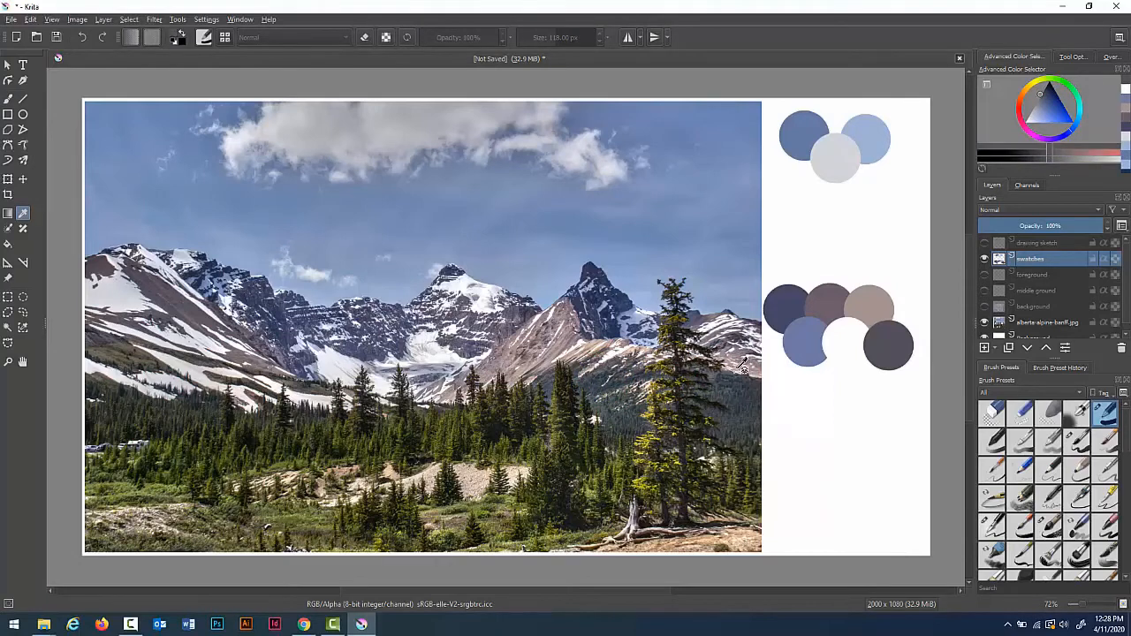
key("b")
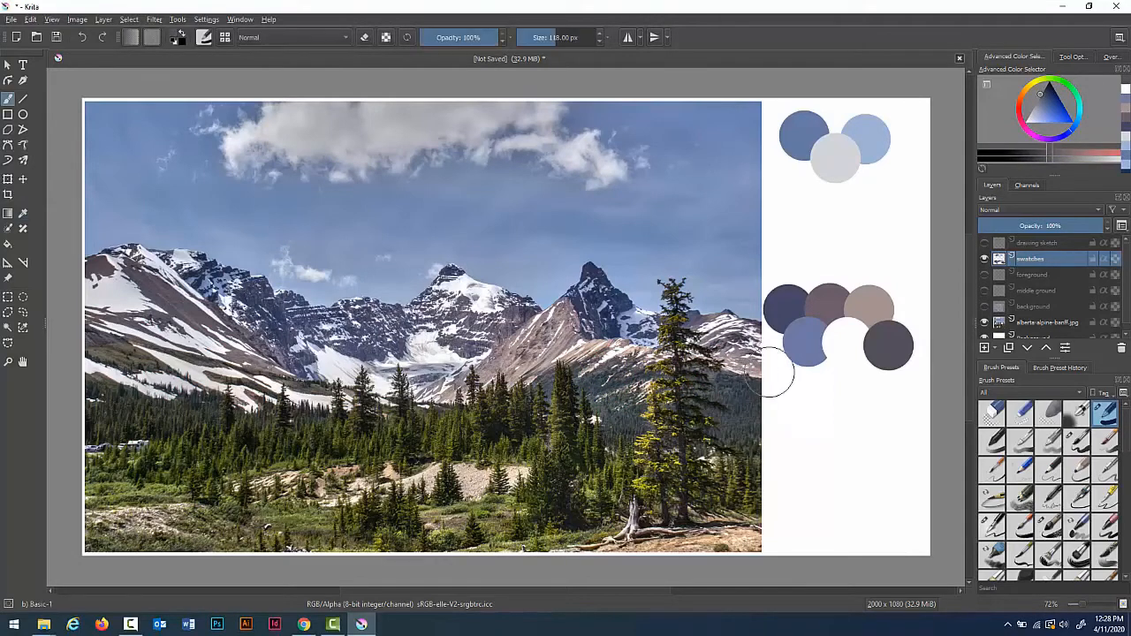
left_click(797, 378)
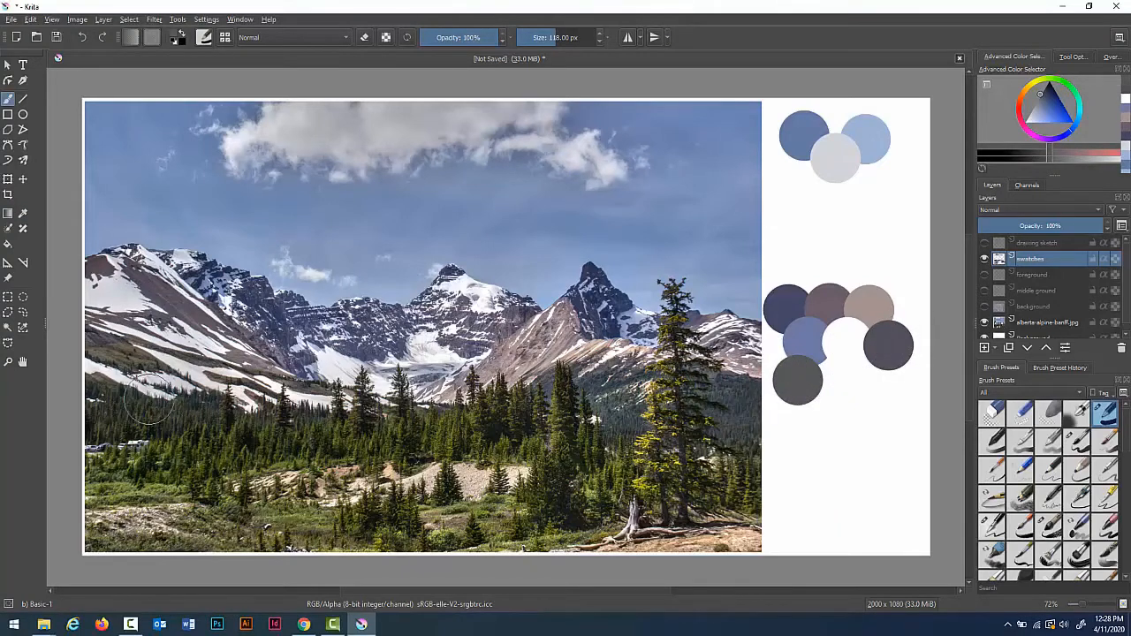
key("p")
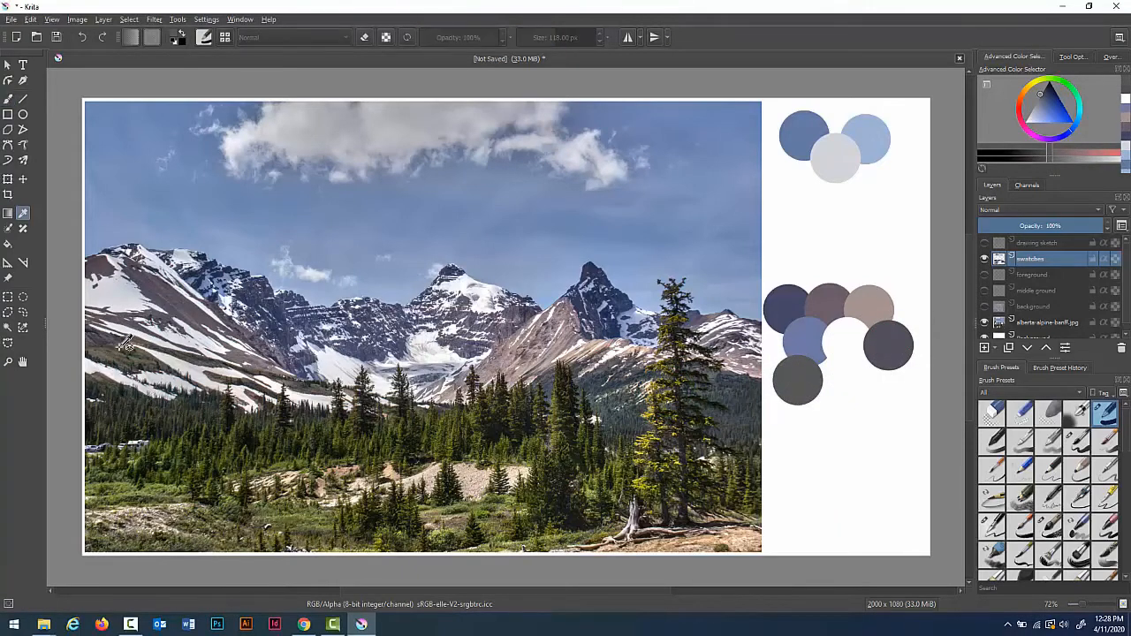
left_click(128, 346)
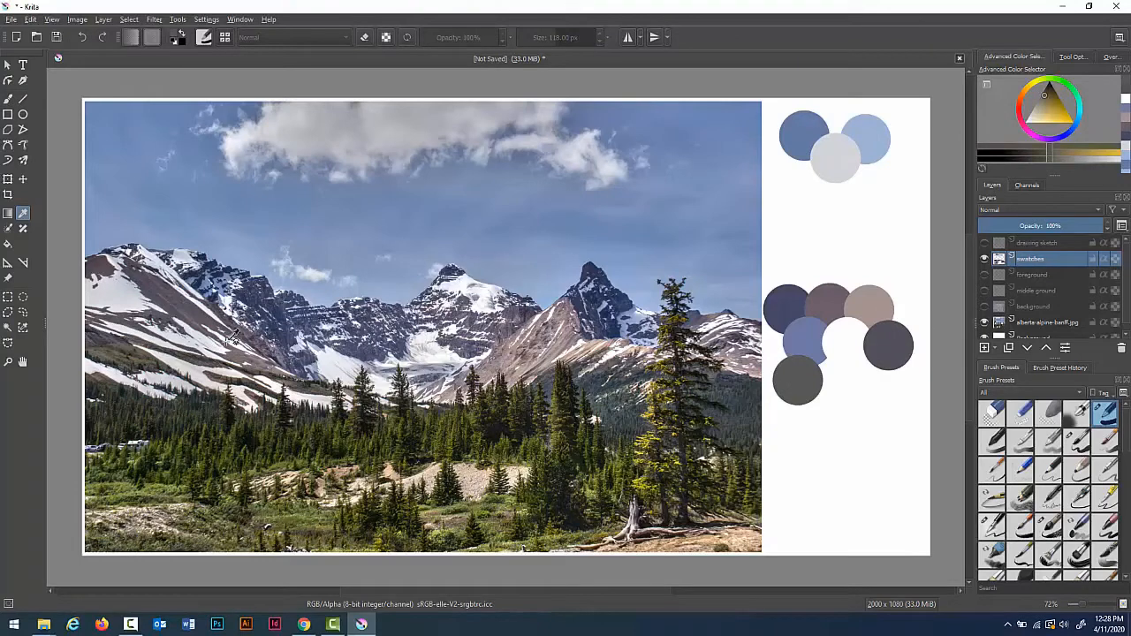
key("b")
left_click(842, 383)
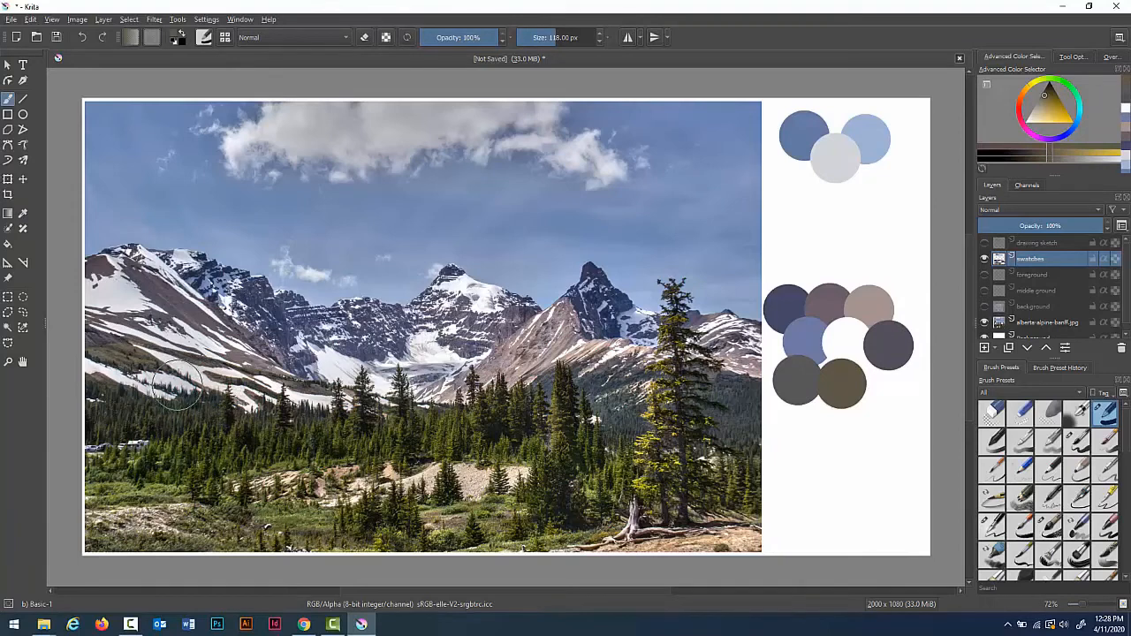
Step: Sample a dark forest-shadow tone and a deep tree green, painting each as a swatch, the second starting a new row
key("p")
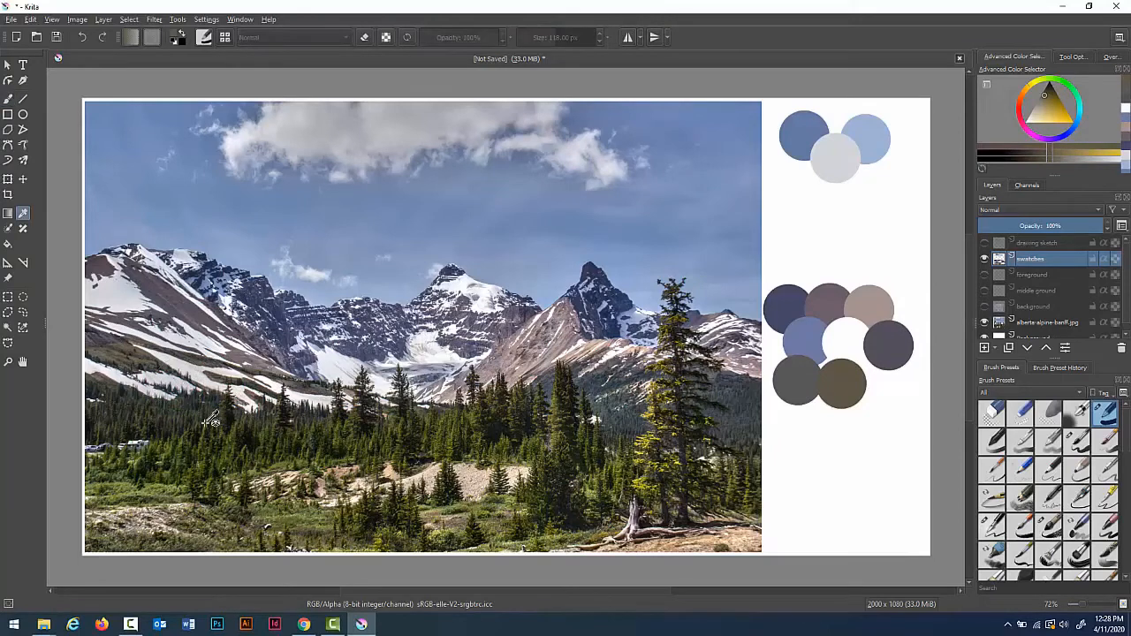
left_click(197, 408)
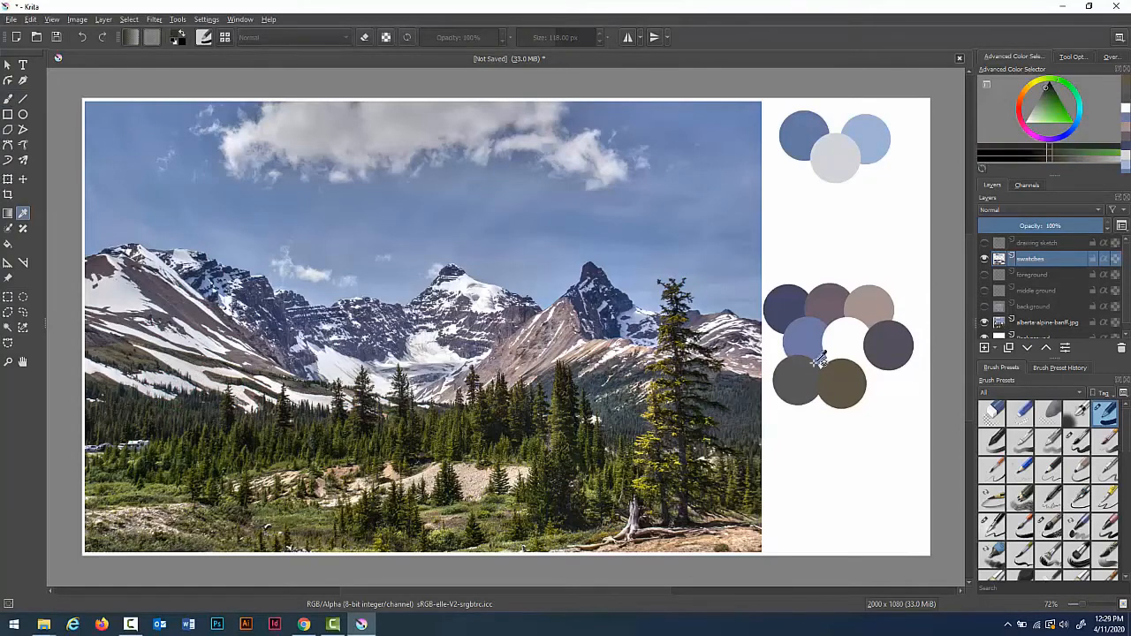
key("b")
left_click(886, 386)
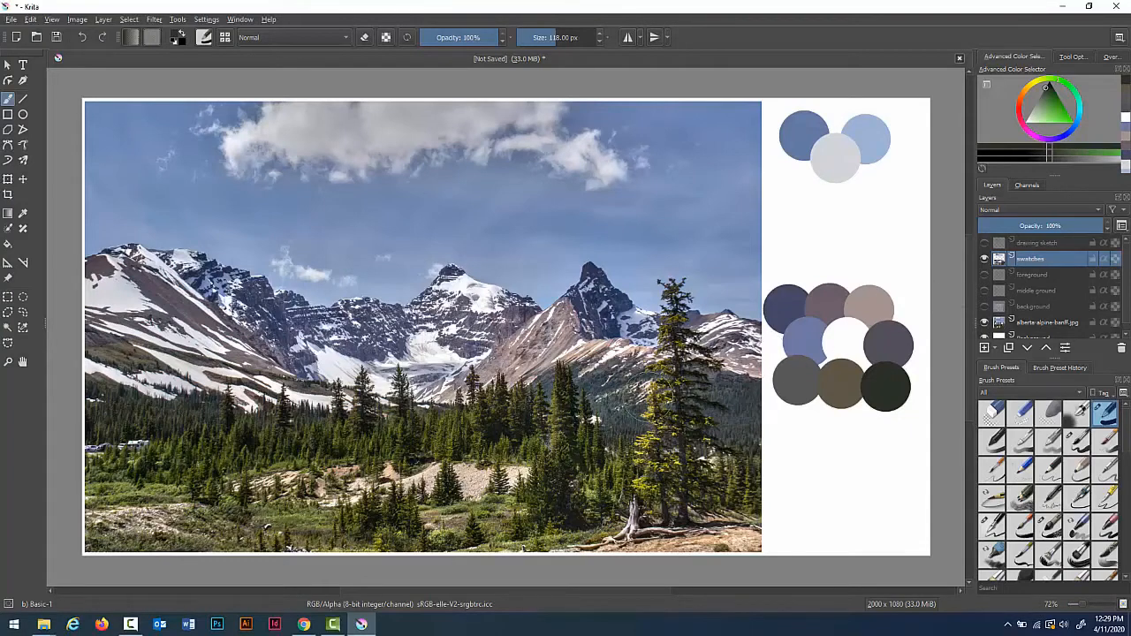
key("p")
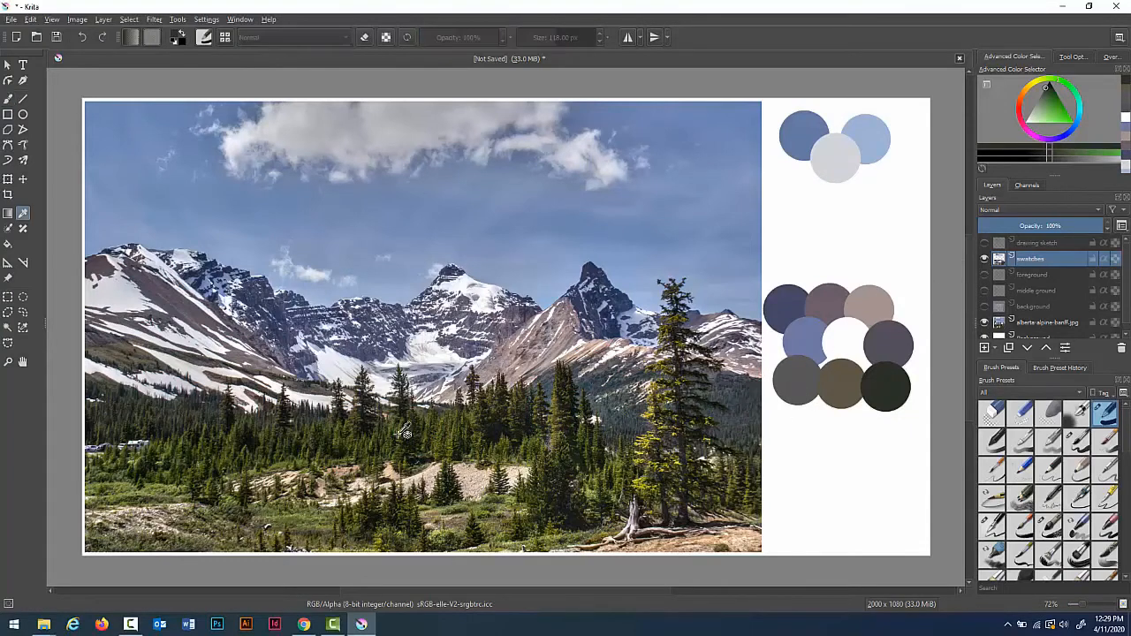
left_click(296, 430)
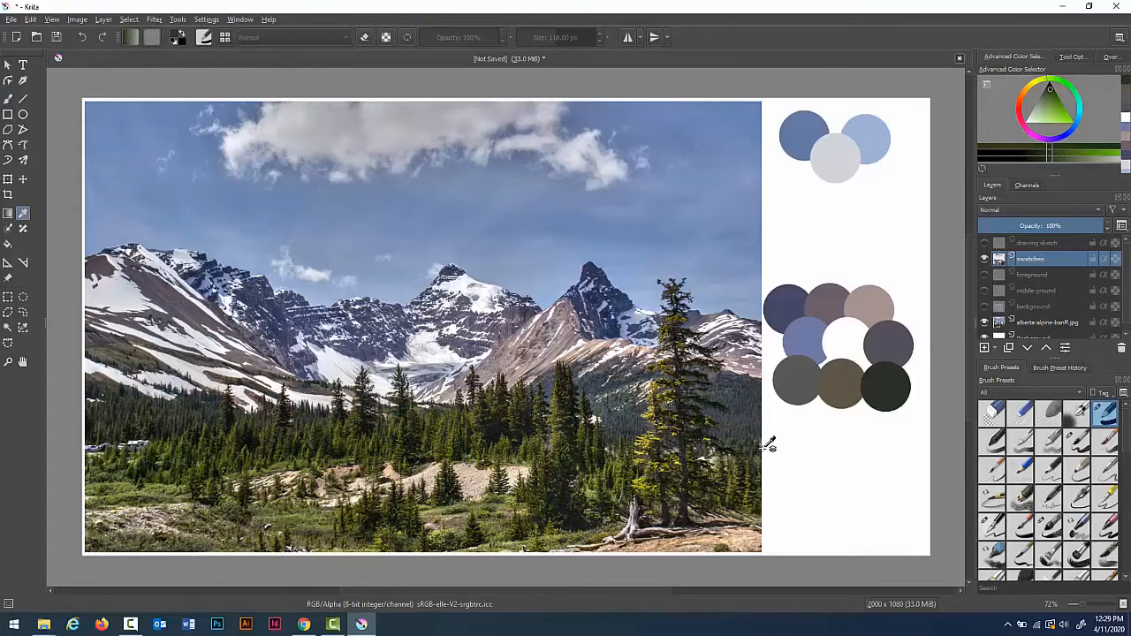
key("b")
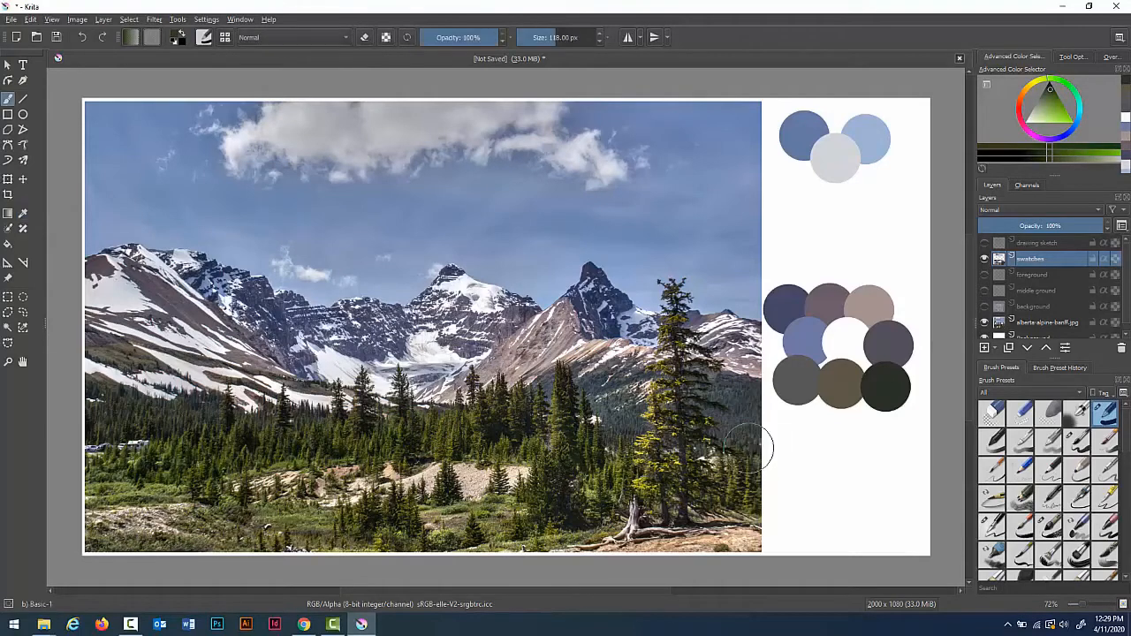
left_click(783, 439)
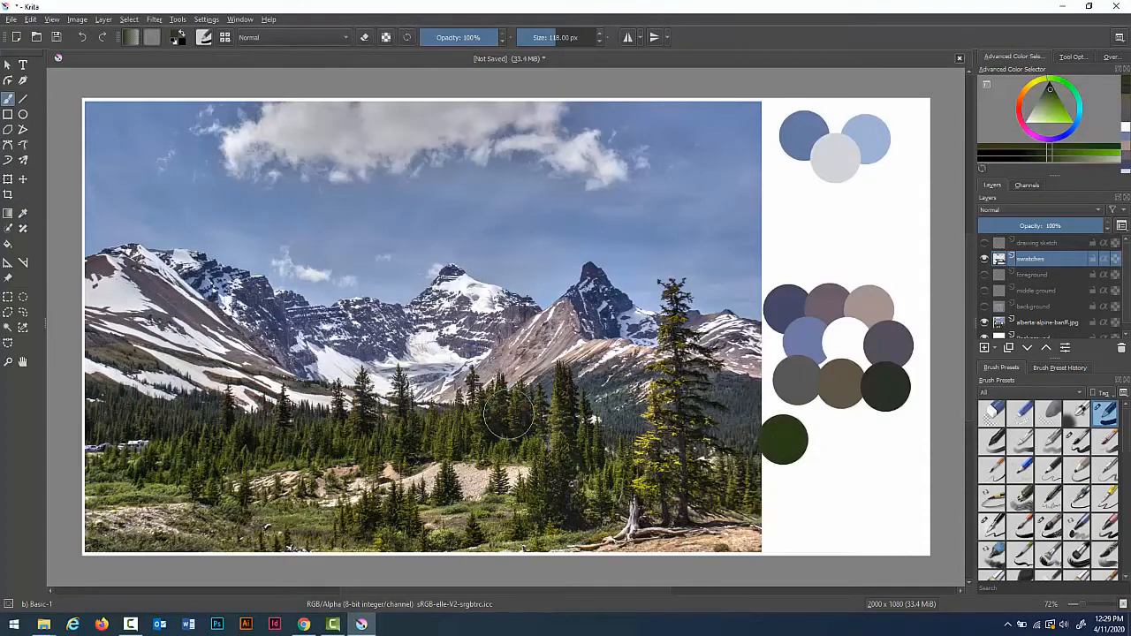
Step: Sample an olive tree green and a pale beige path colour, painting each as a swatch in the green row
key("p")
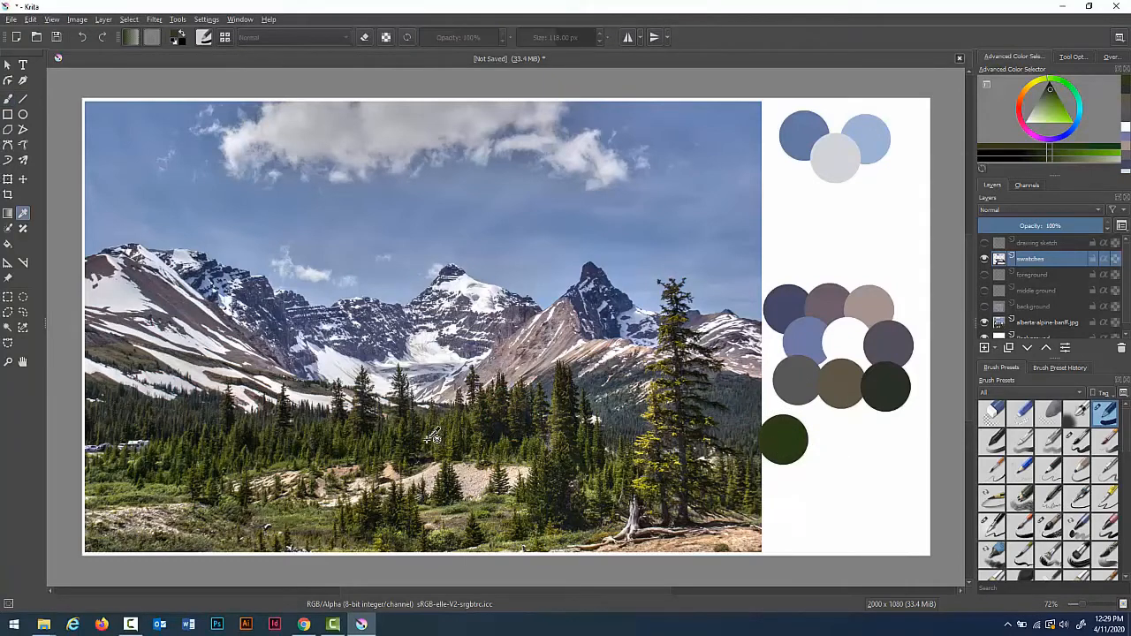
left_click(430, 433)
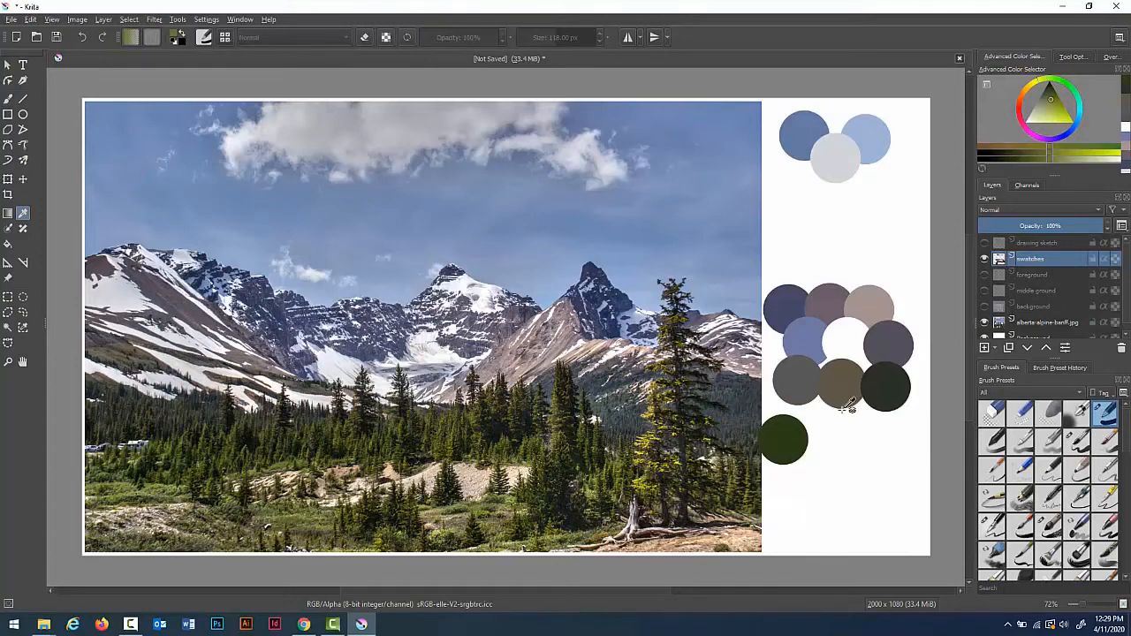
key("b")
left_click(823, 438)
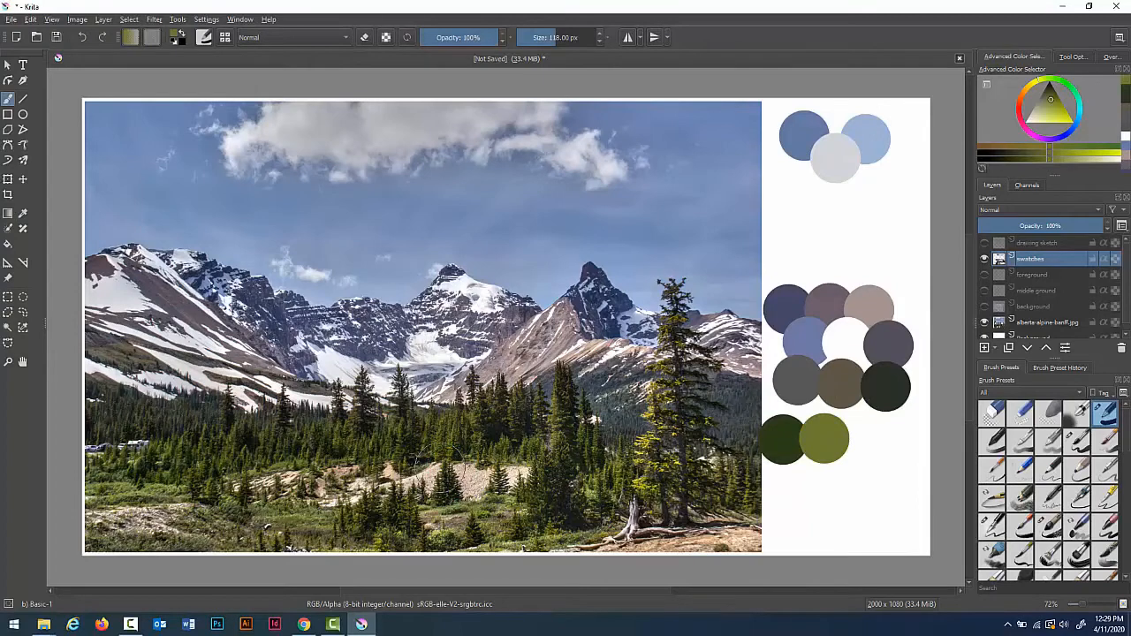
key("p")
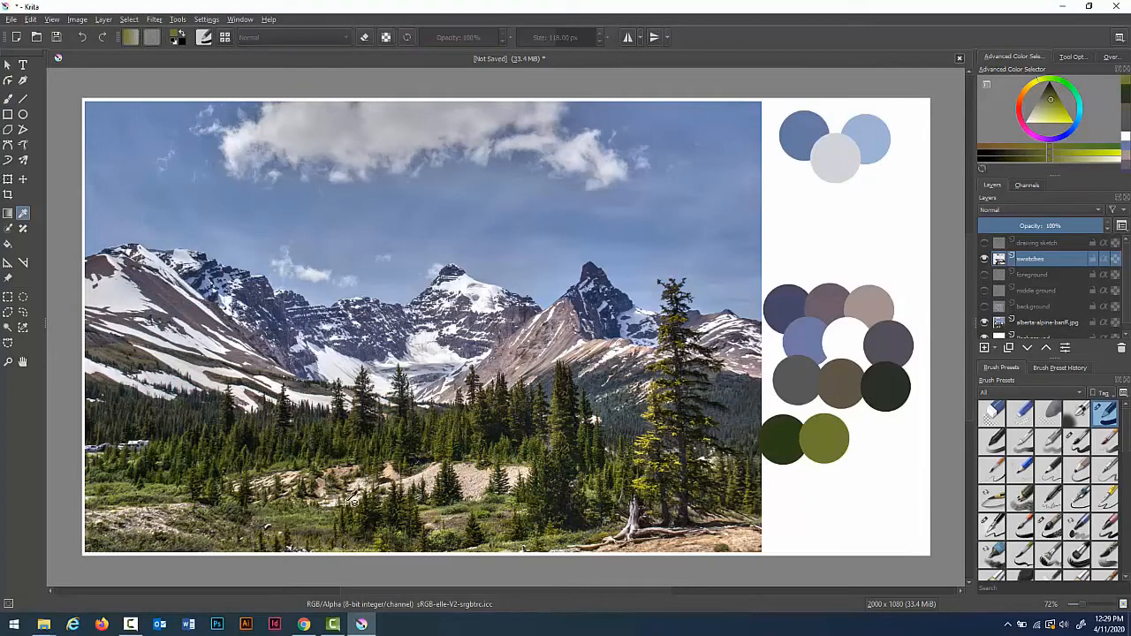
left_click(477, 473)
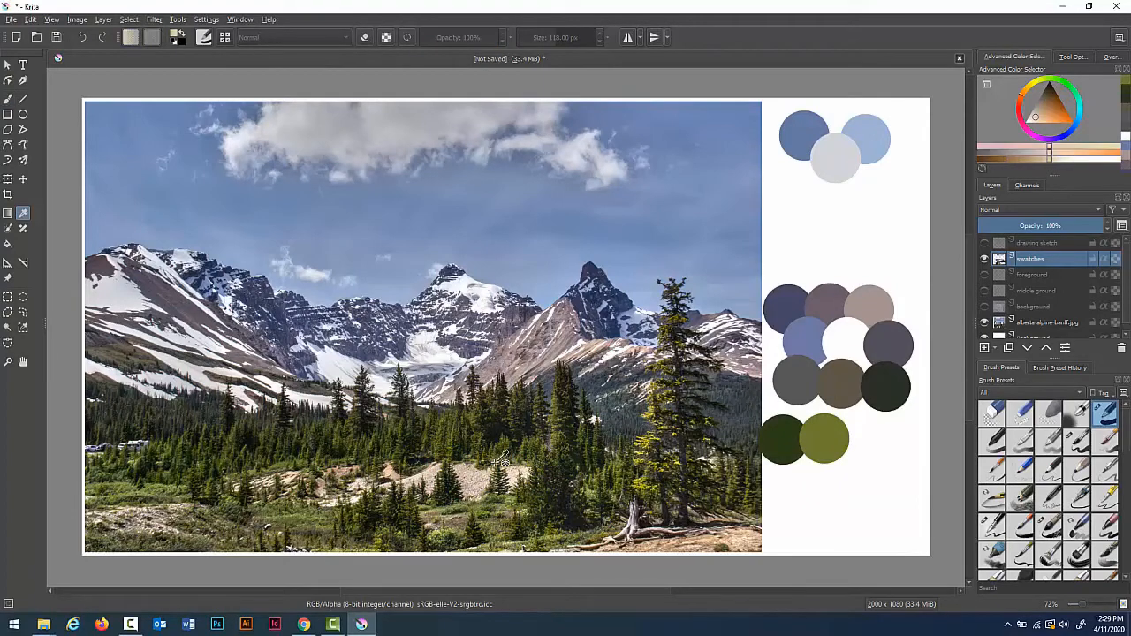
key("b")
left_click(867, 439)
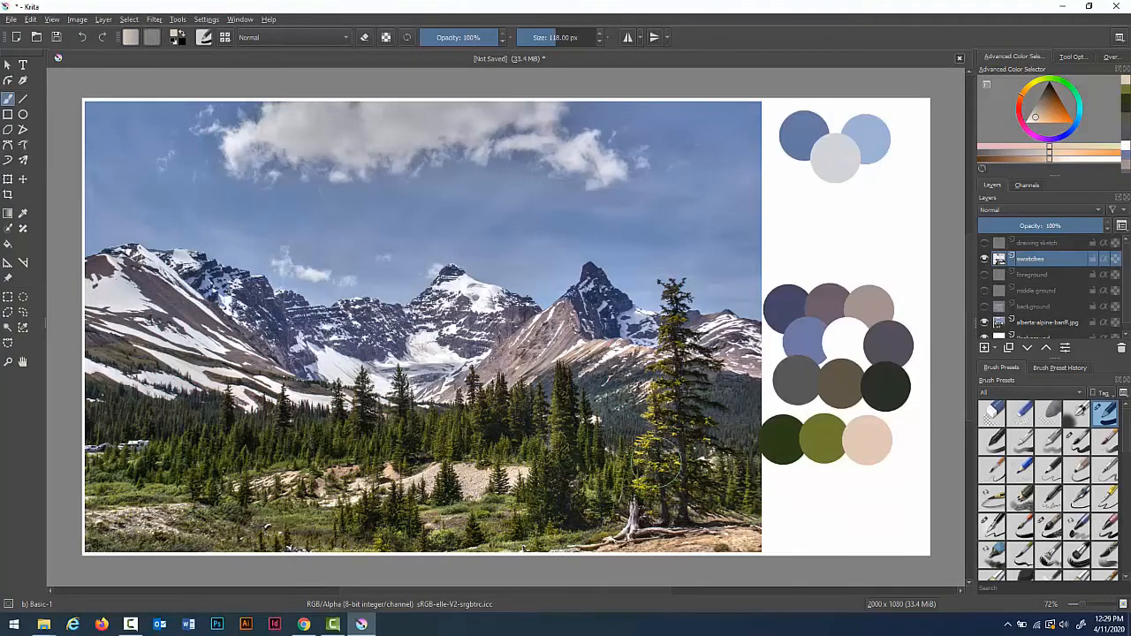
Step: Sample a sage meadow green and a grey-green foliage tone, painting each as a swatch below the green row
key("p")
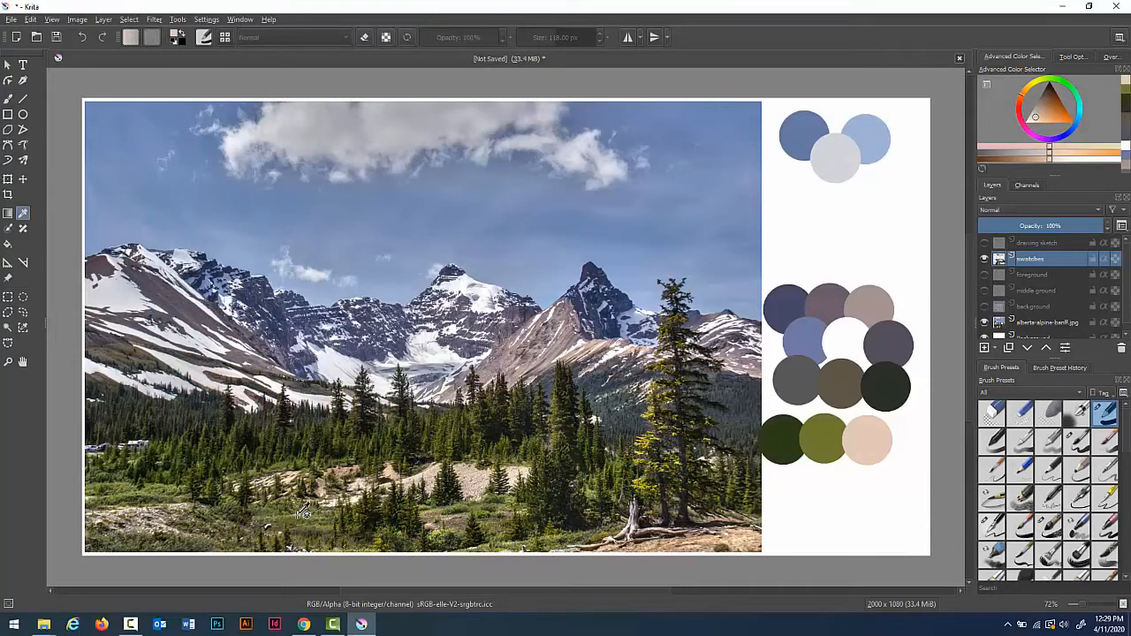
left_click(302, 512)
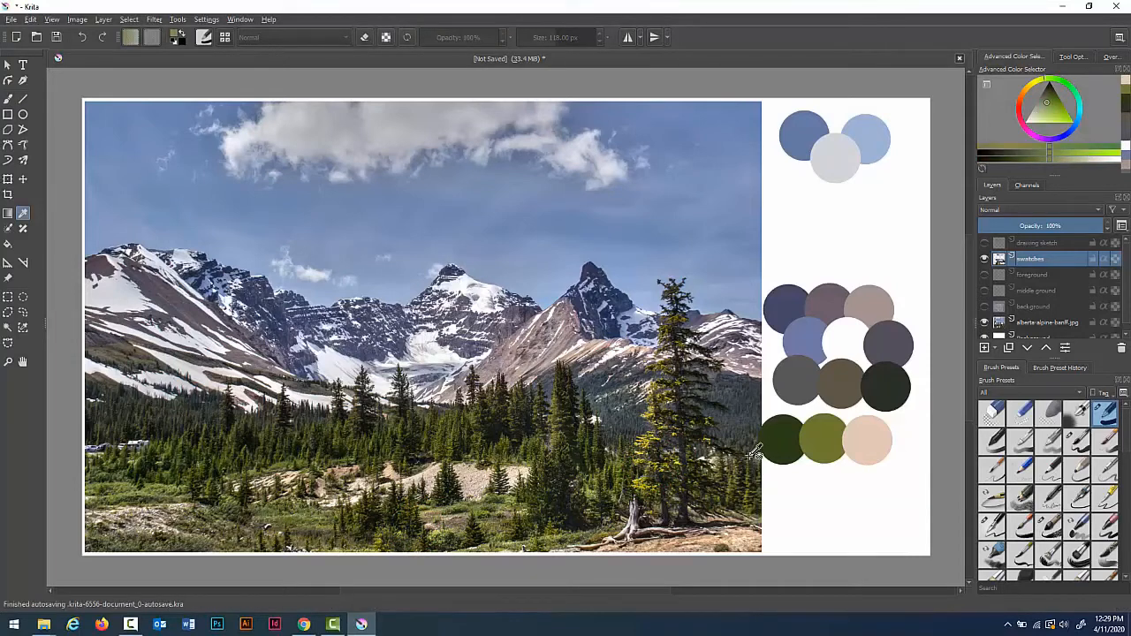
key("b")
left_click(798, 471)
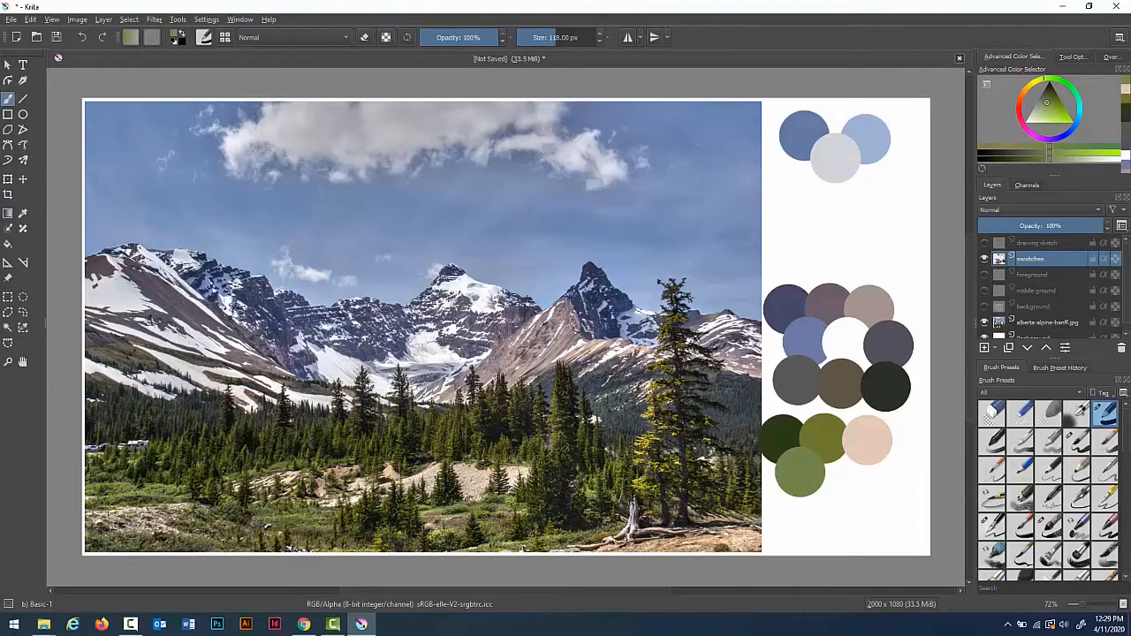
key("p")
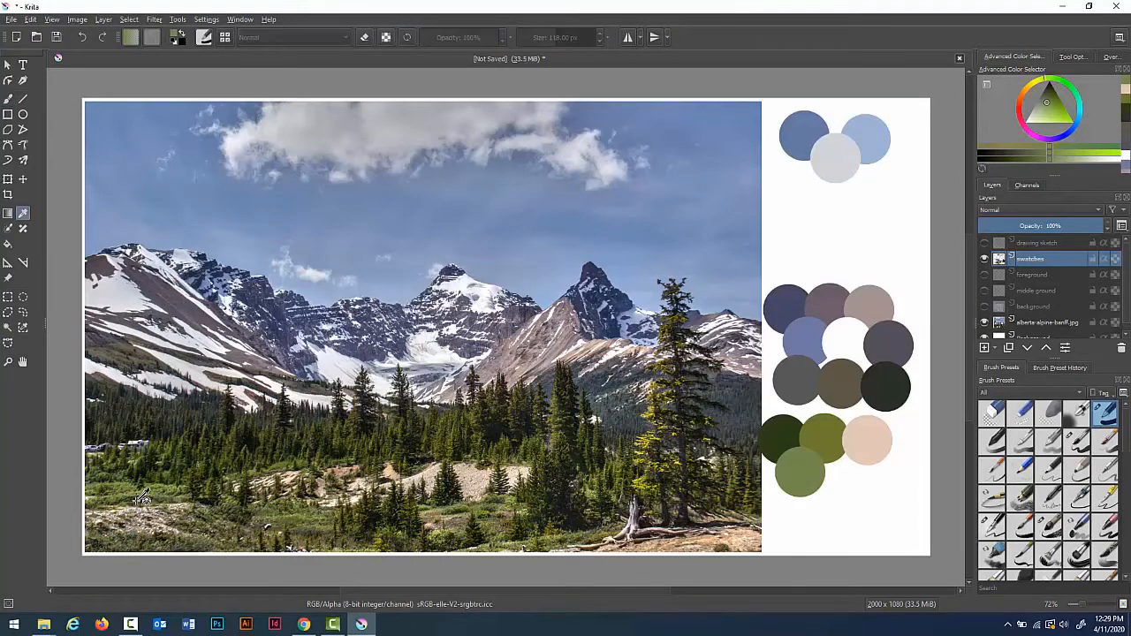
left_click(144, 497)
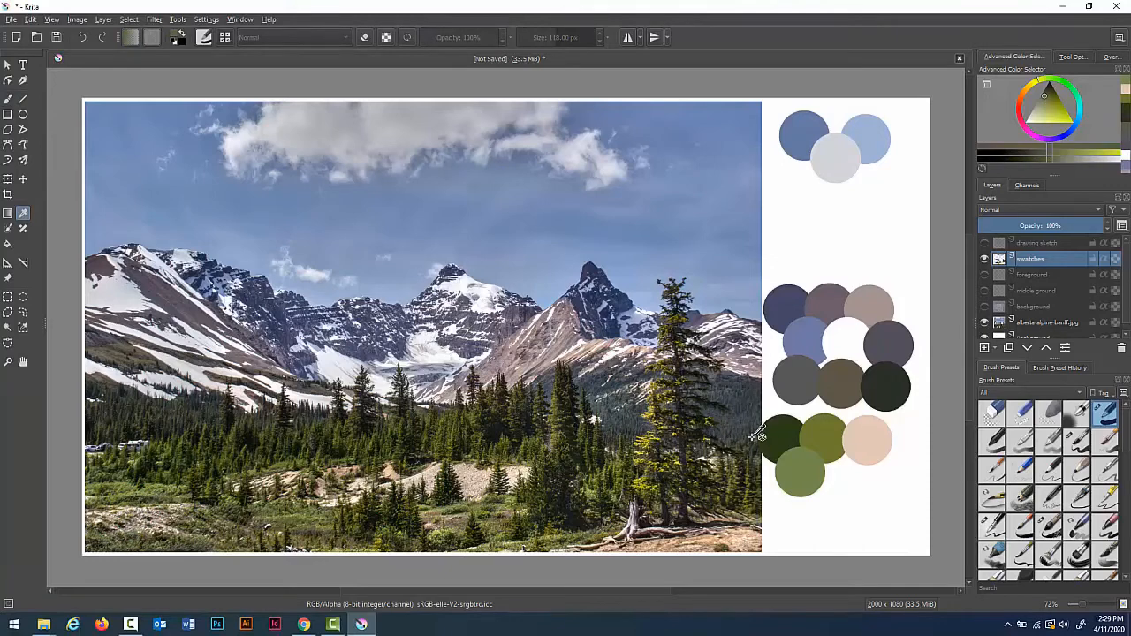
key("b")
left_click(842, 468)
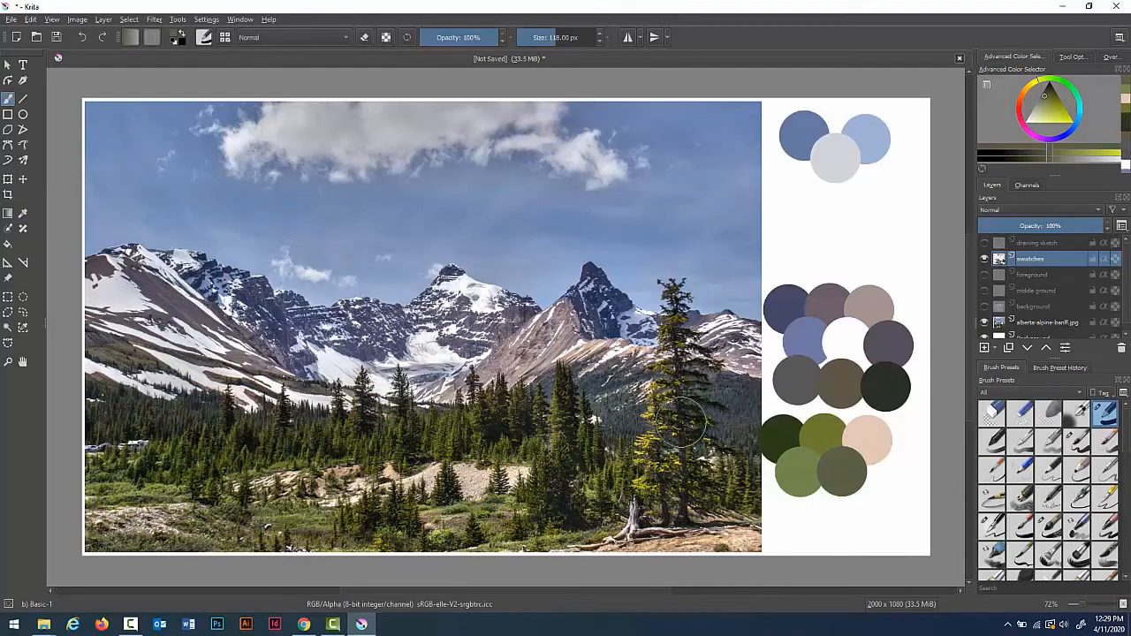
Step: Sample a yellow-olive sunlit branch colour and a near-black tree shadow, painting them as swatches in a bottom row
key("p")
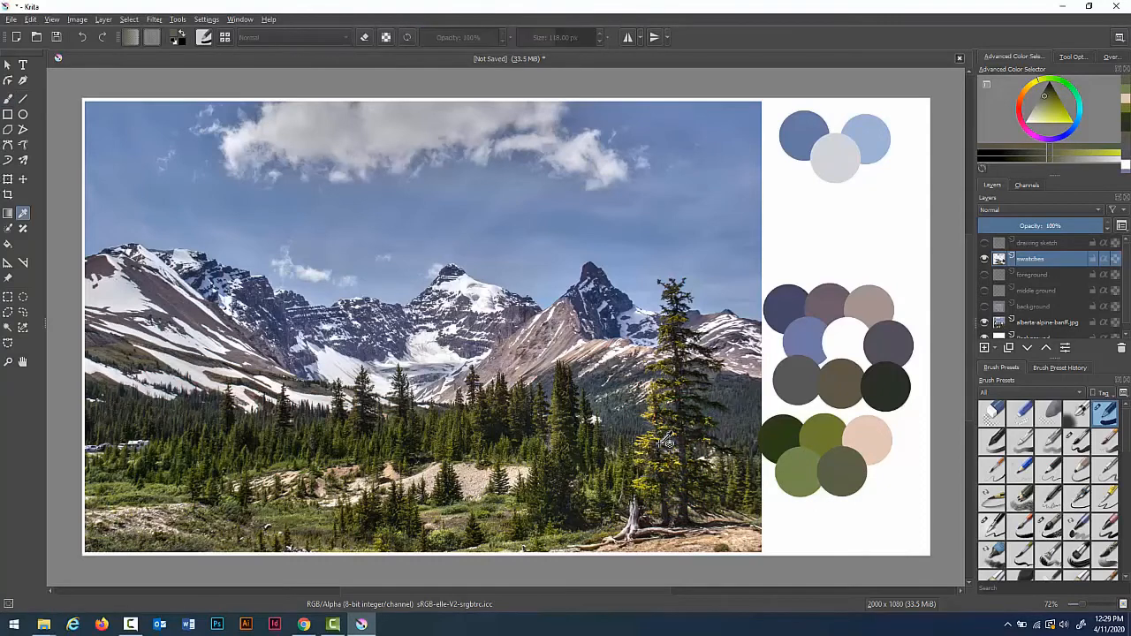
left_click(649, 438)
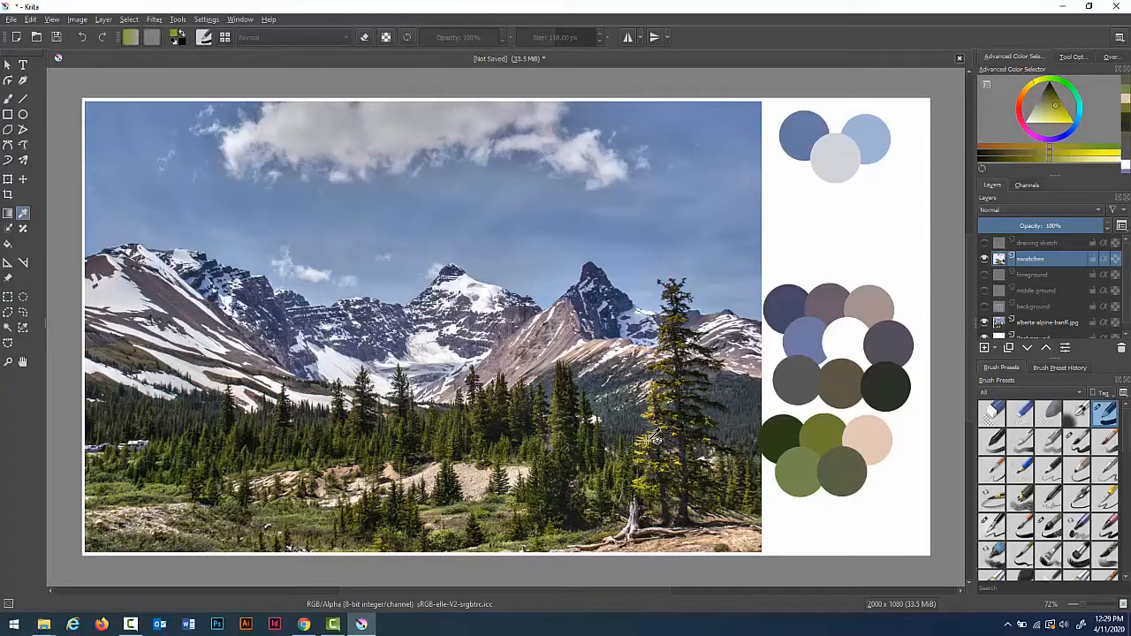
key("b")
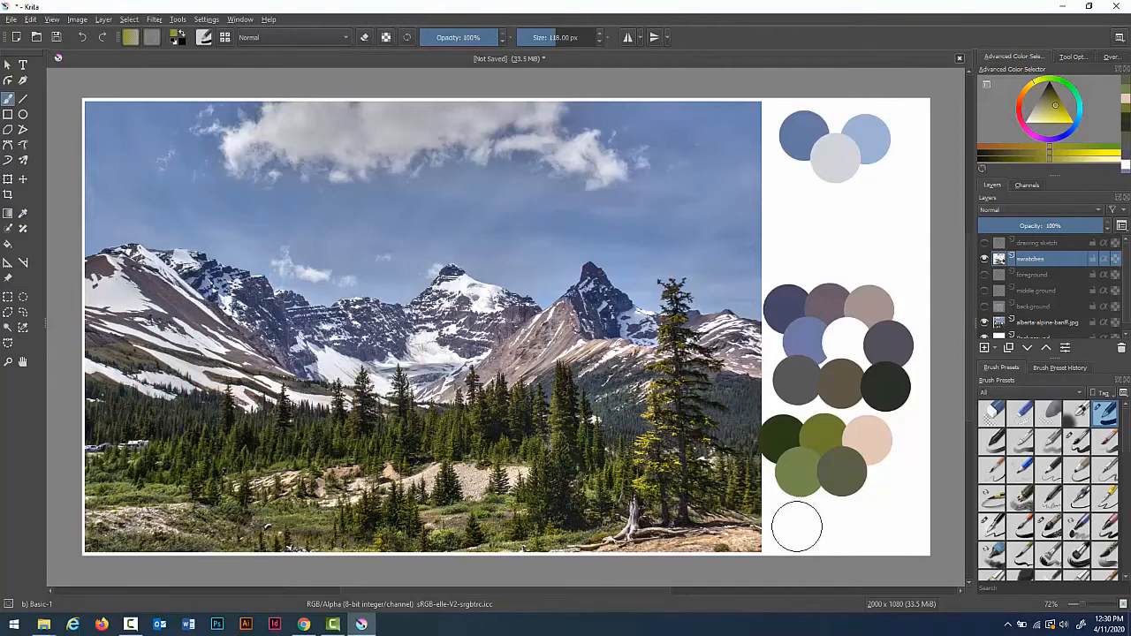
left_click(791, 525)
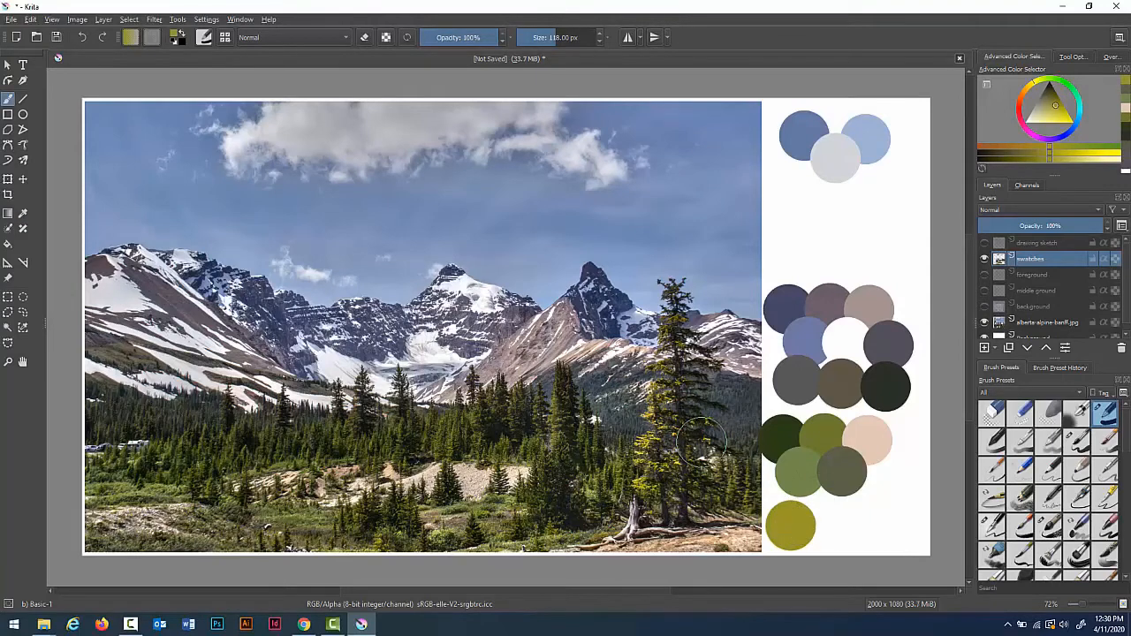
key("p")
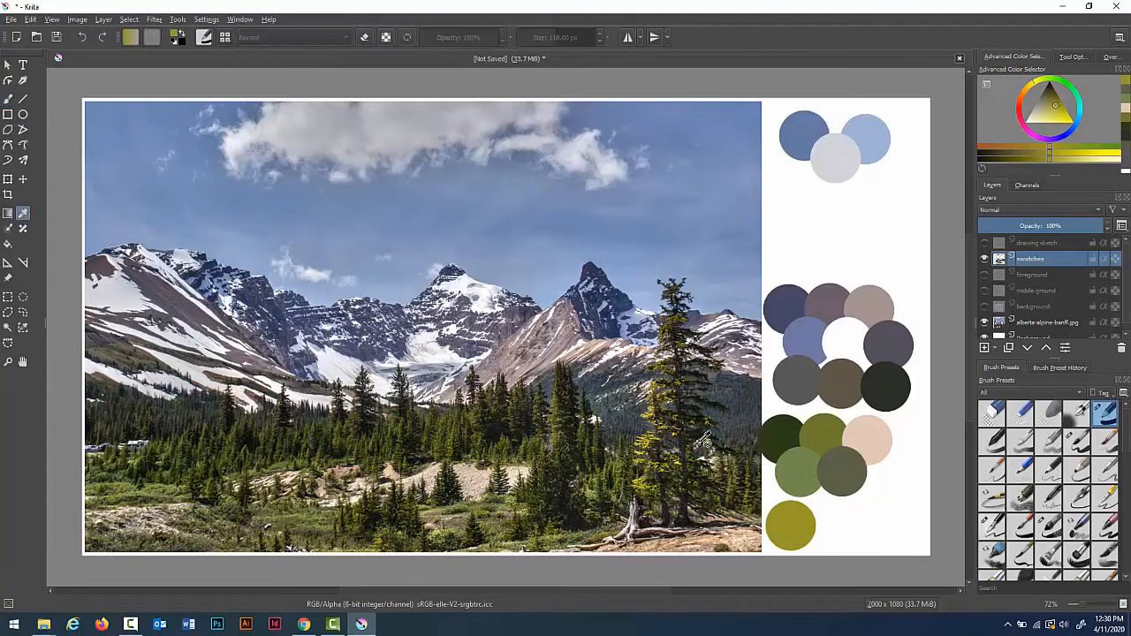
left_click(666, 482)
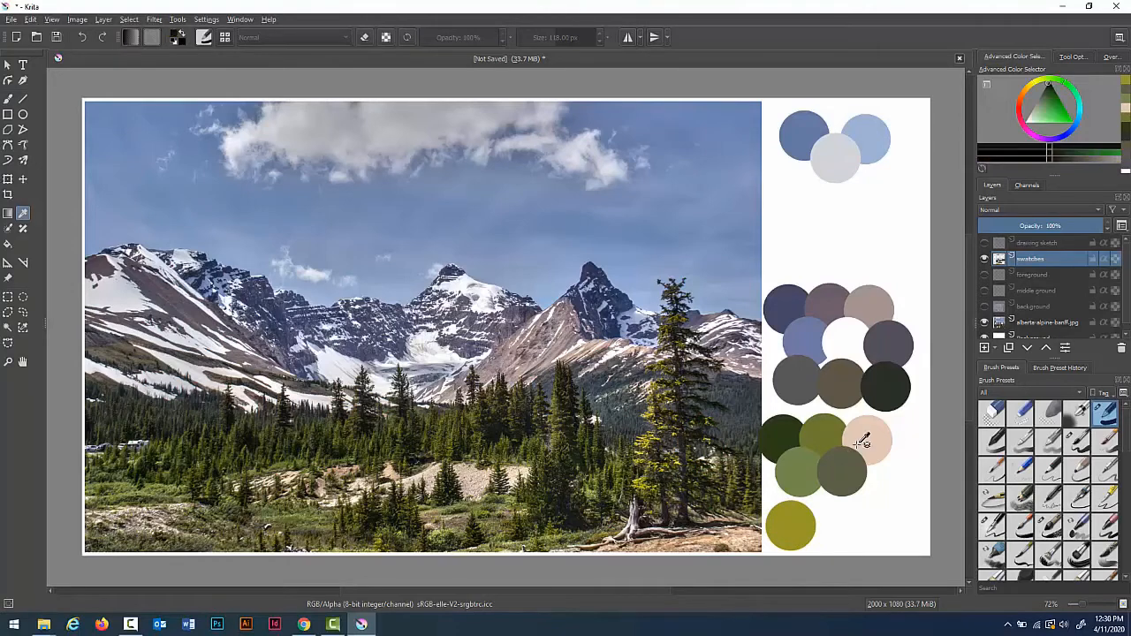
key("b")
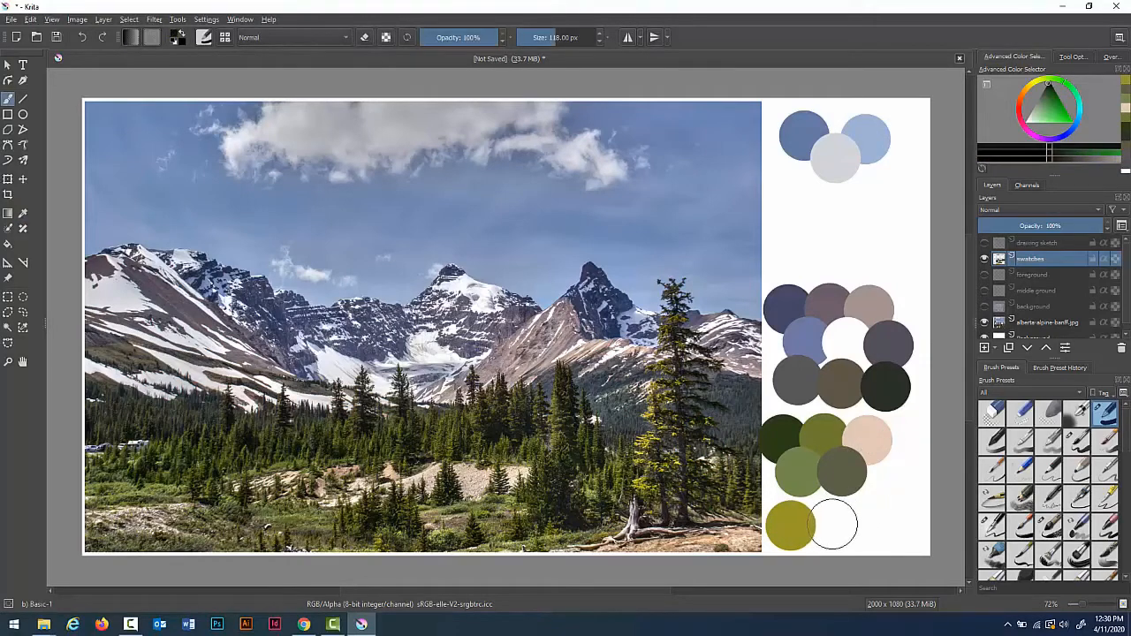
left_click(830, 523)
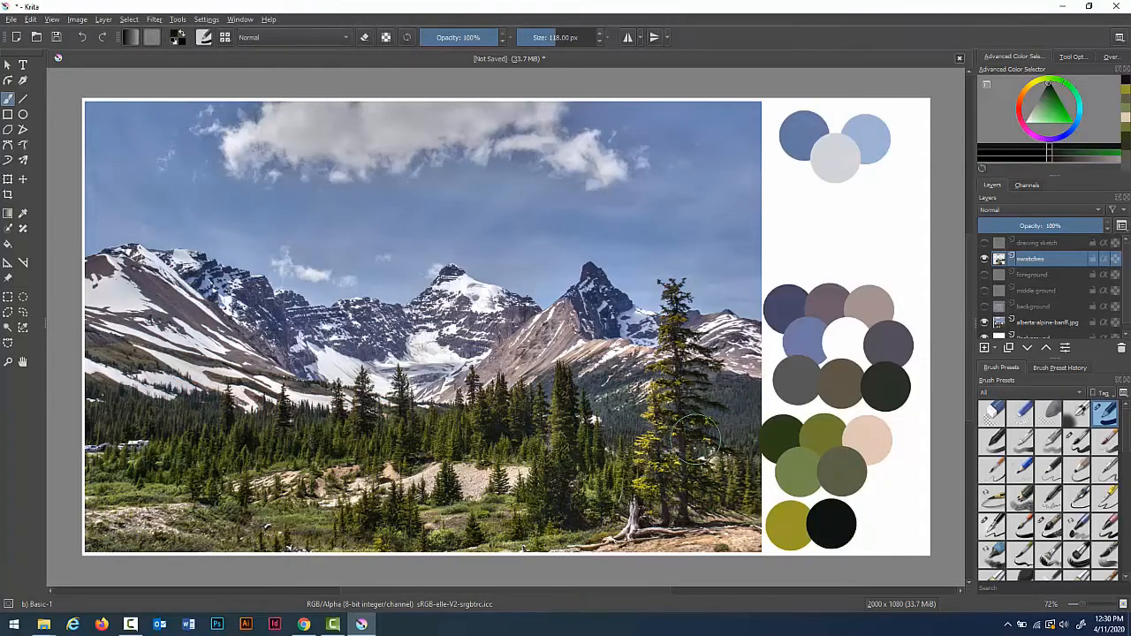
Step: Sample a dark brown tone and a terracotta ground colour, painting each as a swatch at the end of the bottom row
key("p")
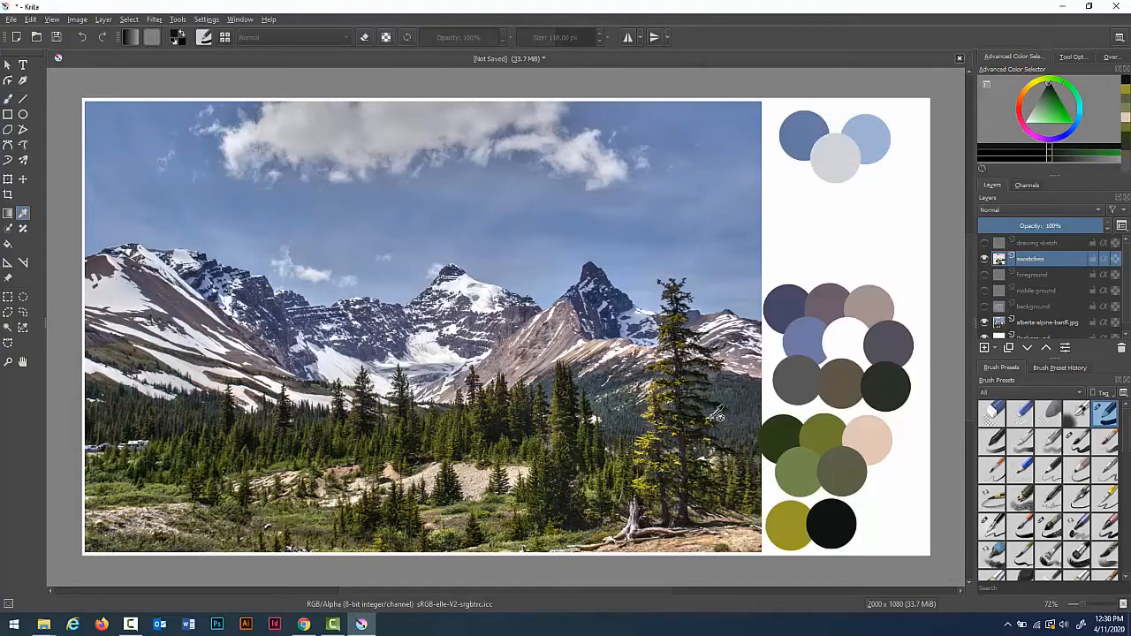
left_click(694, 317)
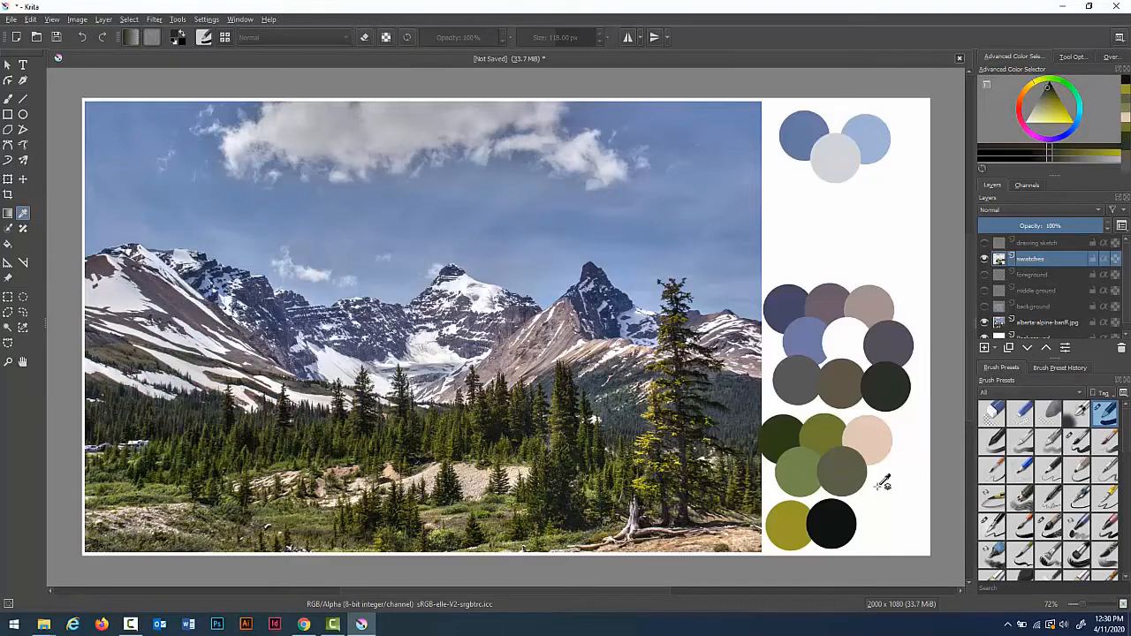
key("b")
left_click(872, 523)
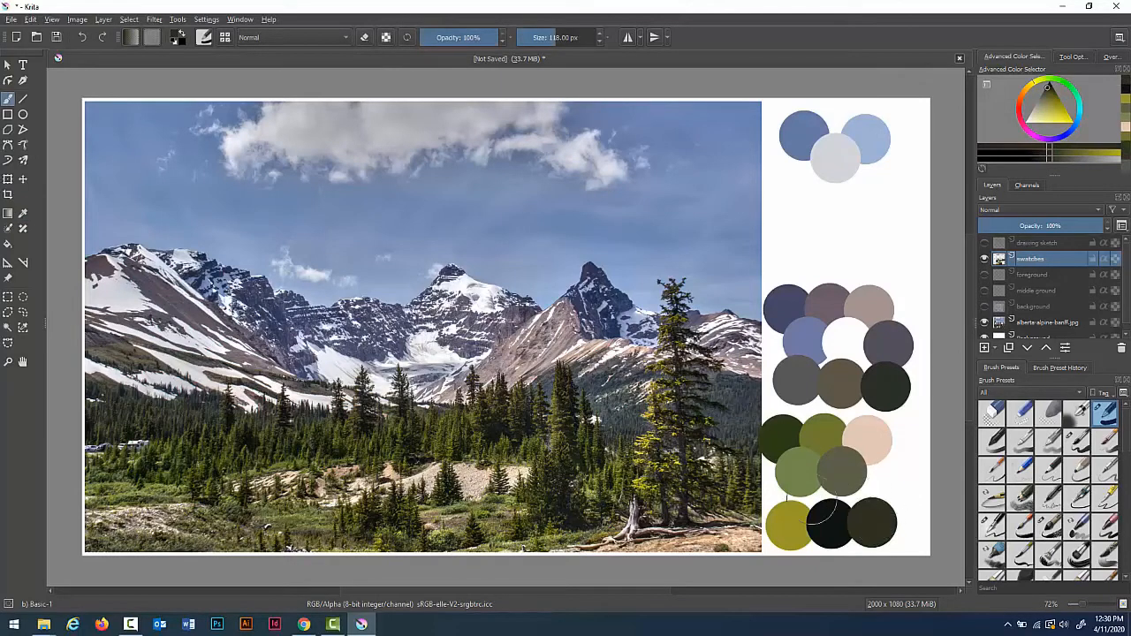
key("p")
left_click(678, 540)
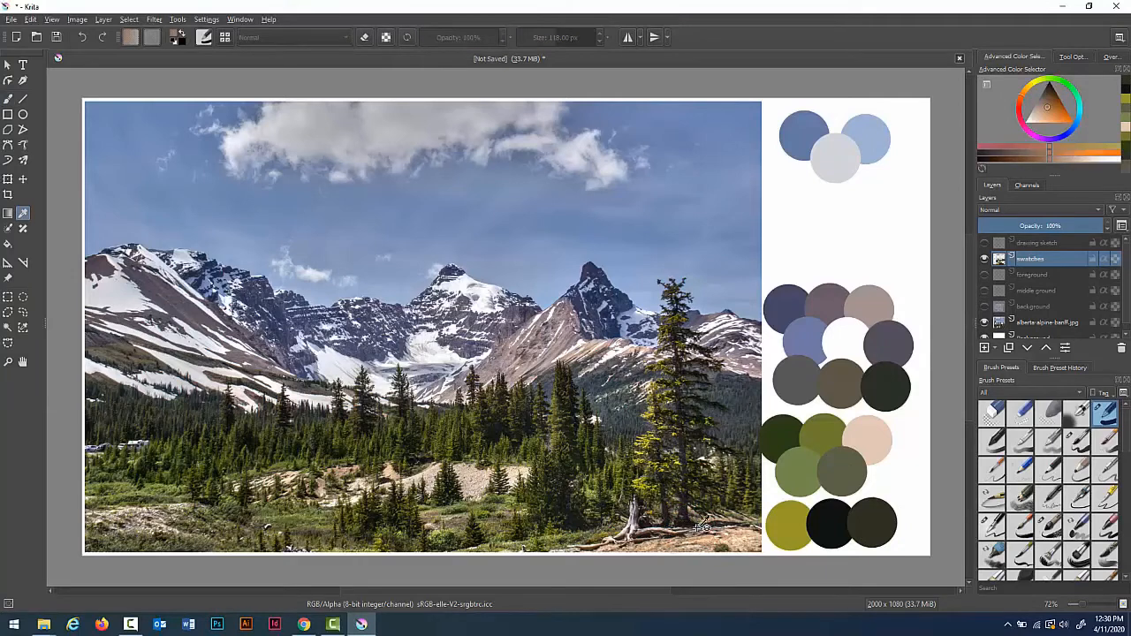
key("b")
left_click(907, 523)
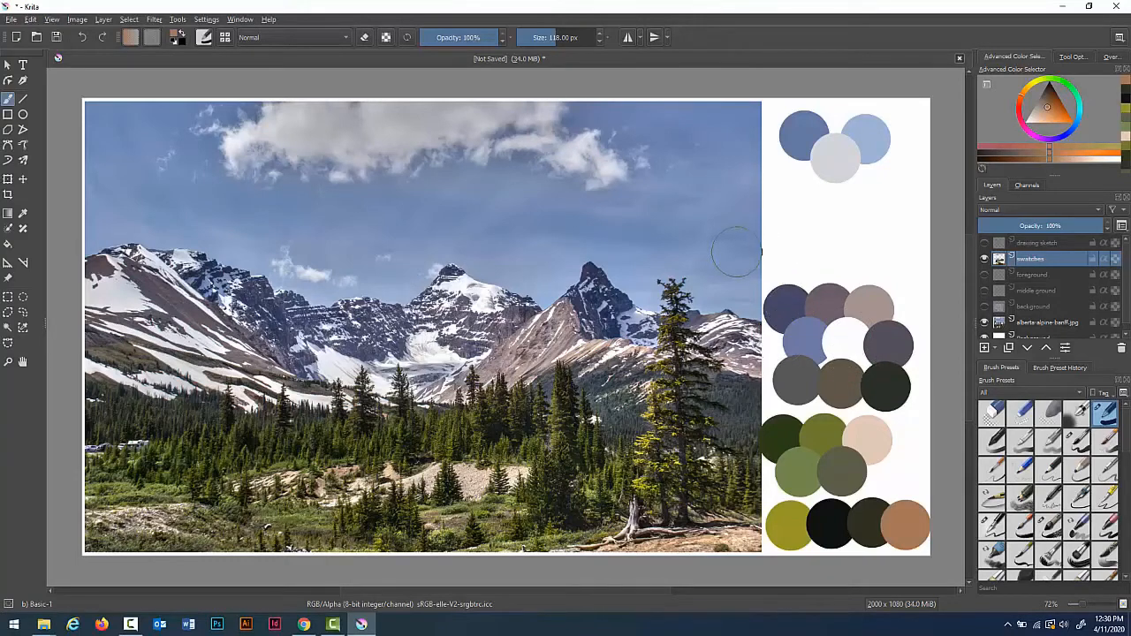
Step: Hand-letter the label SKY below the sky swatches and MID above the mid-ground swatches in brown with a small brush
key("minus")
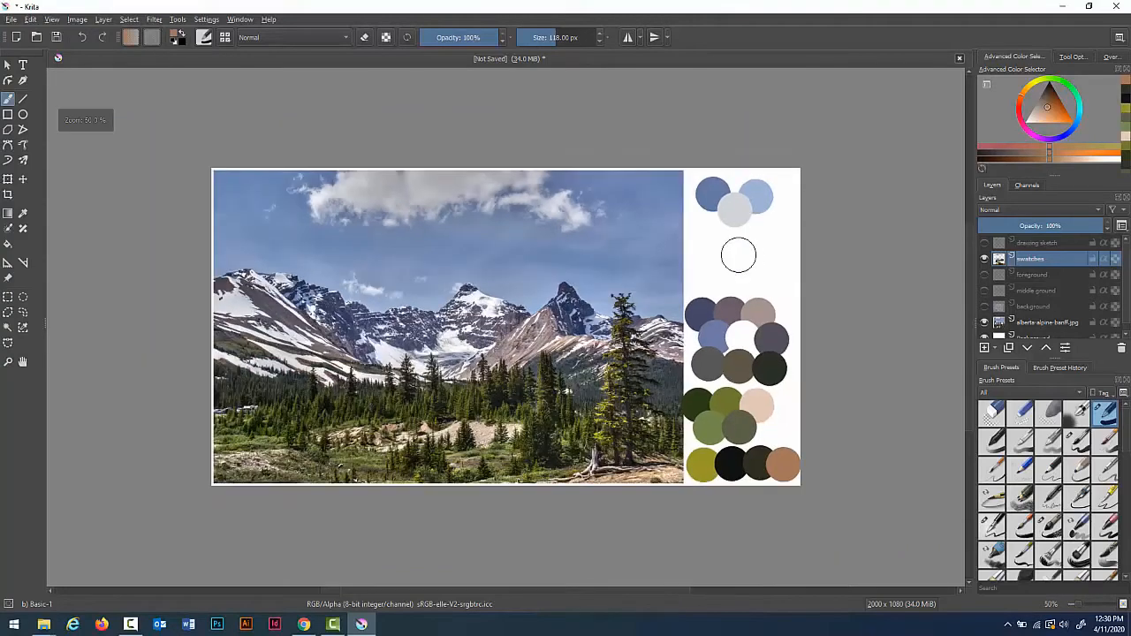
key("plus")
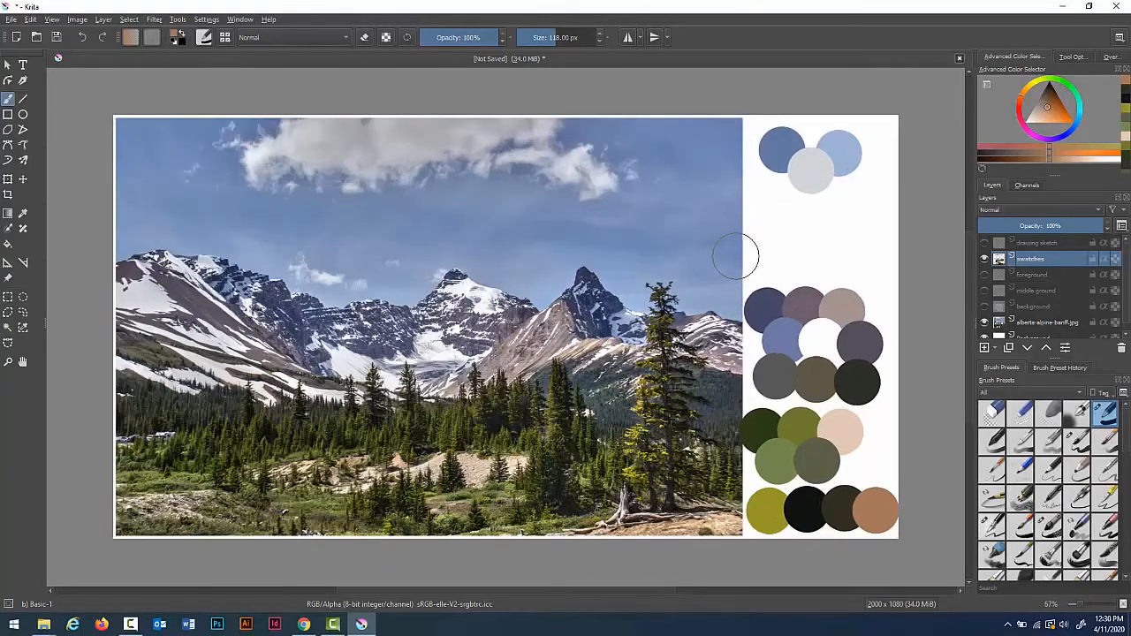
key("bracketleft")
key("bracketleft")
left_click_drag(782, 197, 760, 222)
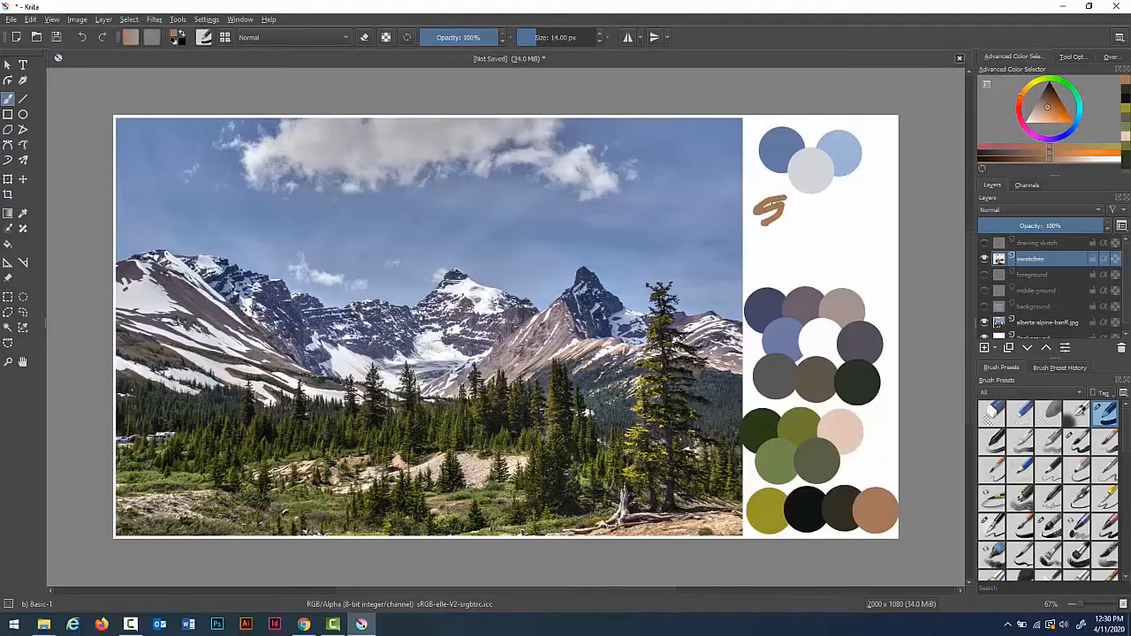
key("ctrl+z")
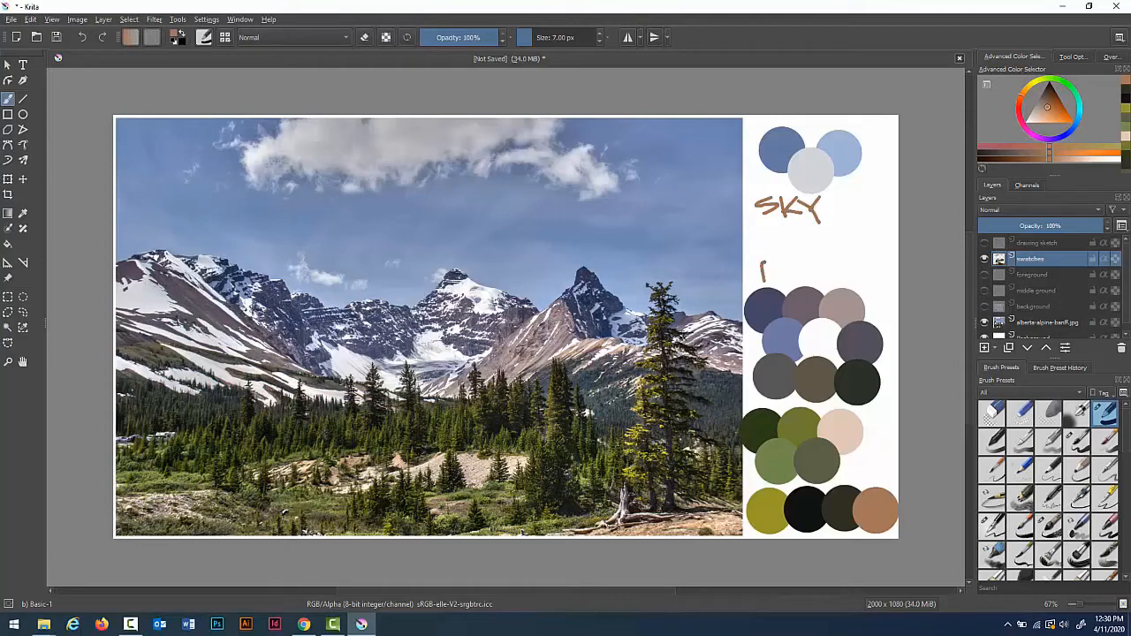
left_click_drag(808, 264, 811, 282)
key("bracketleft")
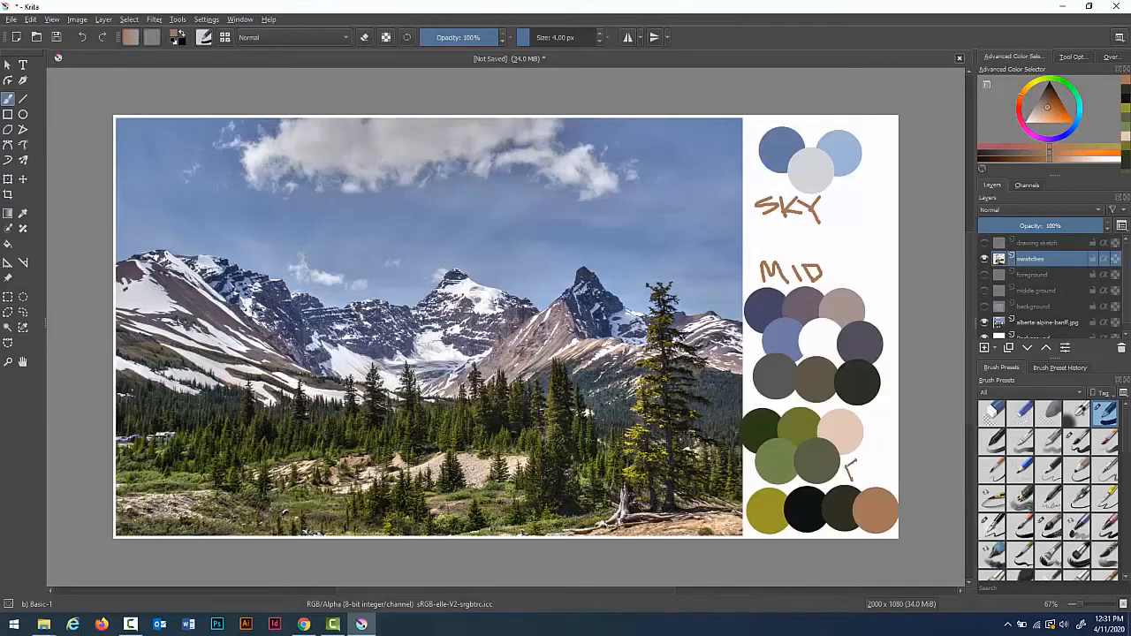
Step: Hand-letter the label FG beside the foreground green swatches
left_click_drag(845, 477, 855, 466)
right_click(850, 470)
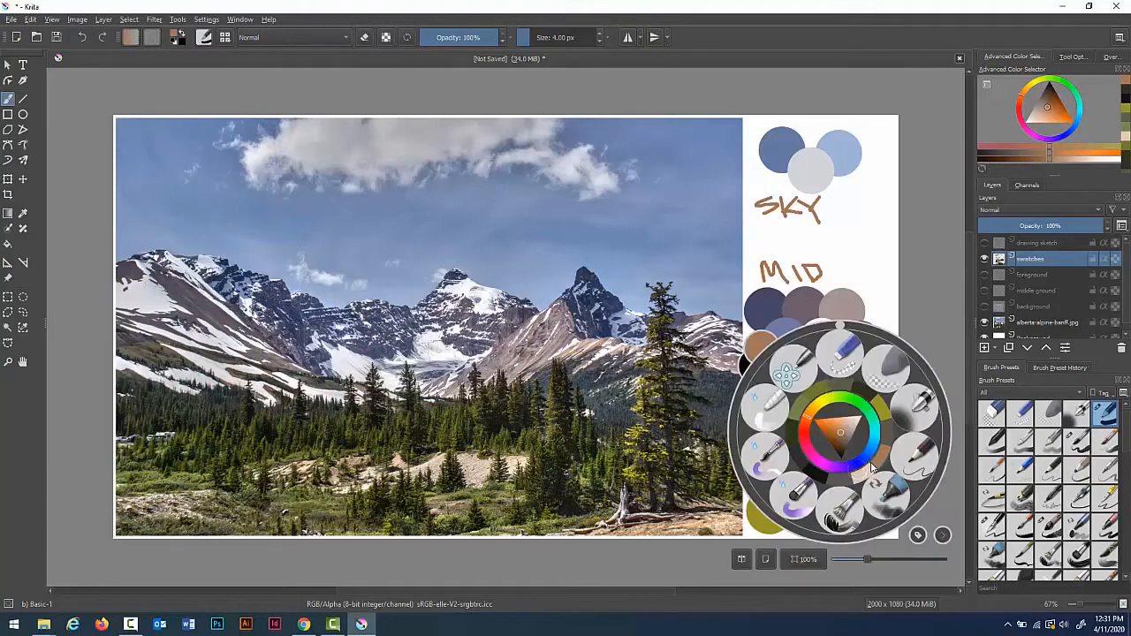
right_click(871, 457)
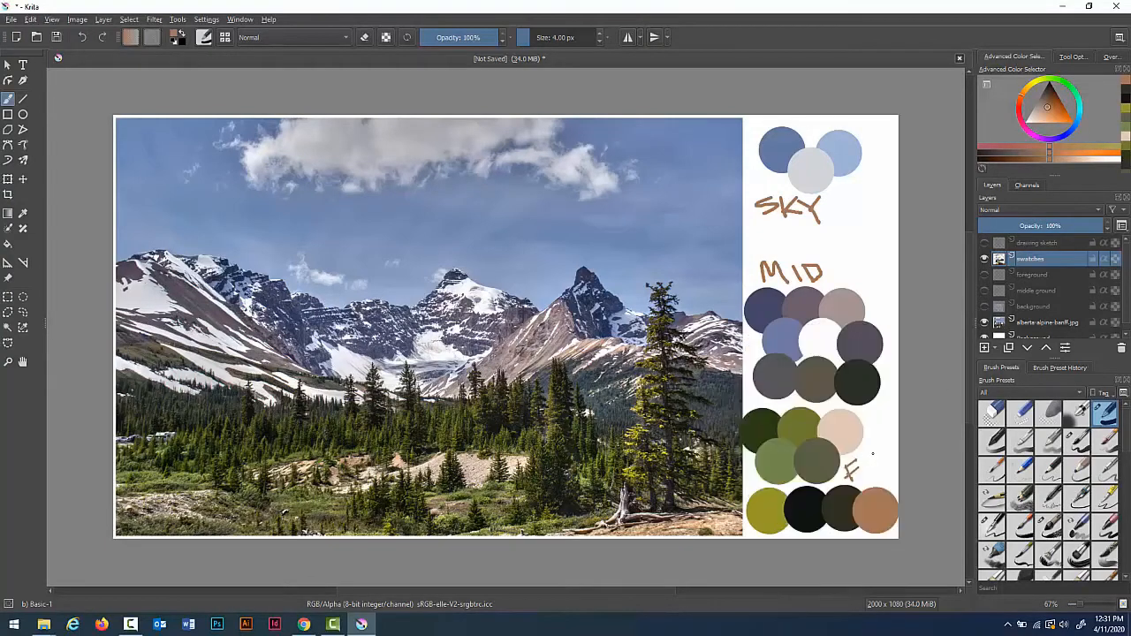
right_click(868, 461)
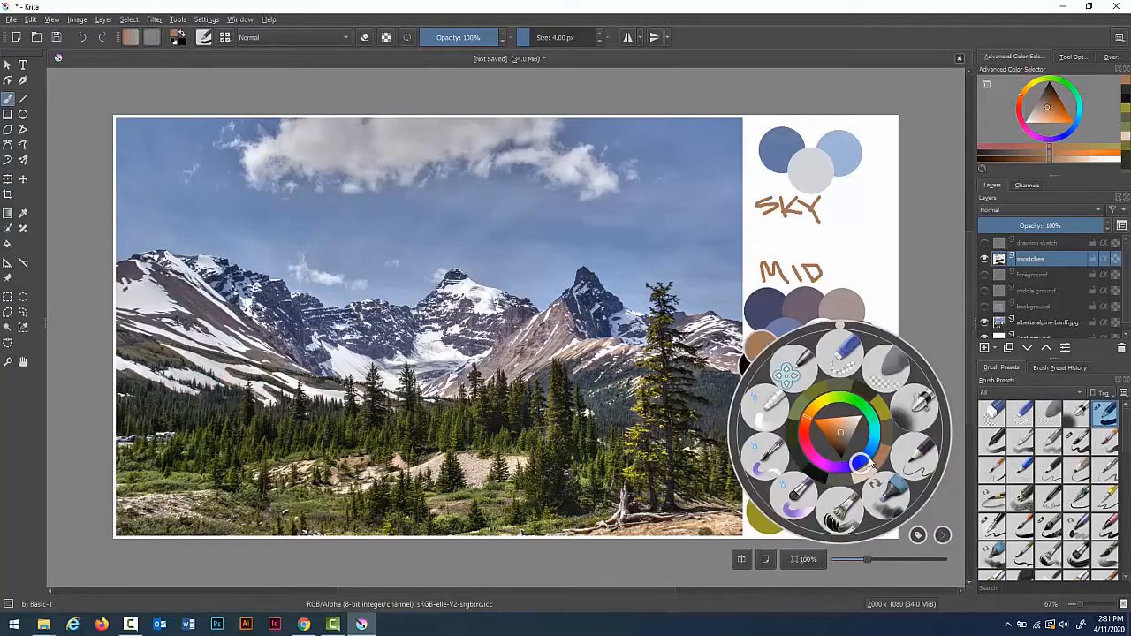
right_click(865, 463)
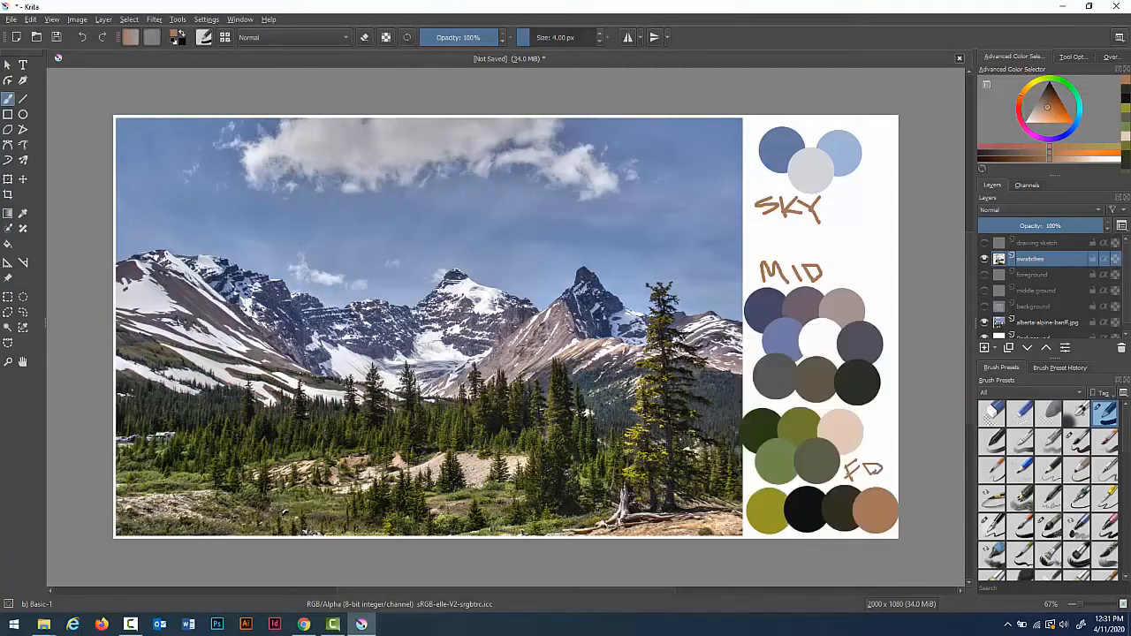
mouse_move(870, 456)
left_mouse_down()
mouse_move(868, 470)
mouse_move(887, 466)
mouse_move(891, 445)
mouse_move(896, 456)
left_mouse_up()
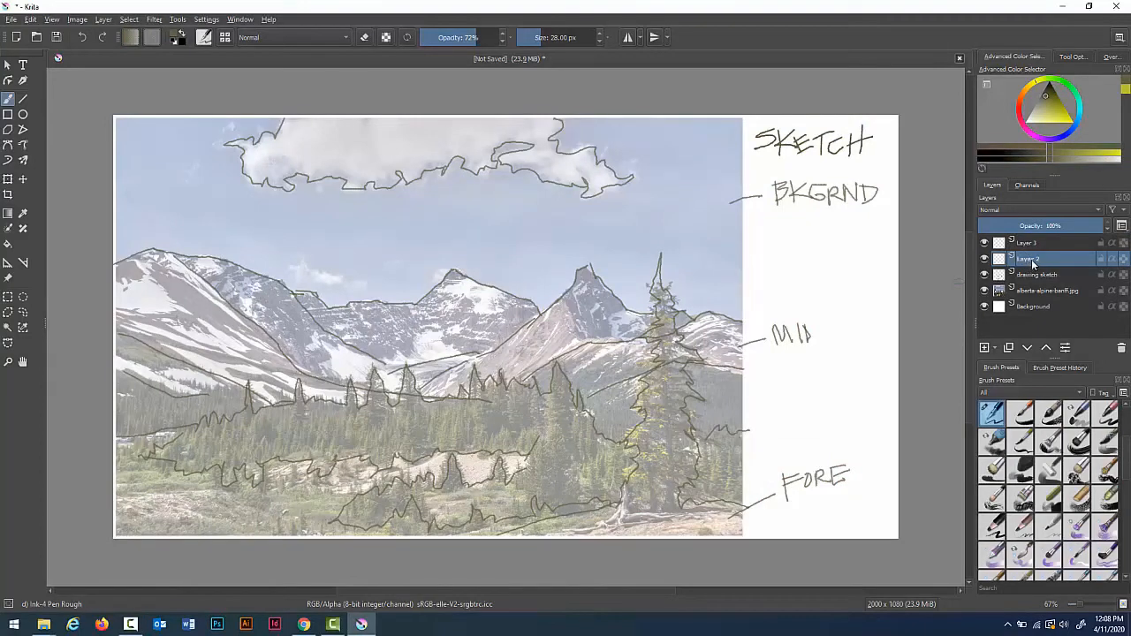
Step: Rename Layer 2 as background
double_click(1028, 260)
mouse_move(1075, 240)
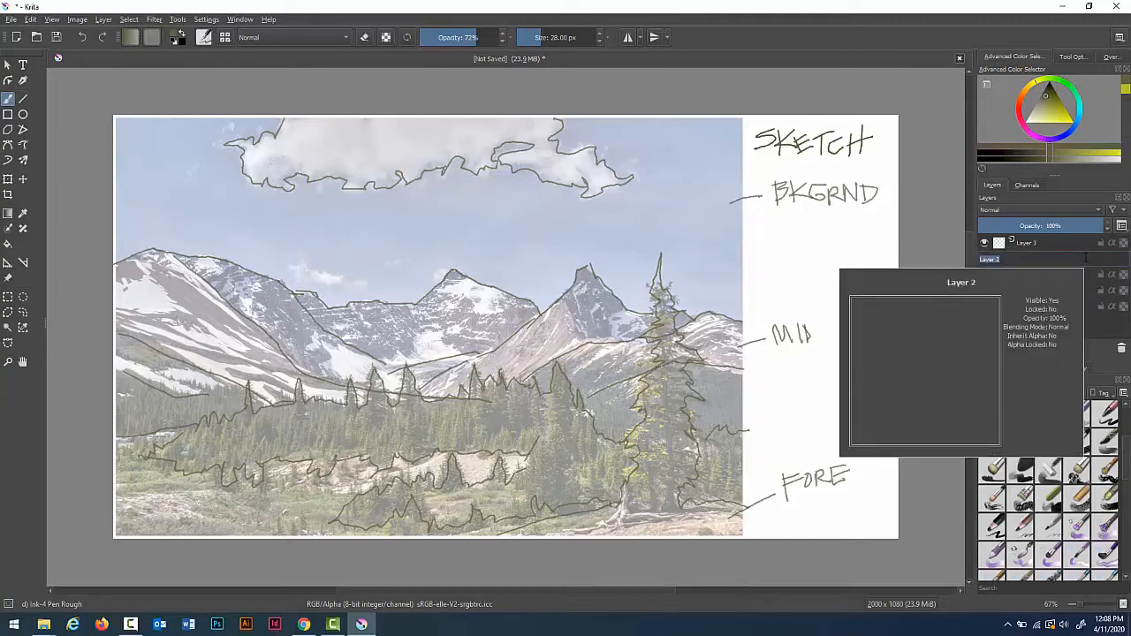
type("back")
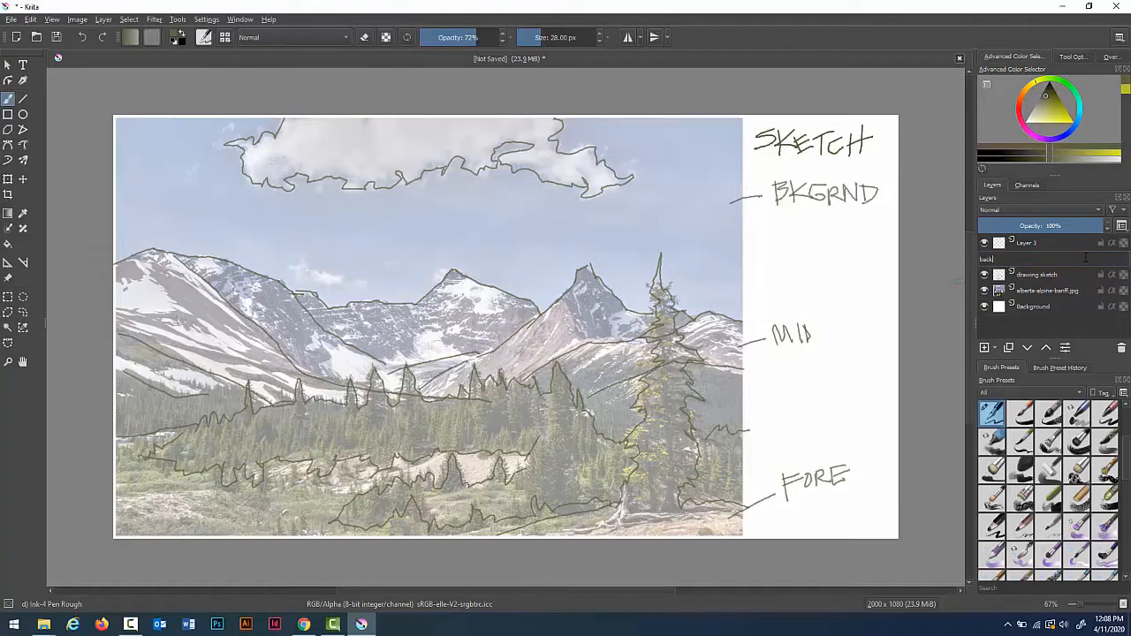
type("ground")
key("Return")
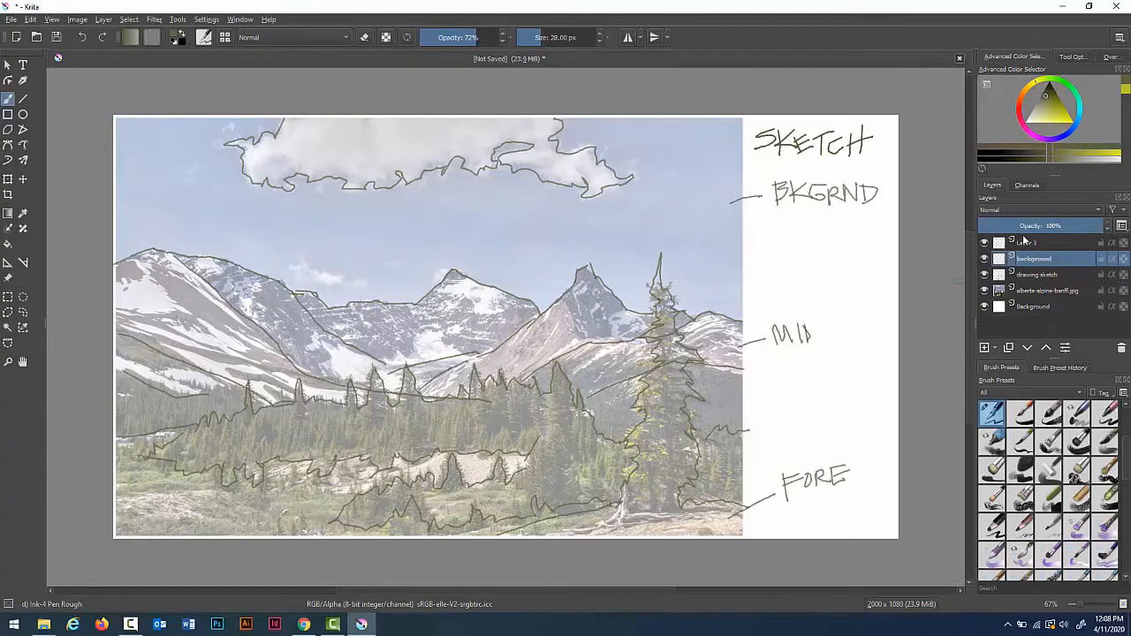
Step: Rename Layer 3 as middle ground
double_click(1025, 244)
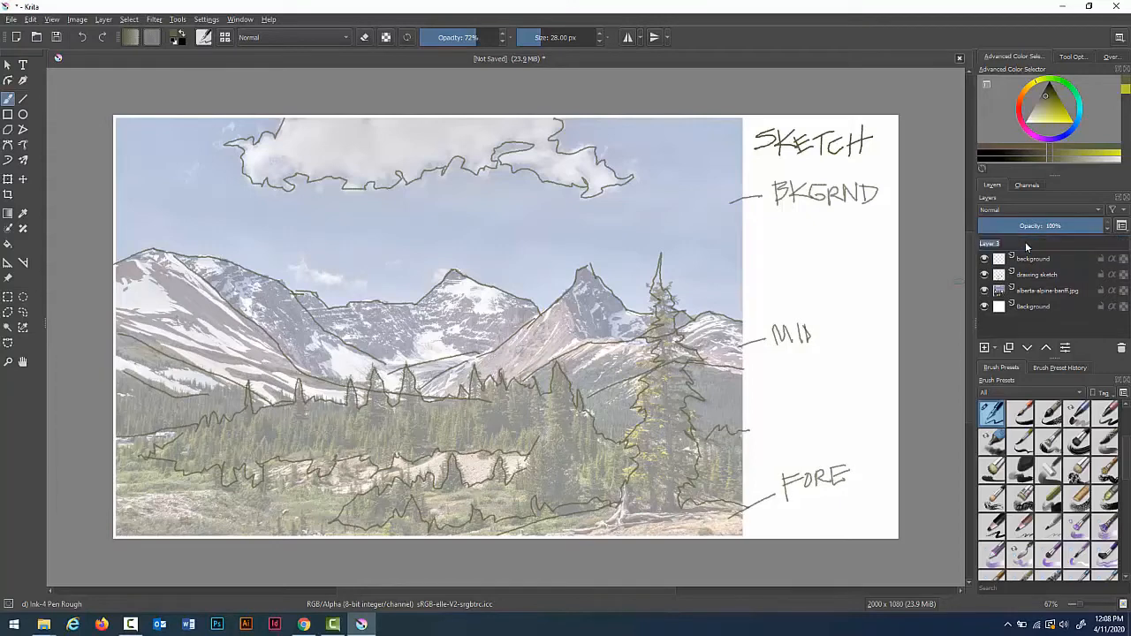
type("middle ground")
key("Return")
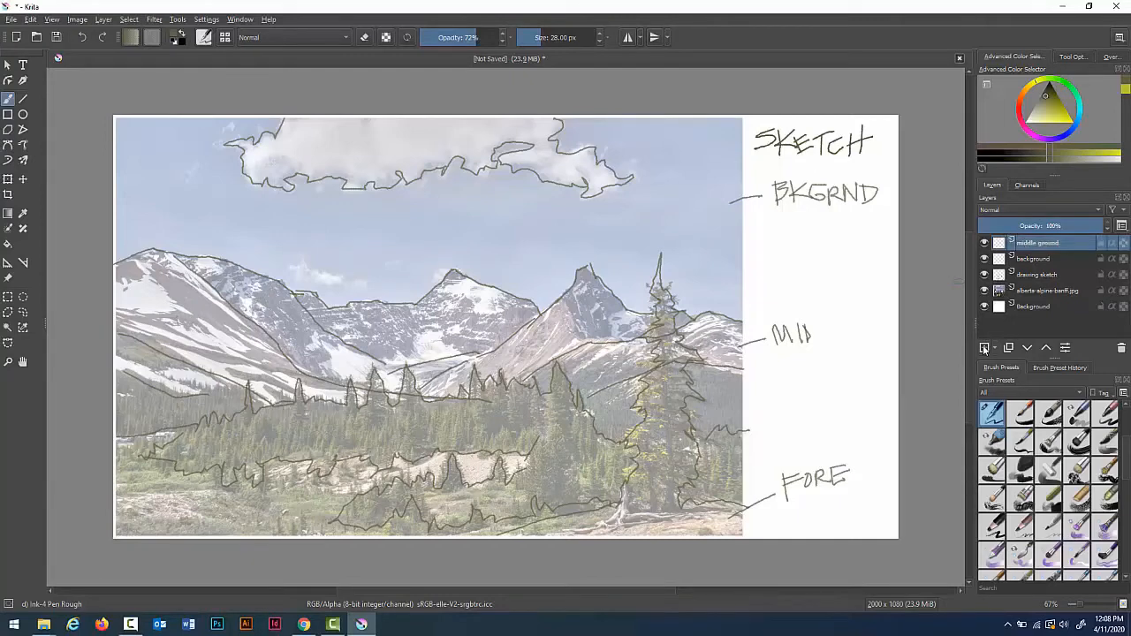
Step: Add a new layer and name it foreground
left_click(984, 348)
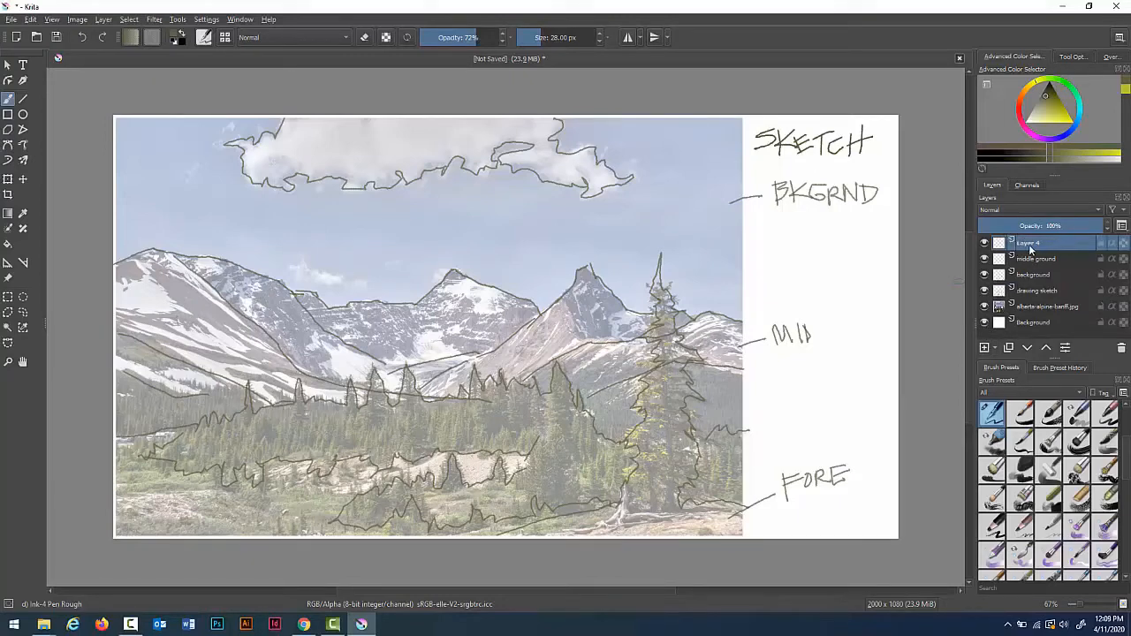
double_click(1028, 243)
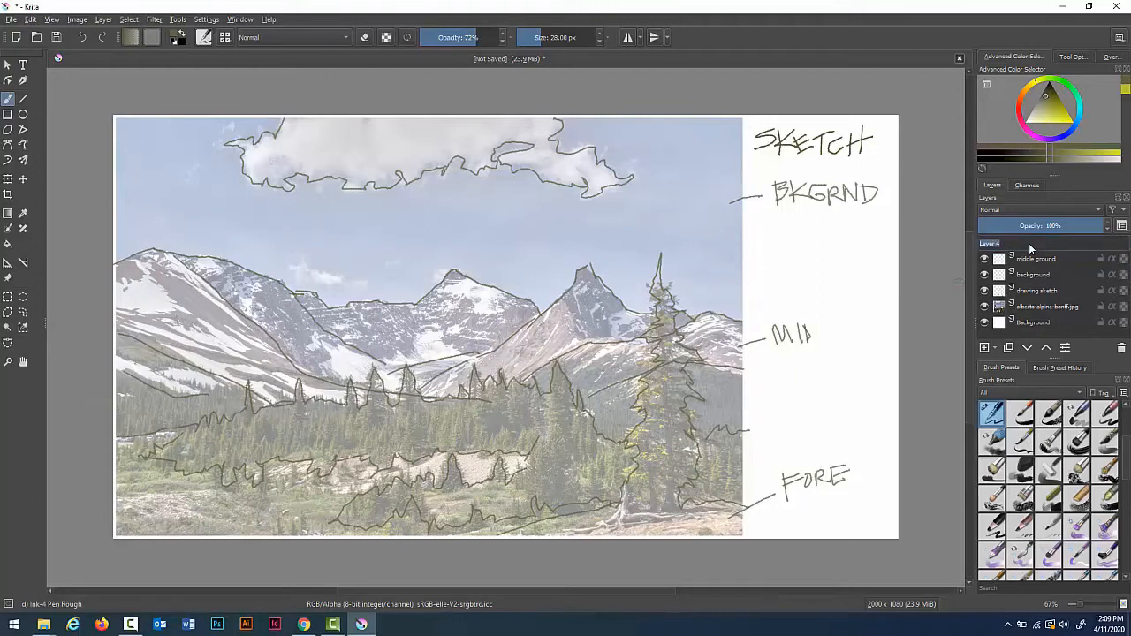
type("foreground")
key("Return")
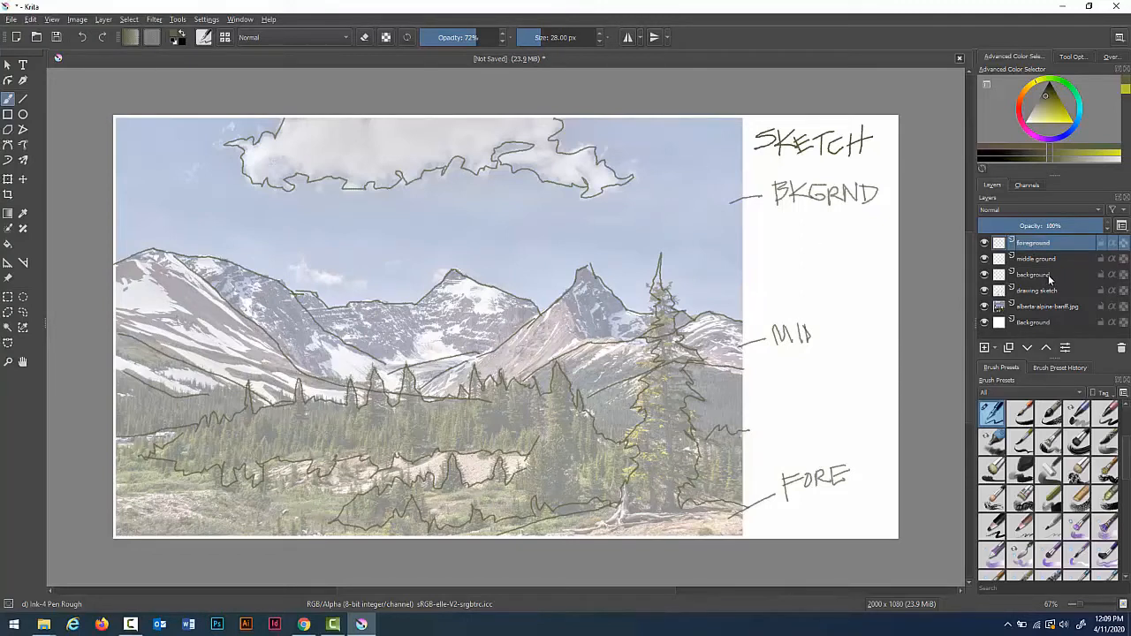
Step: On the background layer, make a freehand selection of the sky area down to the mountain ridge
left_click(1047, 275)
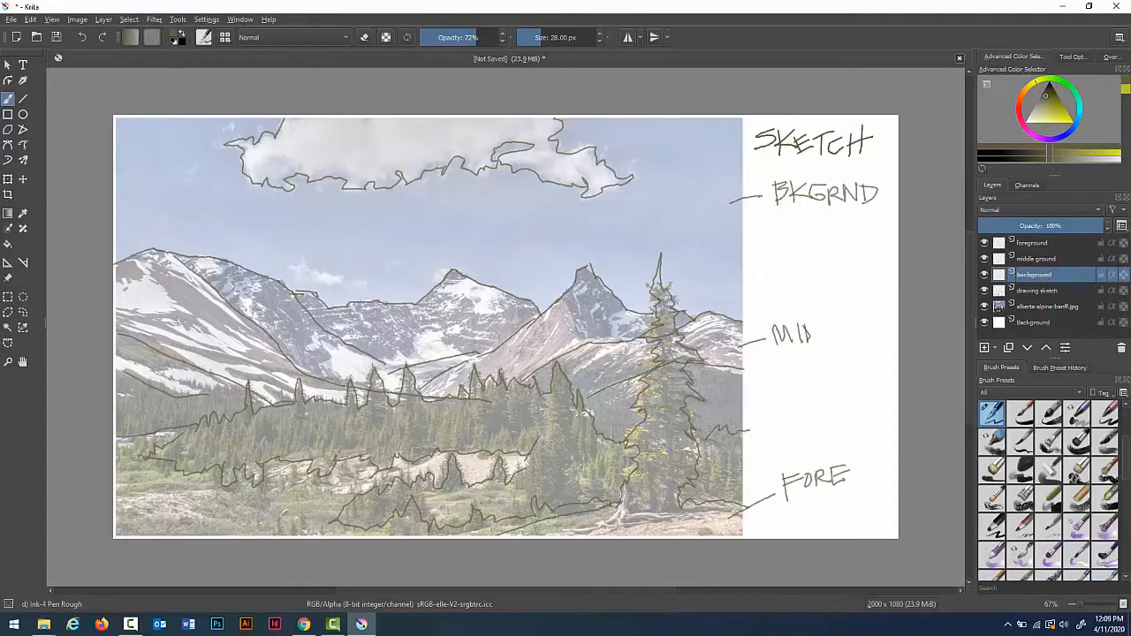
left_click(24, 314)
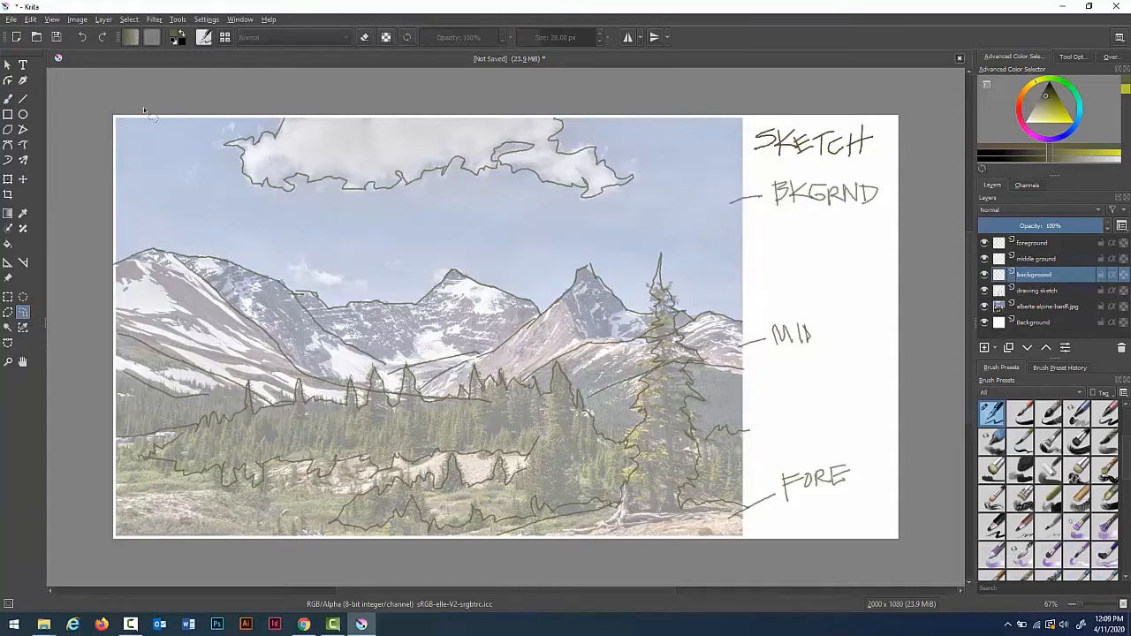
mouse_move(144, 109)
left_mouse_down()
mouse_move(739, 123)
mouse_move(743, 327)
mouse_move(713, 341)
mouse_move(631, 327)
mouse_move(605, 307)
mouse_move(573, 324)
mouse_move(504, 327)
mouse_move(469, 311)
mouse_move(423, 328)
mouse_move(361, 326)
mouse_move(184, 282)
mouse_move(118, 293)
mouse_move(79, 236)
mouse_move(78, 138)
mouse_move(116, 114)
left_mouse_up()
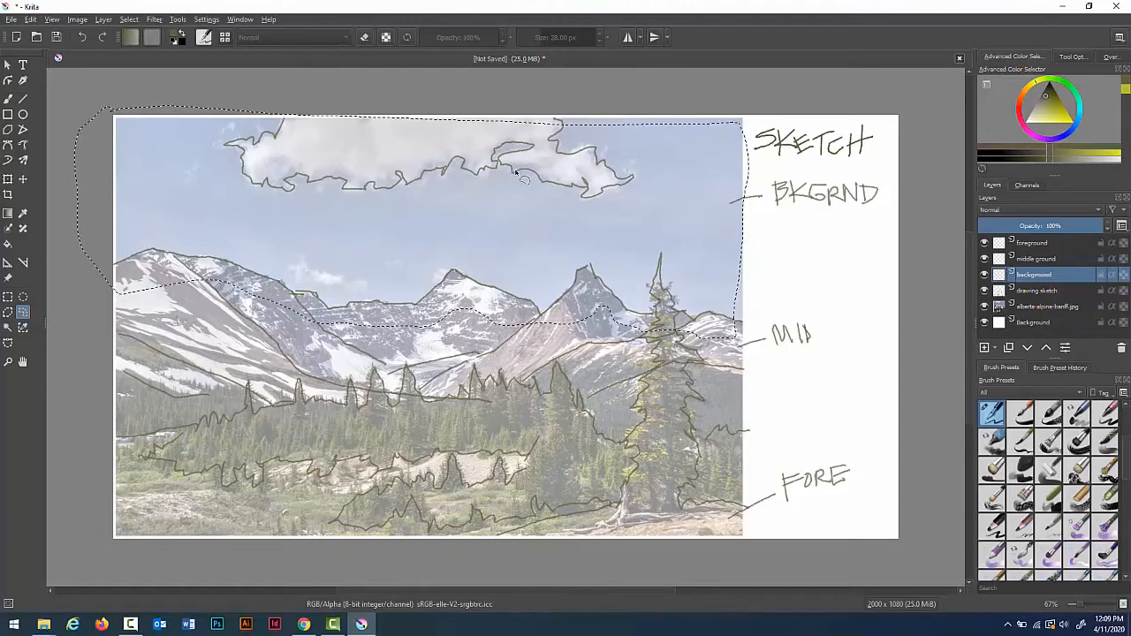
key("shift")
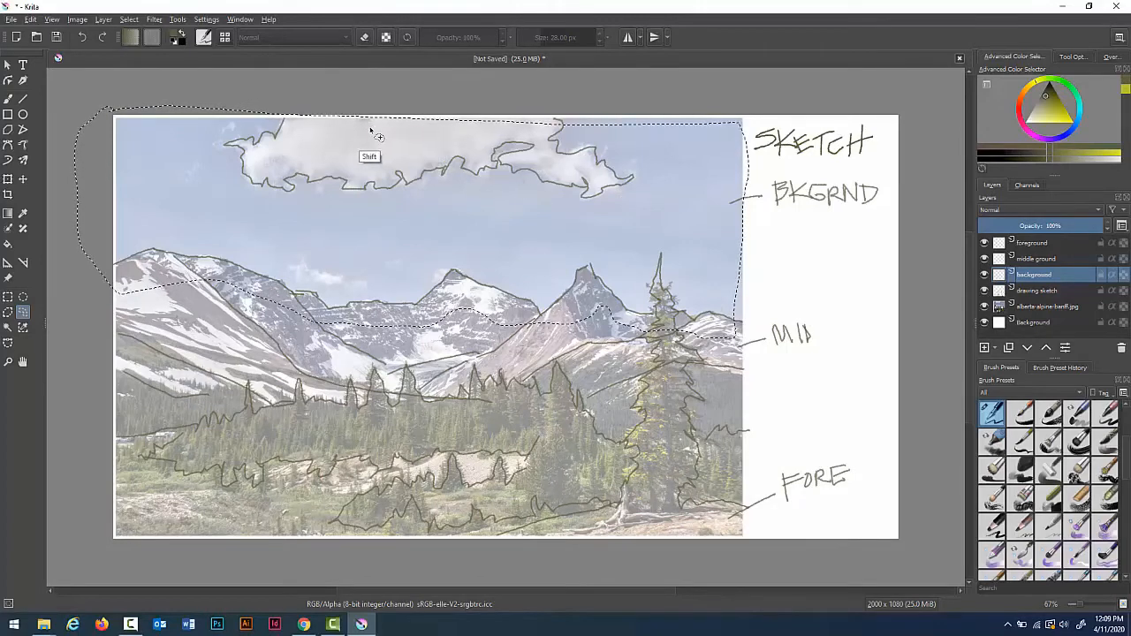
mouse_move(363, 120)
left_mouse_down()
mouse_move(738, 120)
mouse_move(745, 227)
left_mouse_up()
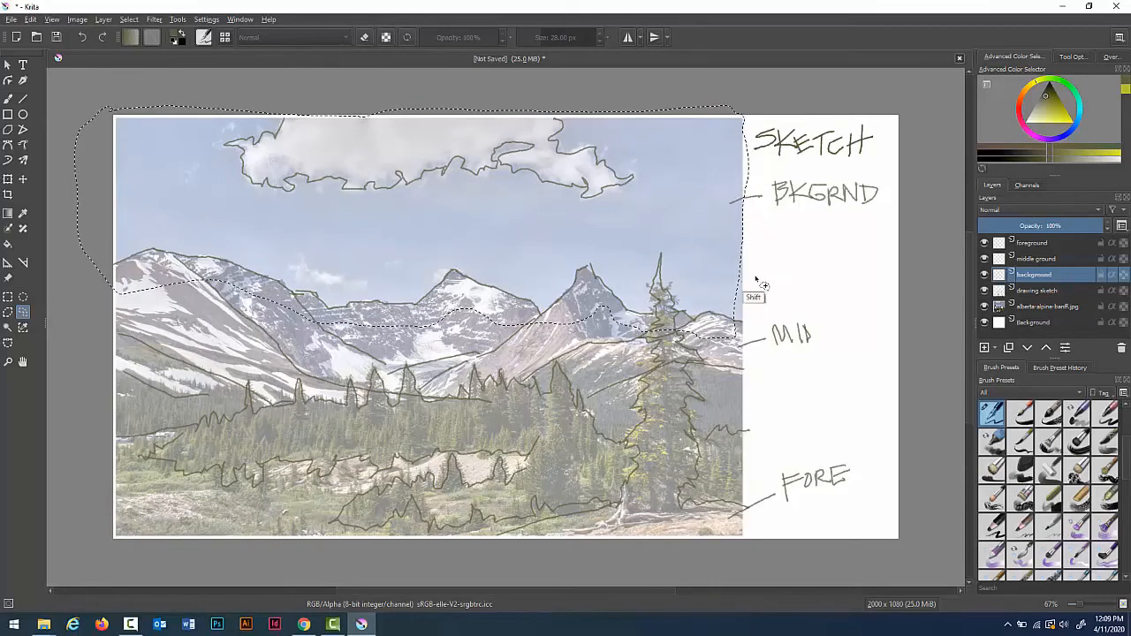
left_click_drag(743, 217, 738, 340)
mouse_move(112, 113)
left_mouse_down()
mouse_move(108, 294)
mouse_move(67, 255)
mouse_move(61, 188)
mouse_move(62, 144)
mouse_move(91, 95)
mouse_move(294, 95)
mouse_move(571, 124)
mouse_move(687, 115)
mouse_move(746, 148)
mouse_move(752, 127)
mouse_move(748, 210)
mouse_move(757, 159)
mouse_move(747, 135)
mouse_move(757, 142)
mouse_move(734, 95)
mouse_move(700, 111)
mouse_move(712, 100)
mouse_move(673, 95)
mouse_move(648, 116)
mouse_move(762, 108)
mouse_move(698, 93)
left_mouse_up()
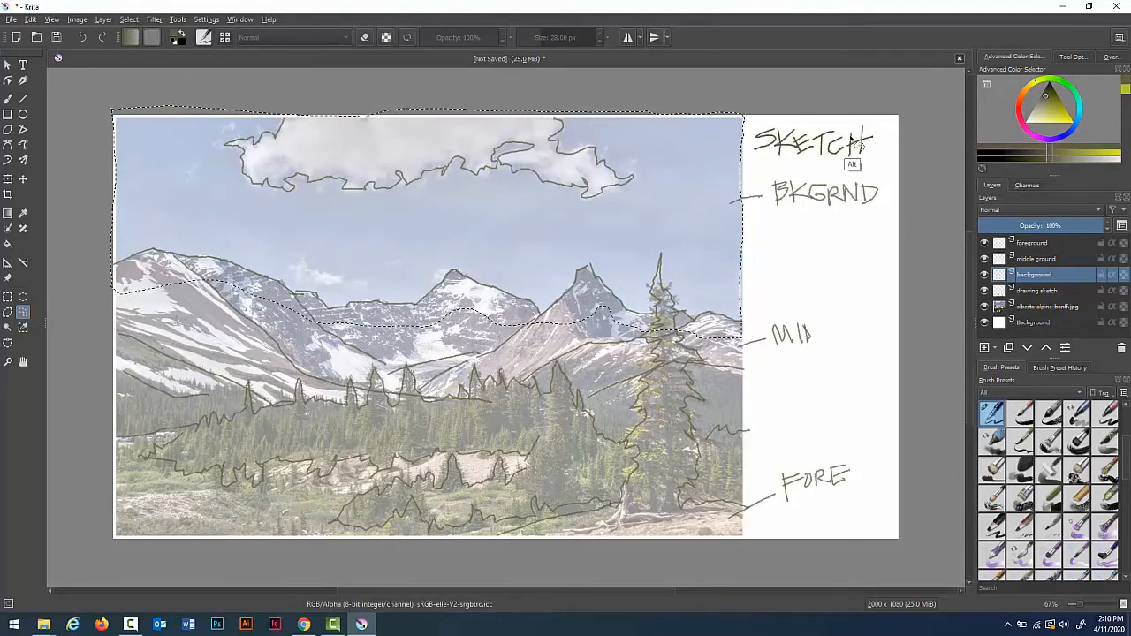
mouse_move(402, 94)
left_mouse_down()
mouse_move(415, 88)
mouse_move(366, 108)
mouse_move(540, 113)
left_mouse_up()
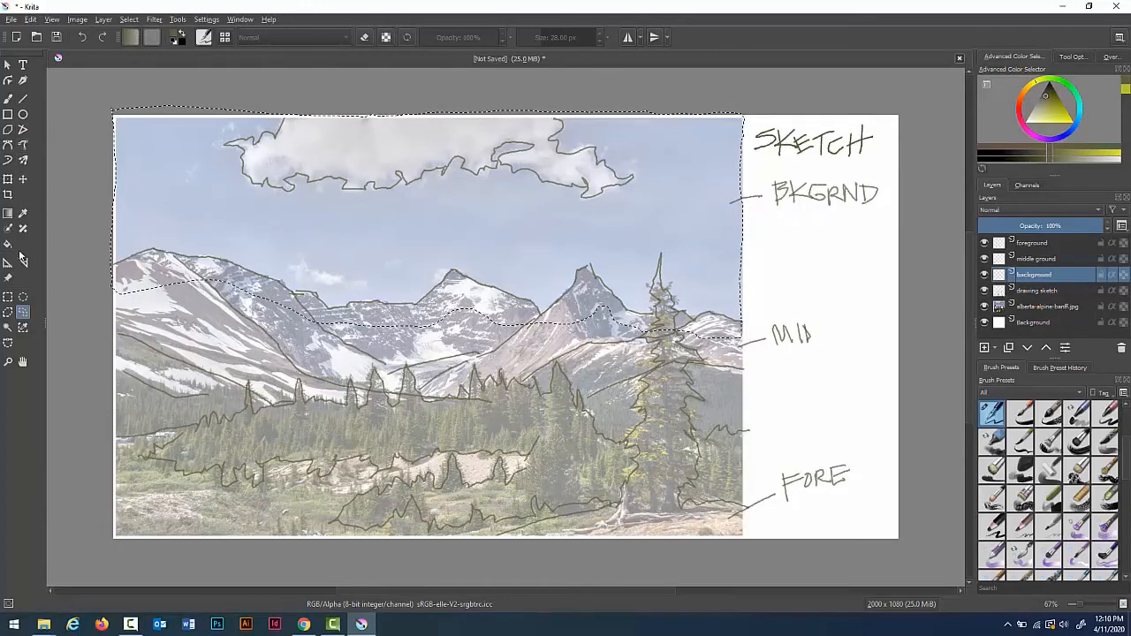
Step: Sample the sky blue from the photo and lighten it slightly in the colour selector
left_click(24, 214)
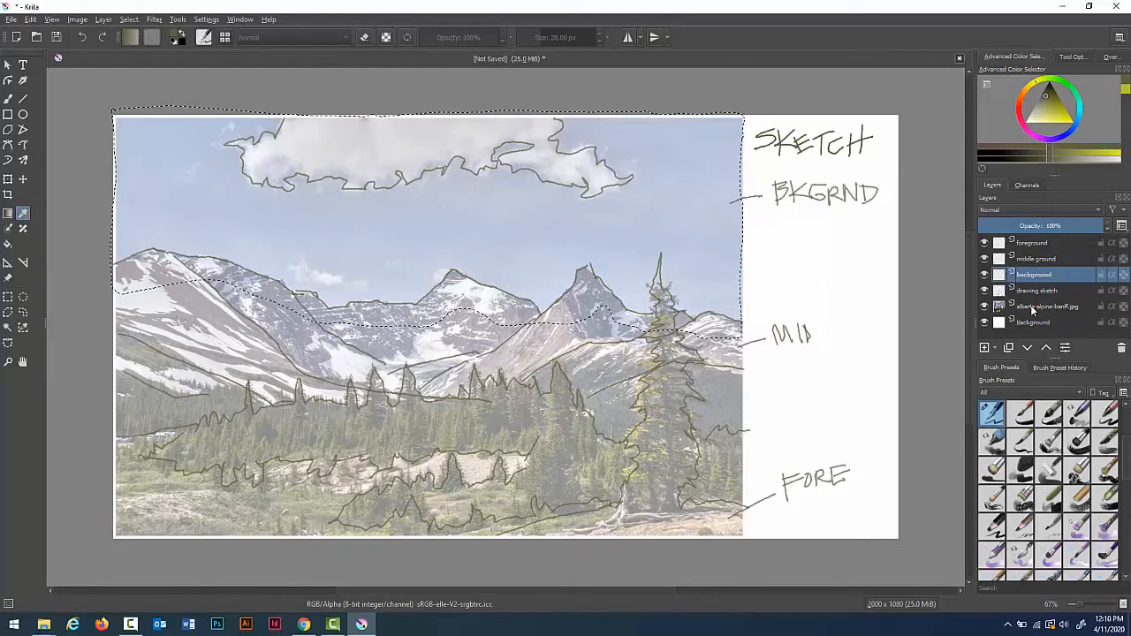
left_click(579, 213)
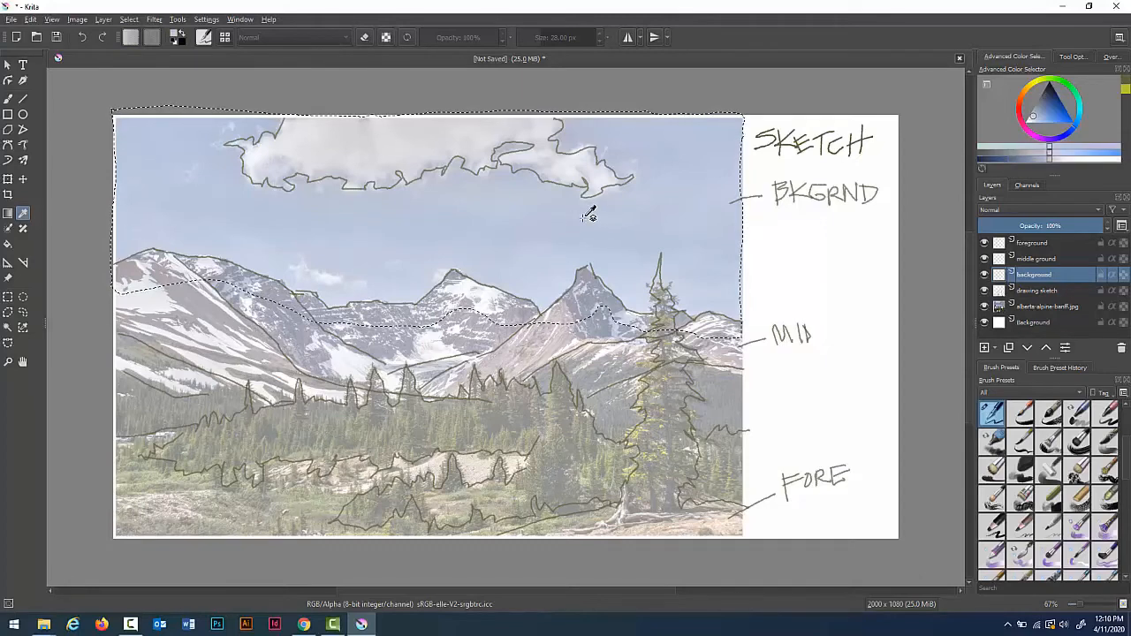
left_click(1039, 114)
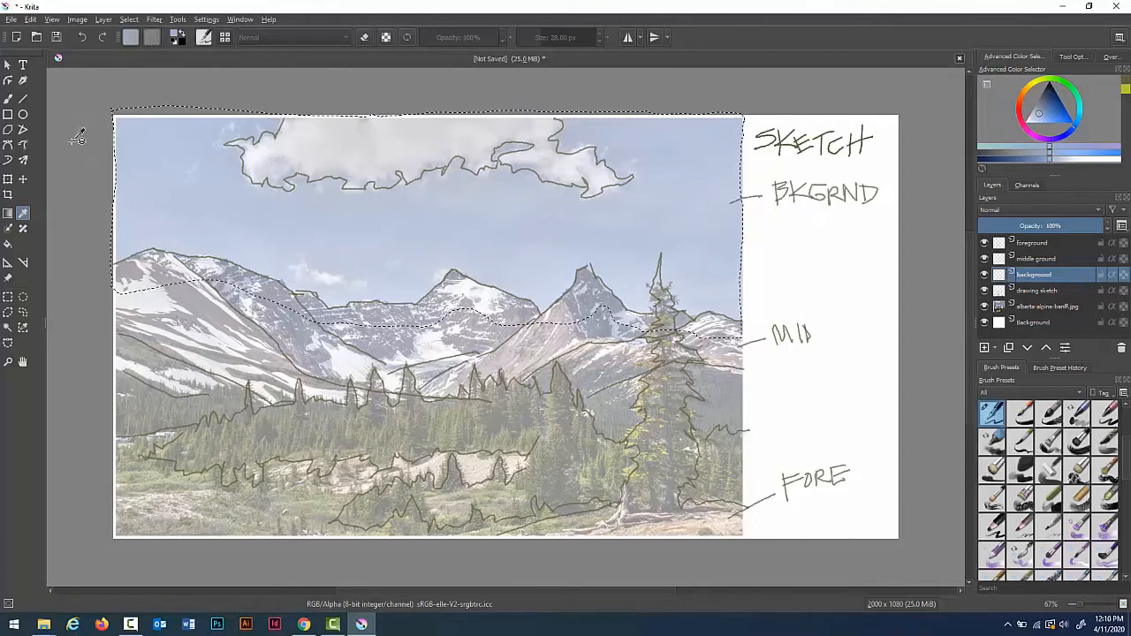
Step: Choose the Ink-8 Sumi-e brush at 110 px and paint the selected sky area solid blue
left_click(9, 99)
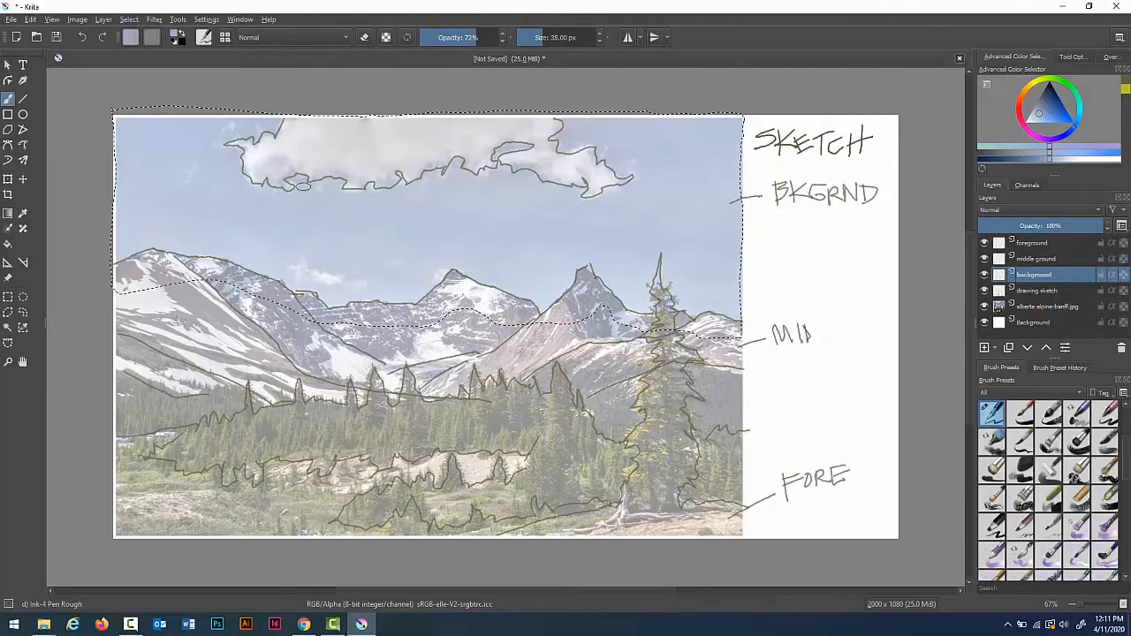
key("bracketright")
key("bracketright")
key("bracketright")
key("bracketright")
key("bracketright")
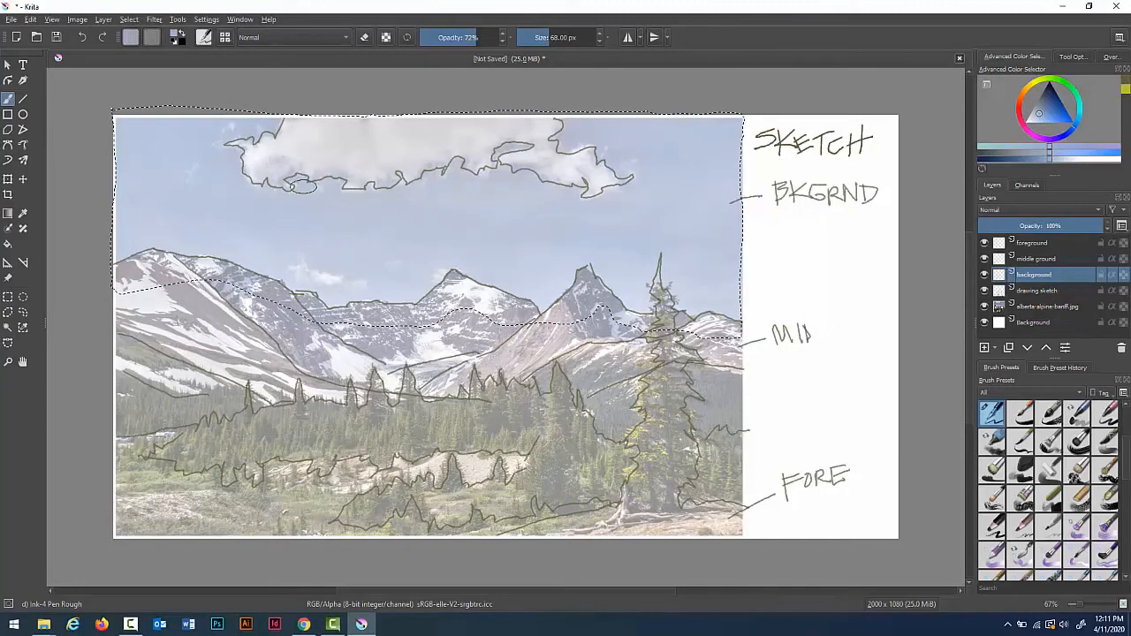
left_click(1049, 417)
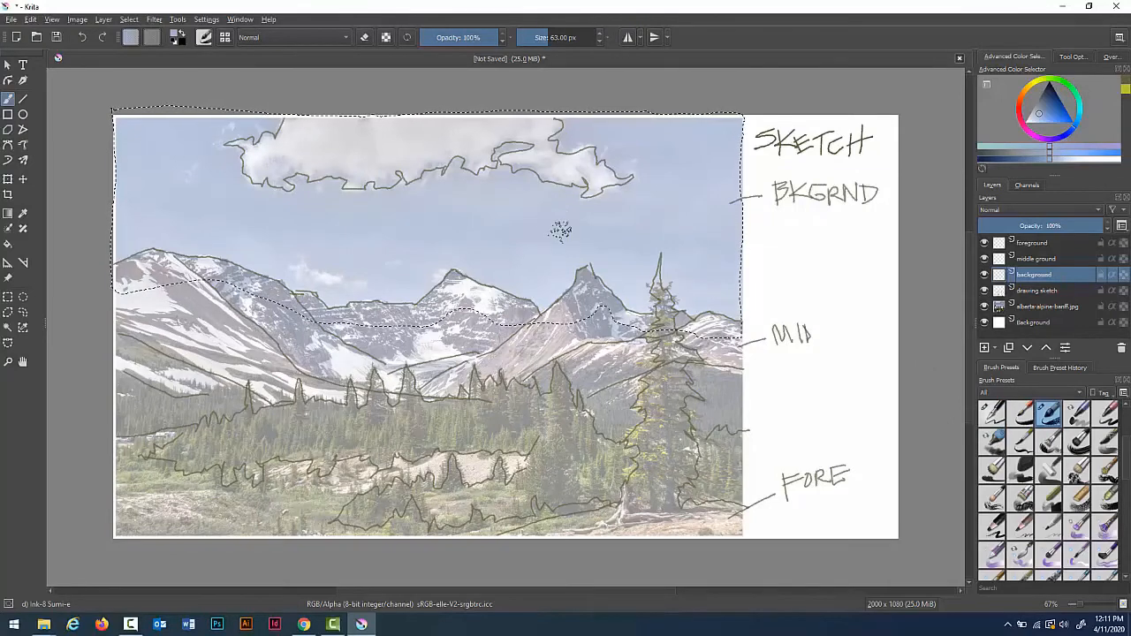
key("bracketright")
key("bracketright")
key("bracketright")
key("bracketright")
key("bracketright")
key("bracketright")
key("bracketright")
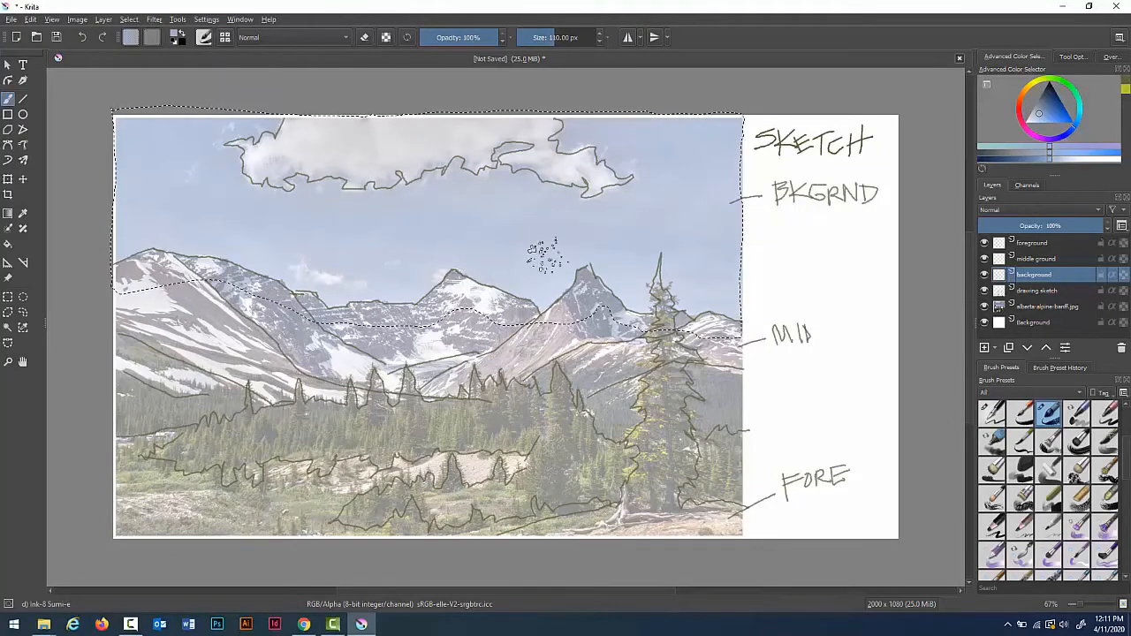
mouse_move(541, 336)
left_mouse_down()
mouse_move(811, 273)
mouse_move(556, 363)
mouse_move(724, 325)
mouse_move(843, 276)
mouse_move(515, 292)
left_mouse_up()
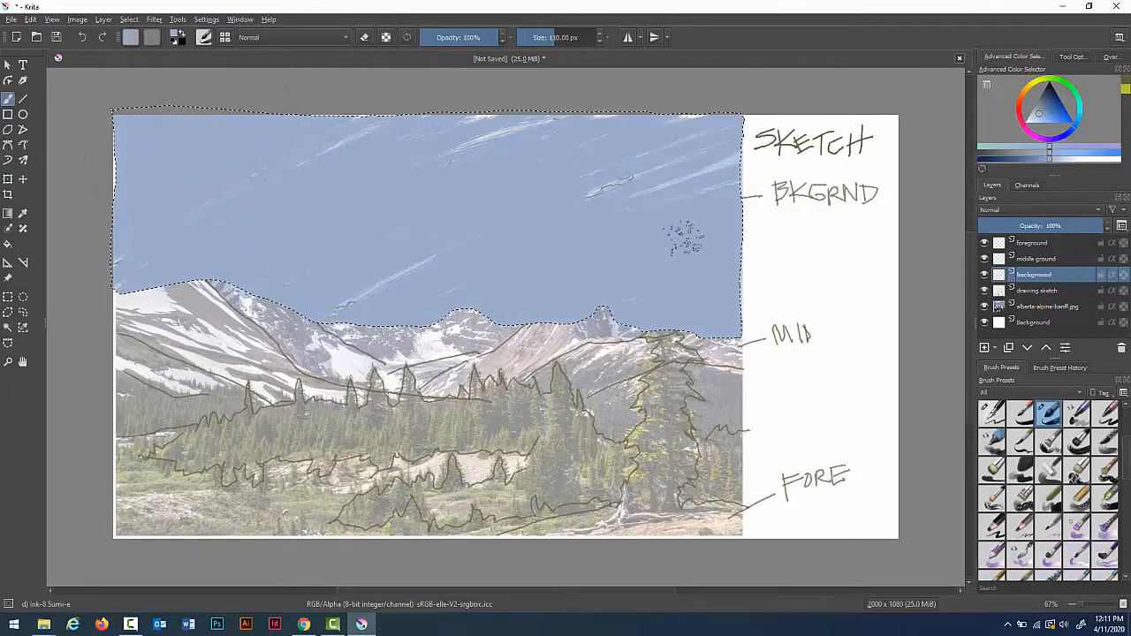
left_click_drag(661, 188, 576, 196)
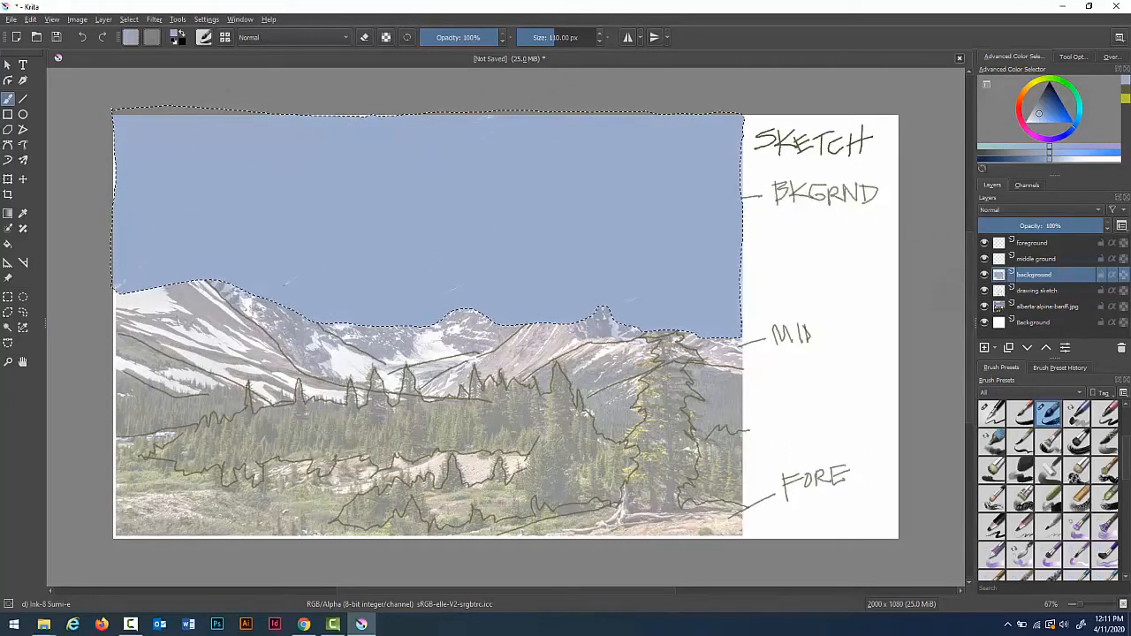
Step: Move the drawing sketch layer to the top of the layer stack
left_click(1039, 290)
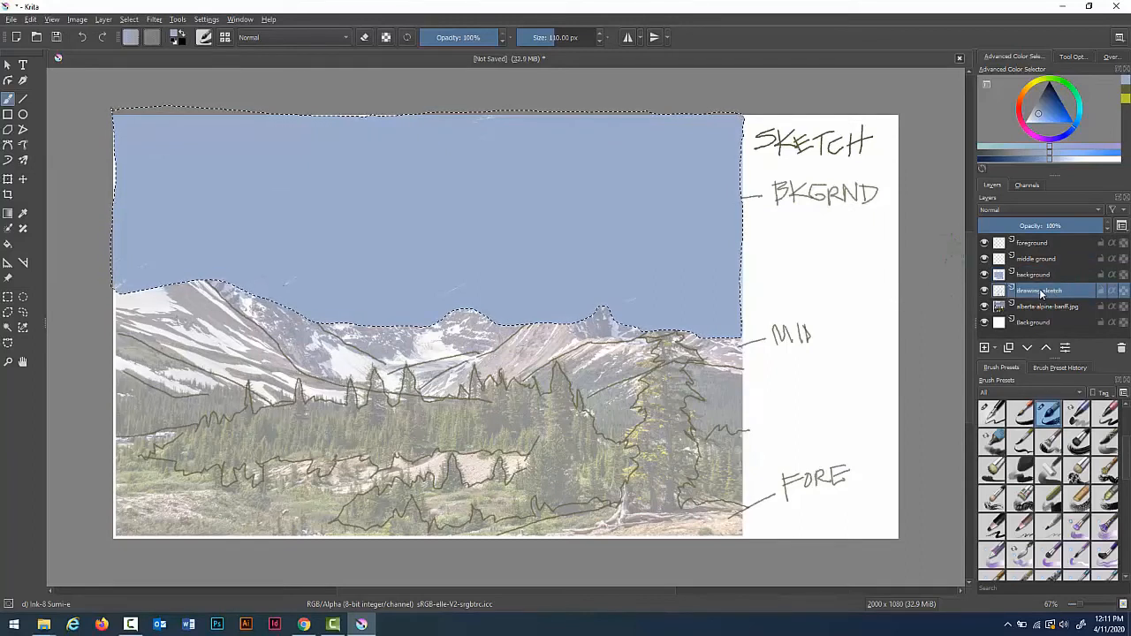
mouse_move(1039, 288)
left_mouse_down()
mouse_move(1046, 240)
mouse_move(1035, 259)
left_mouse_up()
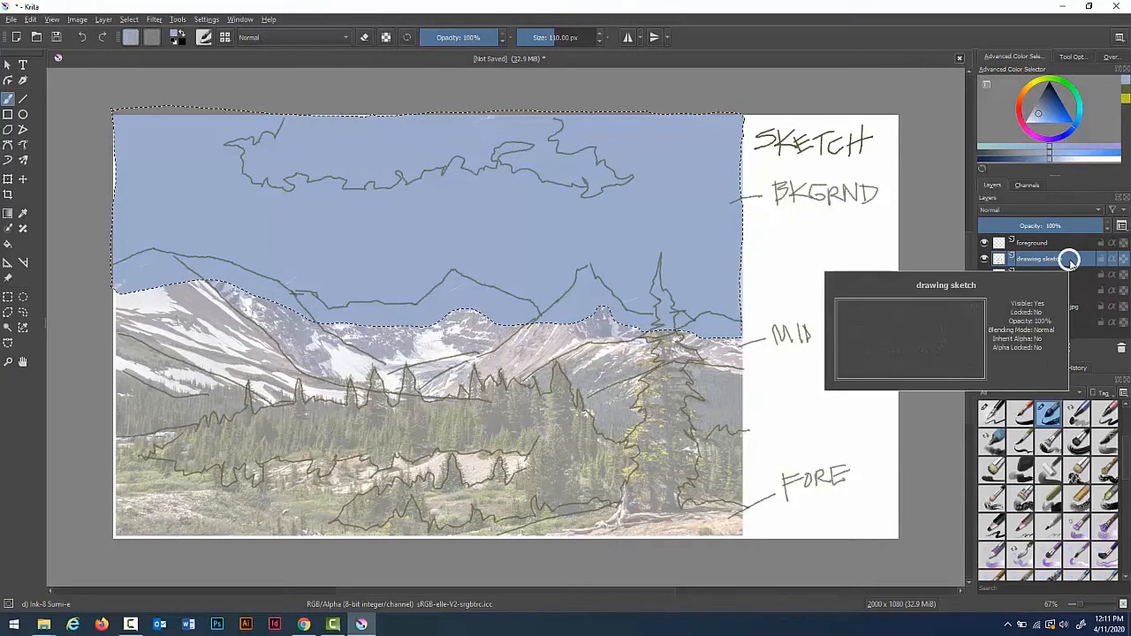
left_click_drag(1069, 258, 1072, 242)
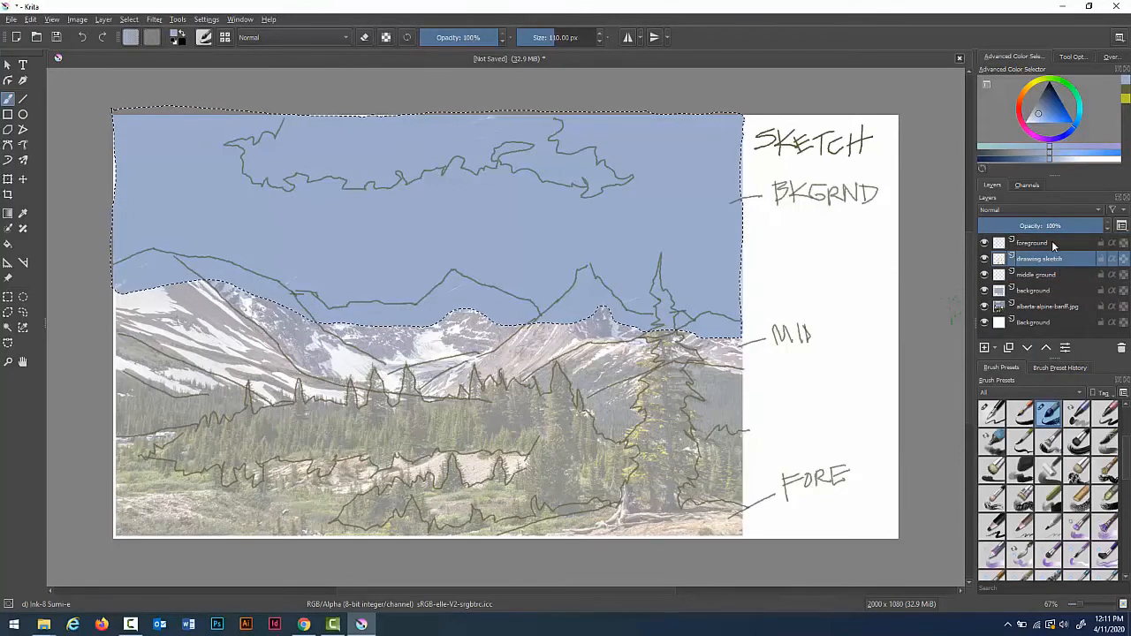
mouse_move(1051, 241)
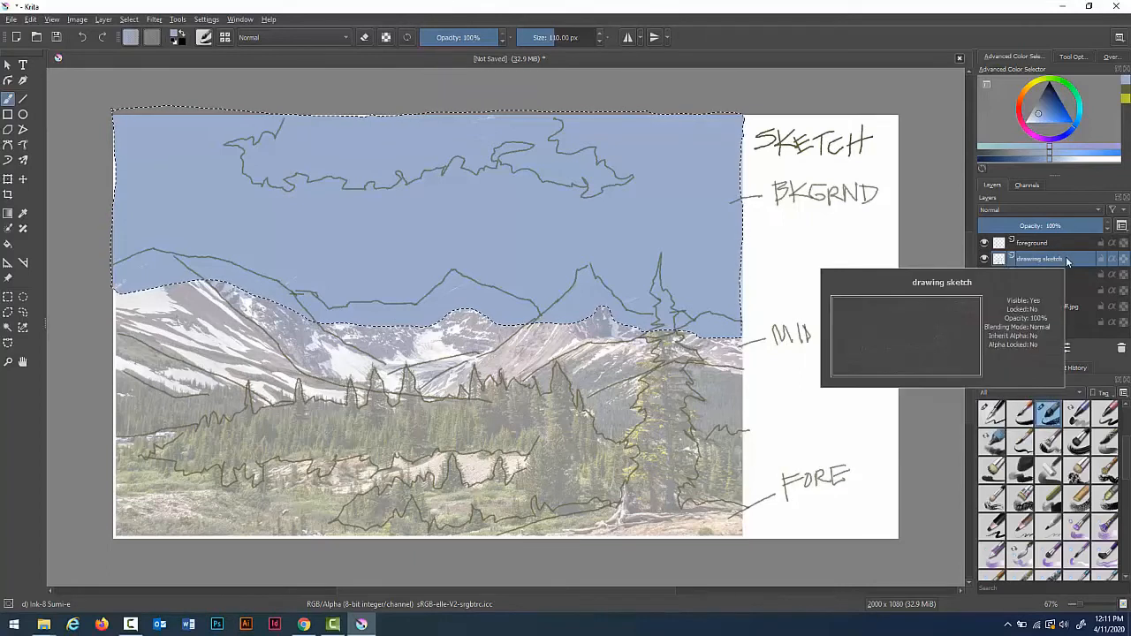
mouse_move(1065, 247)
left_mouse_down()
mouse_move(1058, 227)
mouse_move(1050, 236)
left_mouse_up()
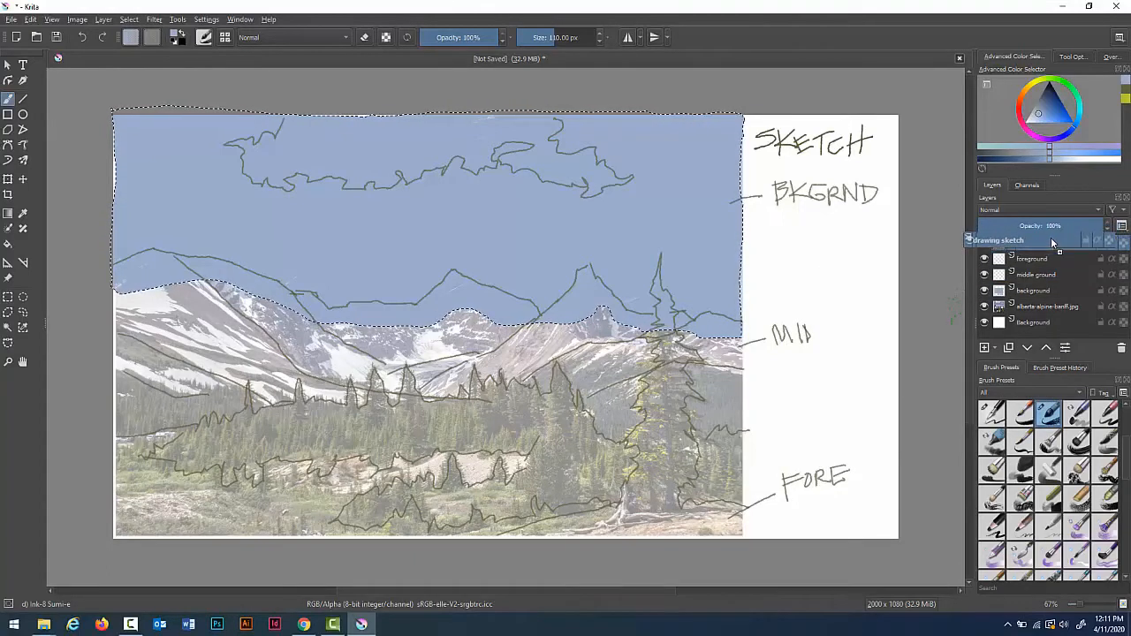
mouse_move(1088, 304)
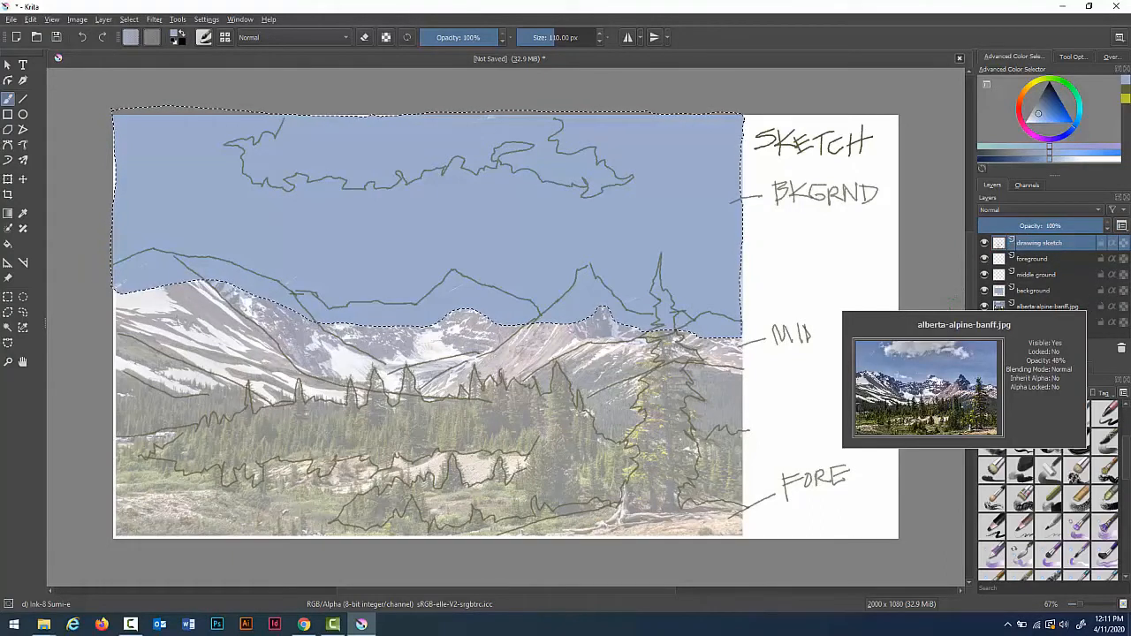
Step: On the background layer, make a freehand selection around the cloud shape near the top of the sky
left_click(1048, 291)
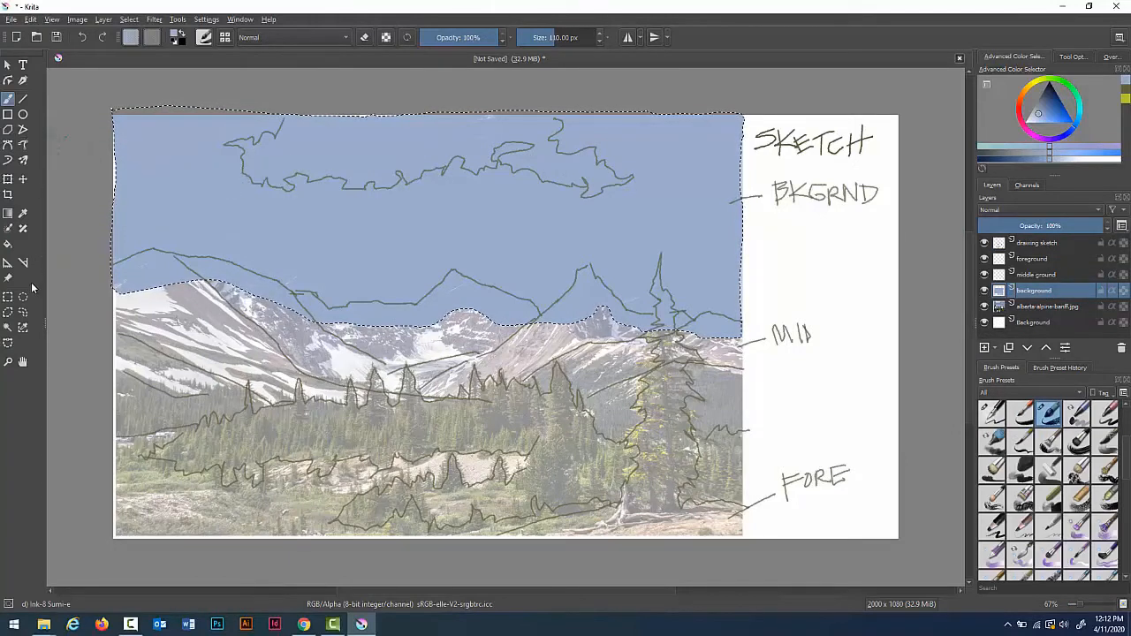
left_click(24, 314)
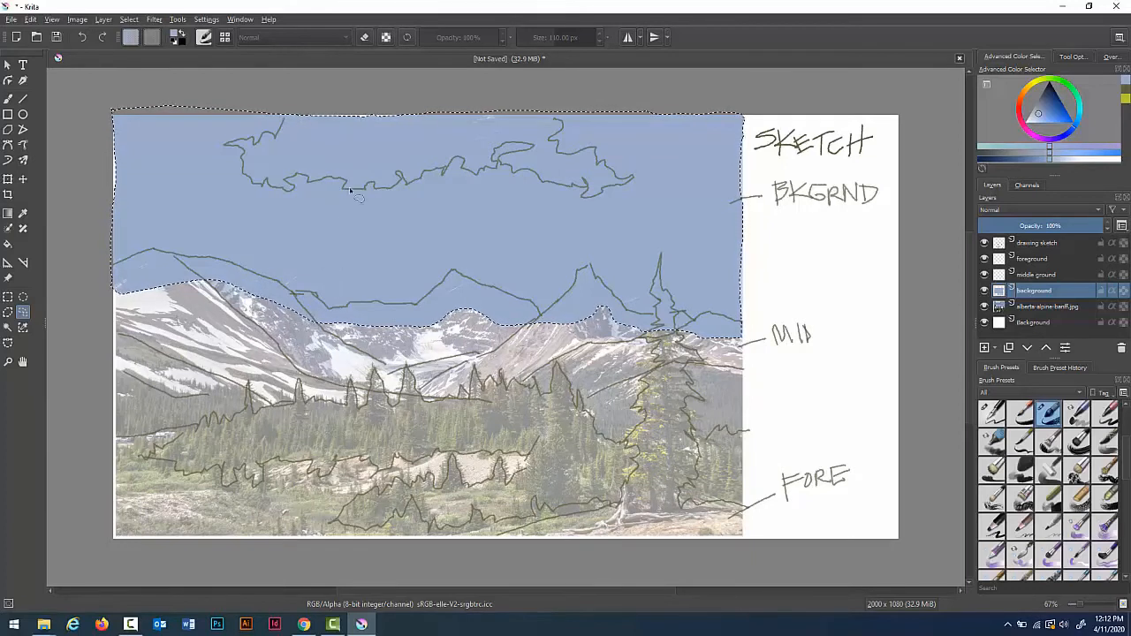
mouse_move(316, 369)
left_mouse_down()
mouse_move(285, 375)
mouse_move(346, 417)
mouse_move(382, 371)
left_mouse_up()
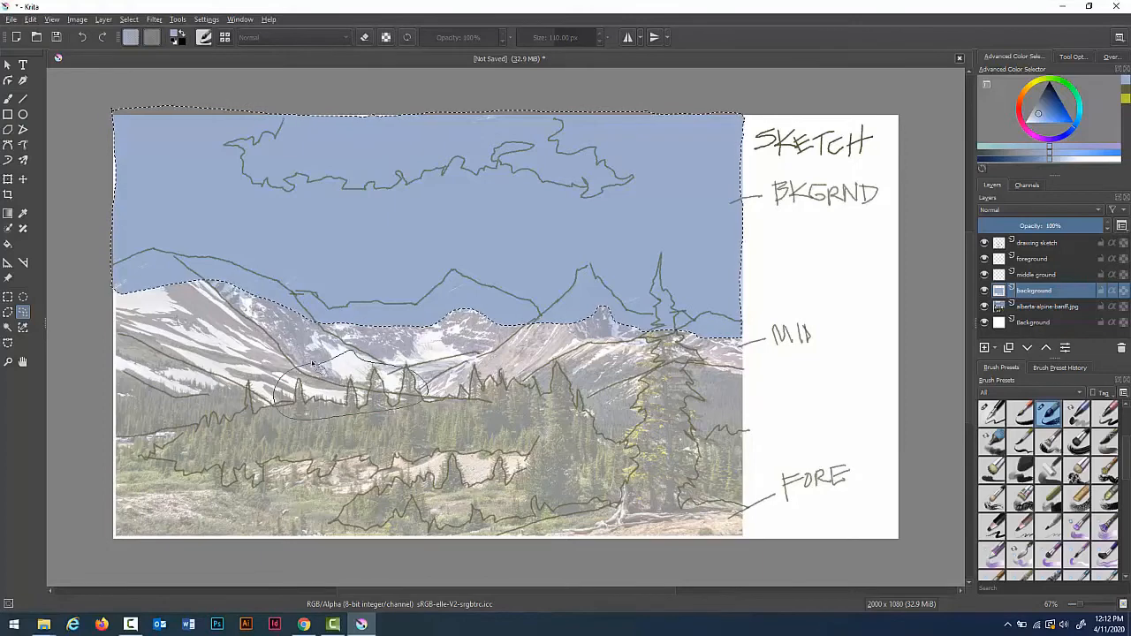
left_click_drag(311, 362, 314, 364)
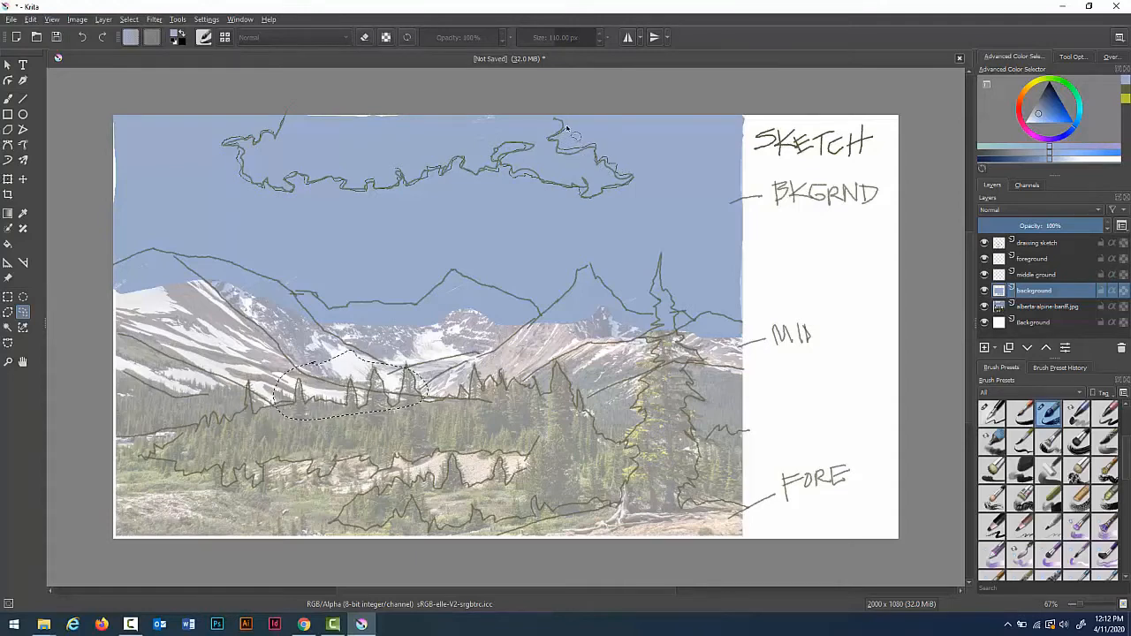
mouse_move(446, 108)
left_mouse_down()
mouse_move(433, 94)
mouse_move(492, 92)
left_mouse_up()
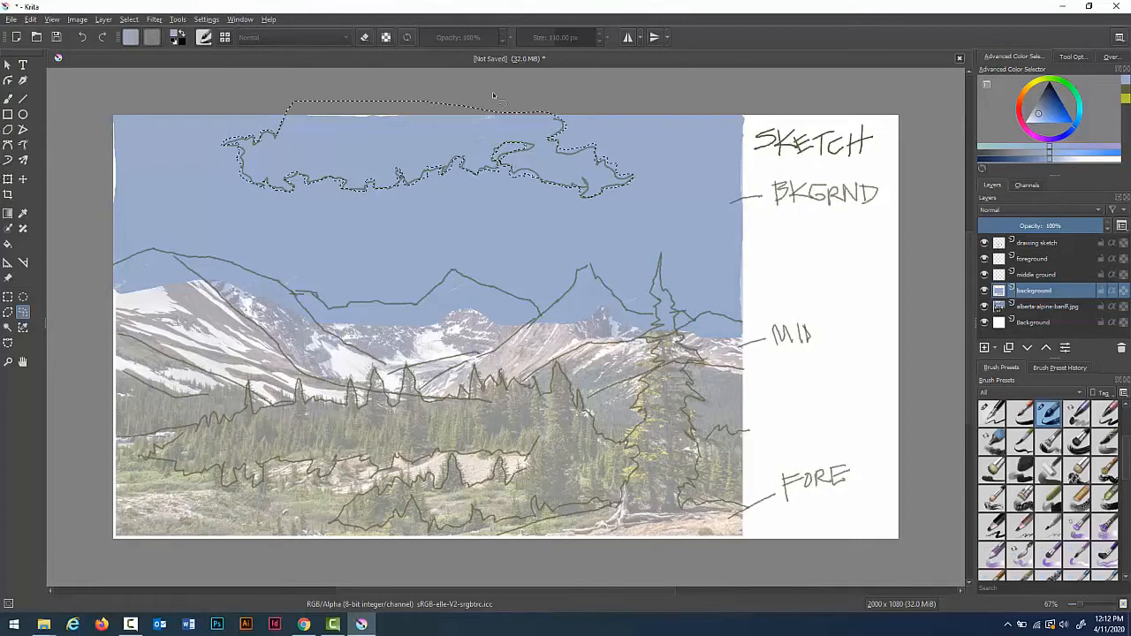
Step: Pick a pale blue and paint the cloud selection with the brush
left_click(1035, 119)
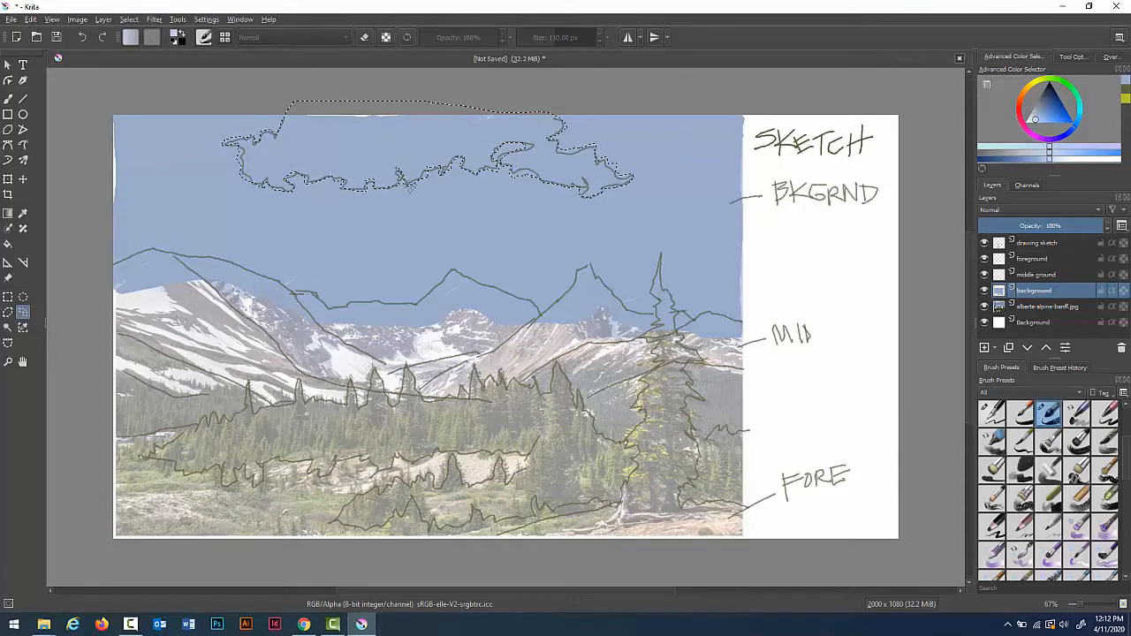
key("b")
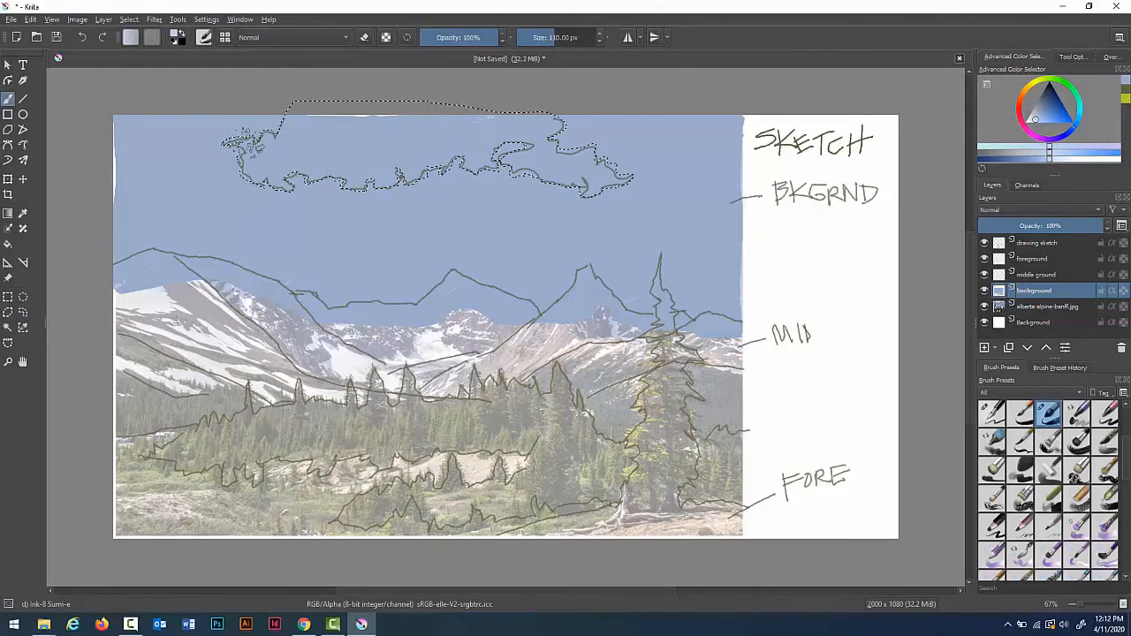
mouse_move(247, 152)
left_mouse_down()
mouse_move(371, 112)
mouse_move(333, 155)
mouse_move(508, 152)
mouse_move(442, 166)
mouse_move(556, 128)
mouse_move(533, 205)
mouse_move(610, 166)
left_mouse_up()
mouse_move(531, 123)
left_mouse_down()
mouse_move(437, 134)
mouse_move(389, 161)
mouse_move(434, 185)
mouse_move(521, 146)
mouse_move(444, 134)
left_mouse_up()
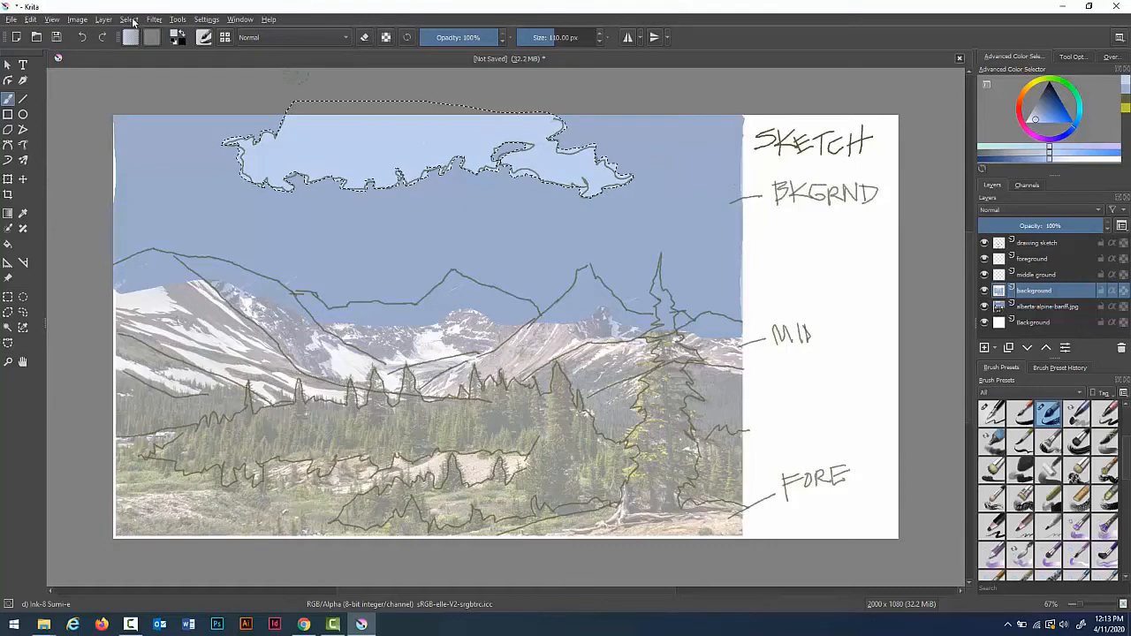
Step: Deselect everything and hide the drawing sketch layer
left_click(129, 20)
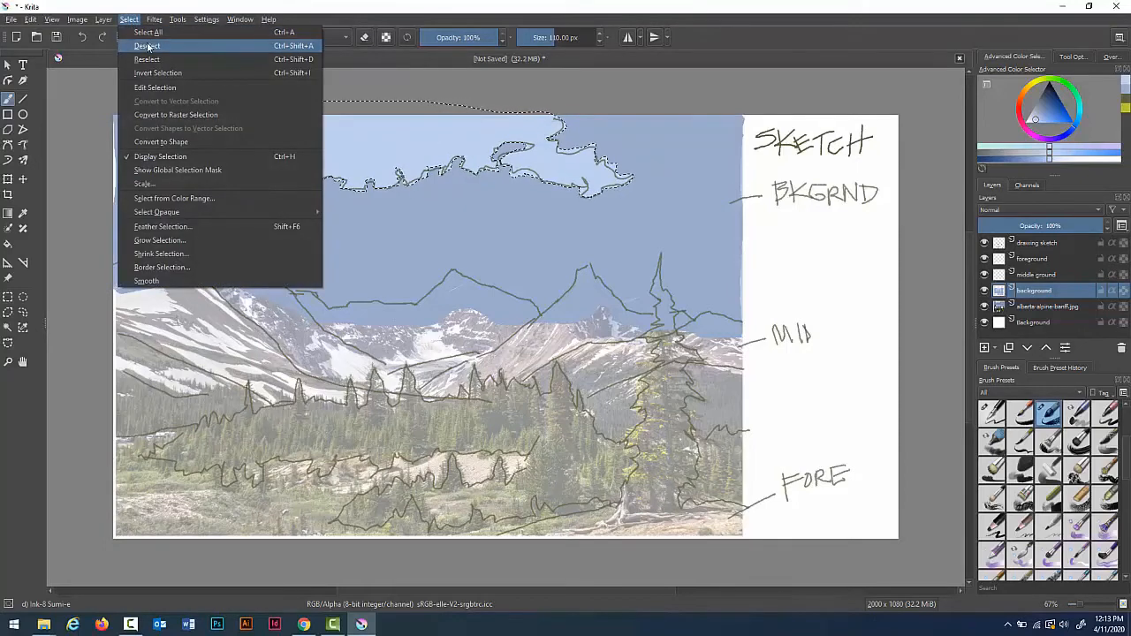
left_click(148, 46)
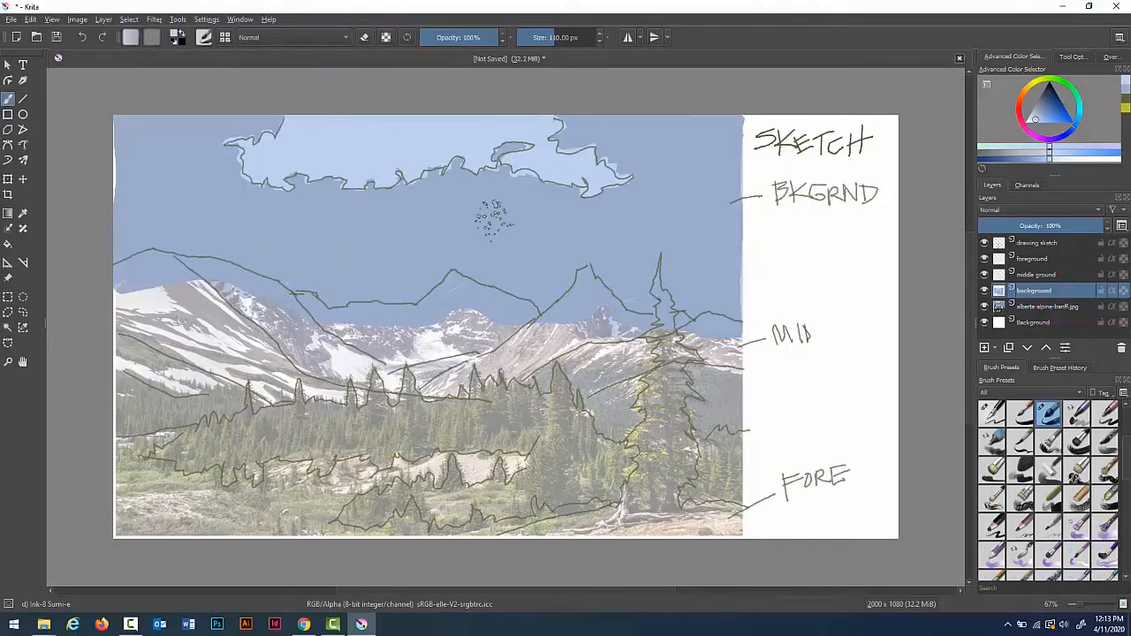
left_click(984, 243)
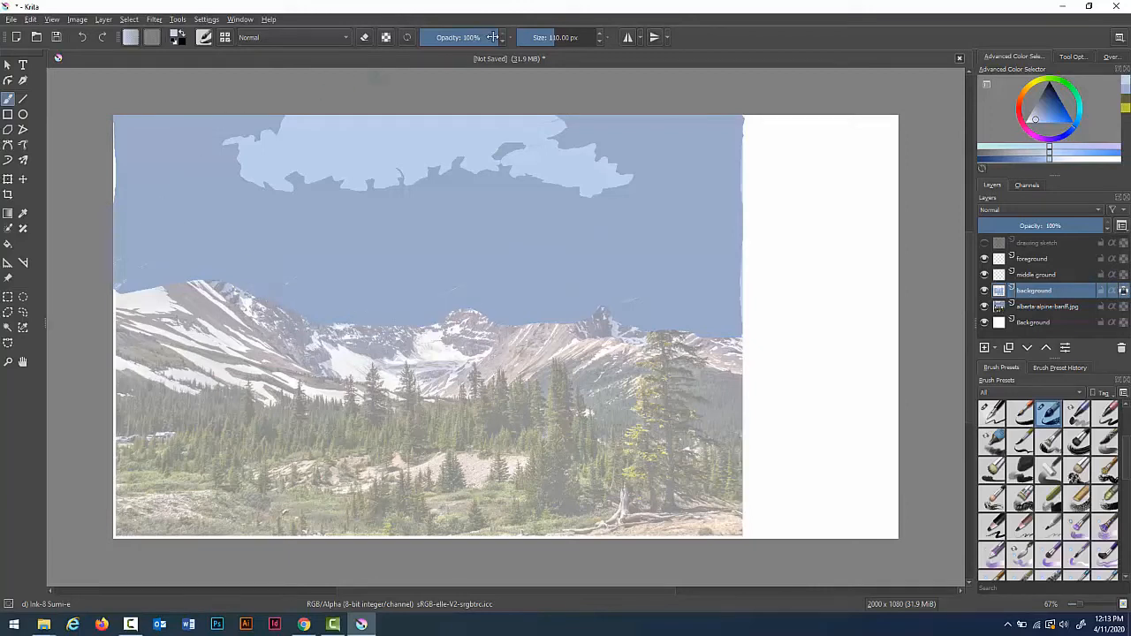
Step: Lower the brush opacity to 45% and enlarge the brush to 165 px
left_click_drag(477, 37, 455, 37)
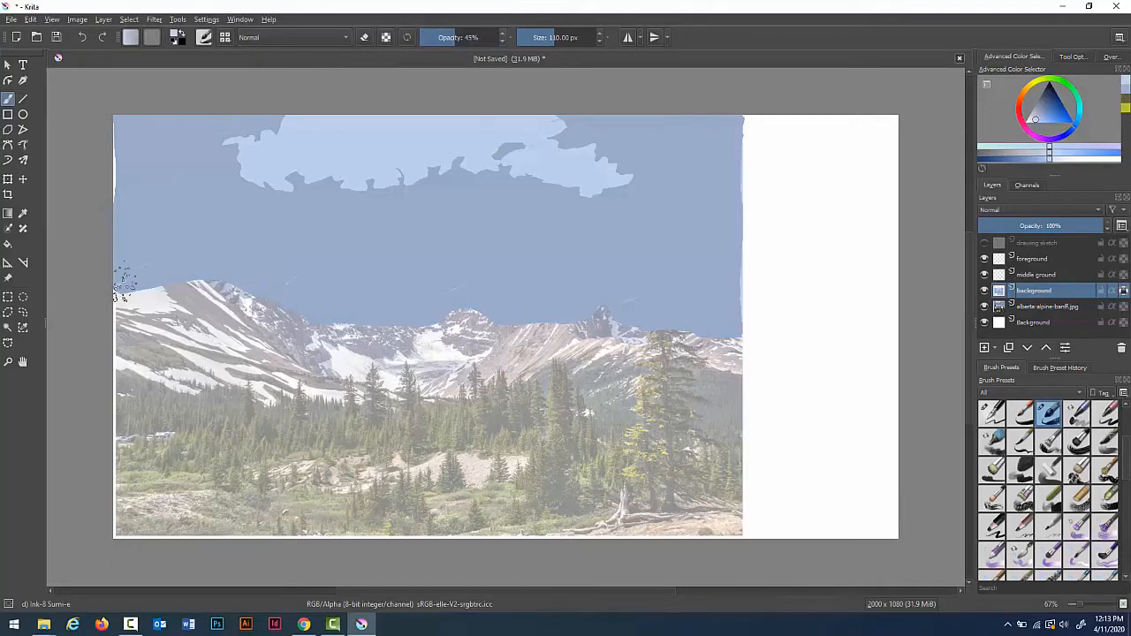
key("bracketright")
key("bracketright")
key("bracketright")
key("bracketright")
key("bracketright")
key("bracketright")
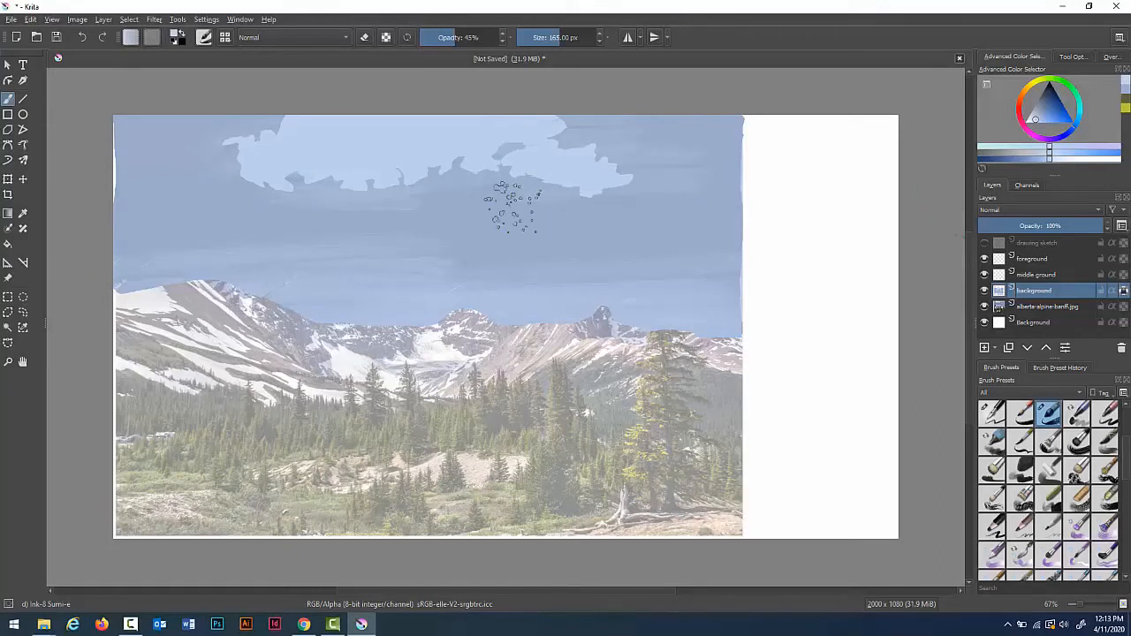
Step: Pick a dark navy colour, shrink the brush to 20 px and restore its opacity to 100%
left_click(1052, 95)
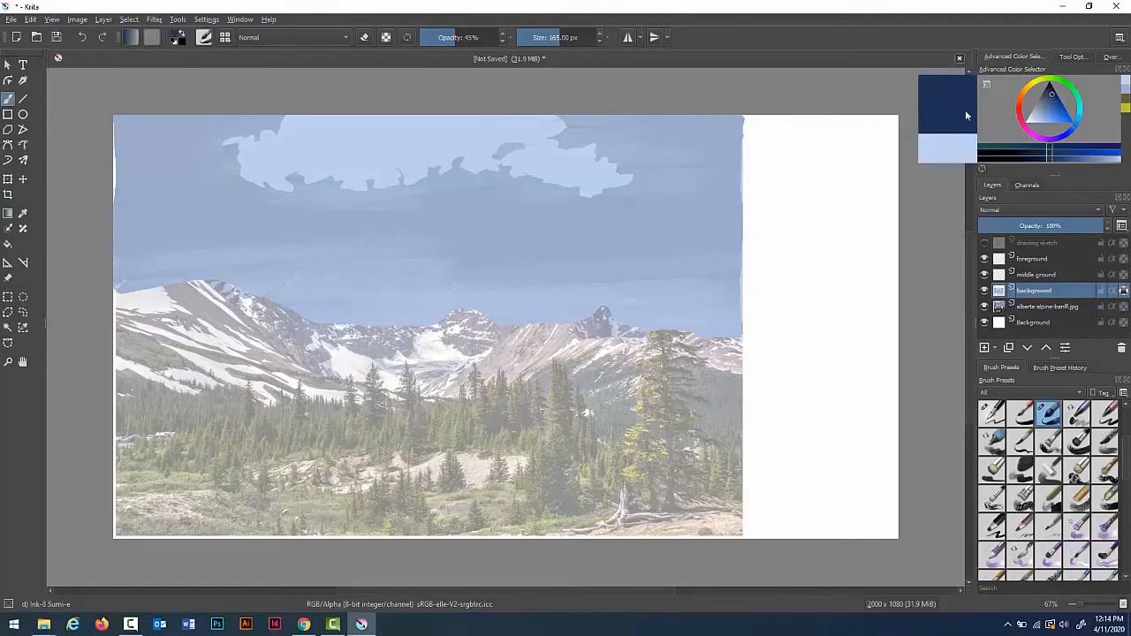
key("bracketleft")
key("bracketleft")
key("bracketleft")
key("bracketleft")
key("bracketleft")
key("bracketleft")
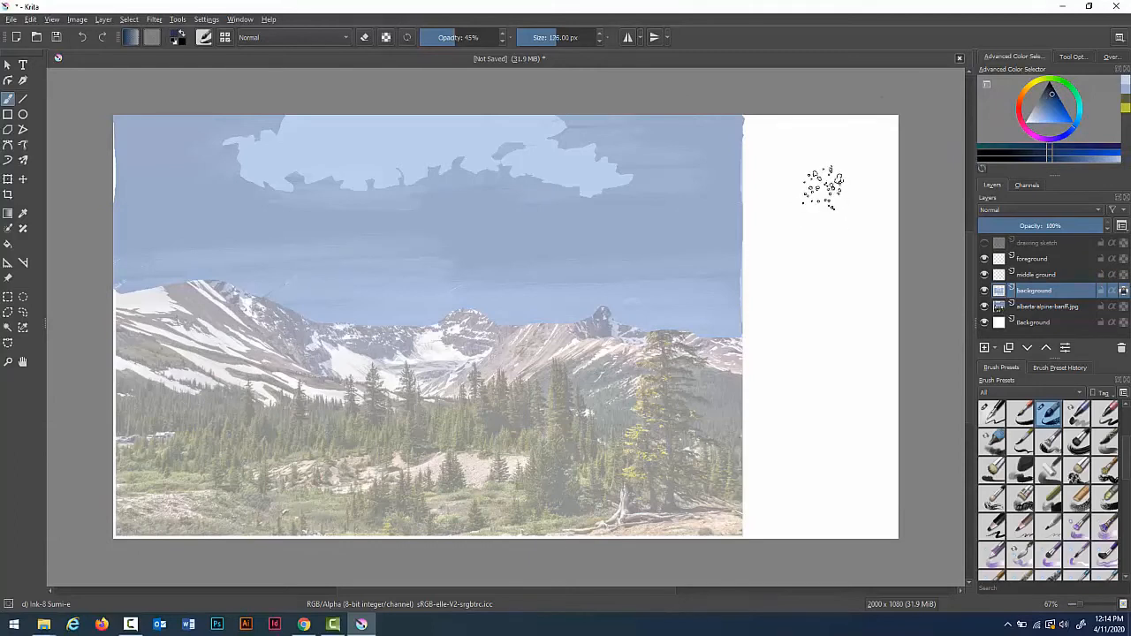
key("bracketleft")
key("bracketleft")
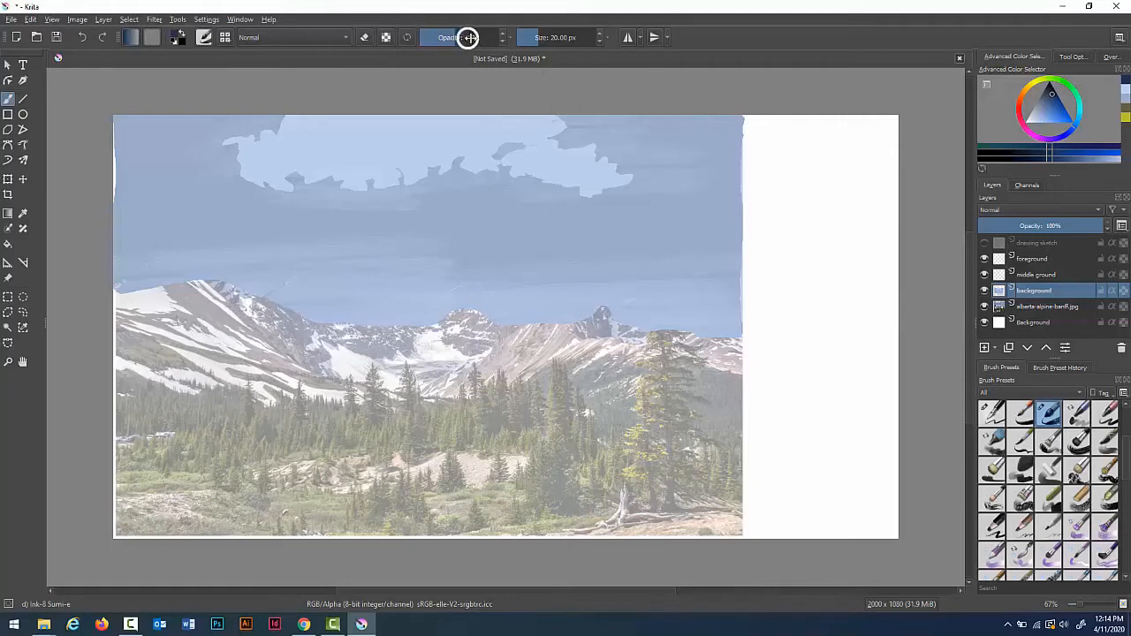
mouse_move(468, 37)
left_mouse_down()
mouse_move(492, 37)
mouse_move(519, 12)
left_mouse_up()
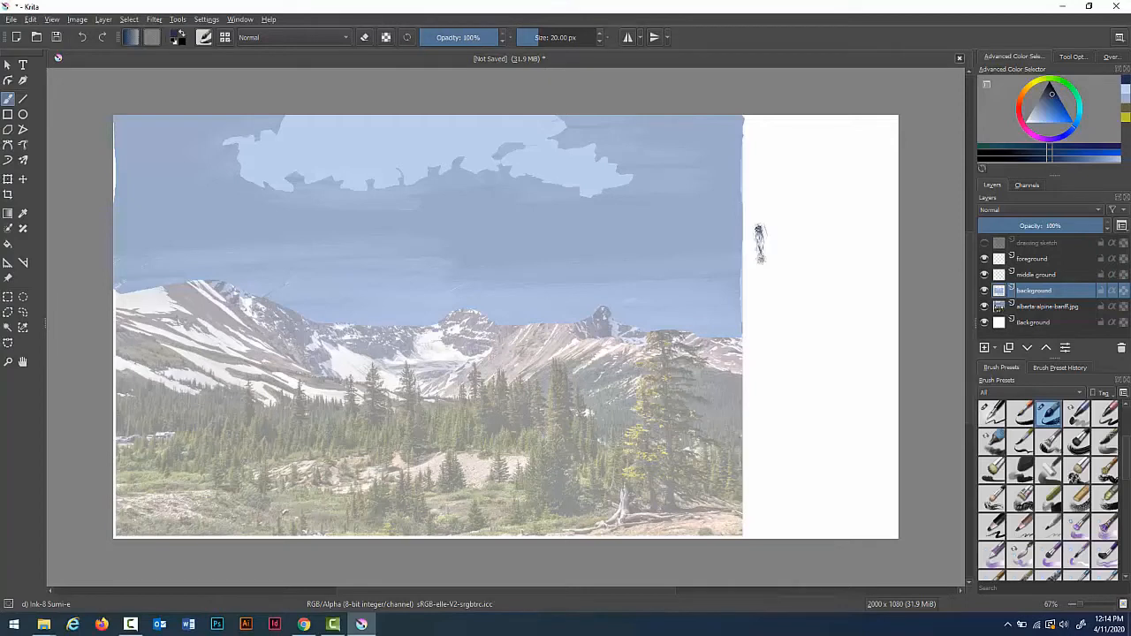
Step: Undo a test stroke, switch to the Ink-4 Pen Rough brush, reduce its size and draw strokes in the white margin
left_click_drag(758, 231, 763, 233)
key("ctrl+z")
left_click(996, 422)
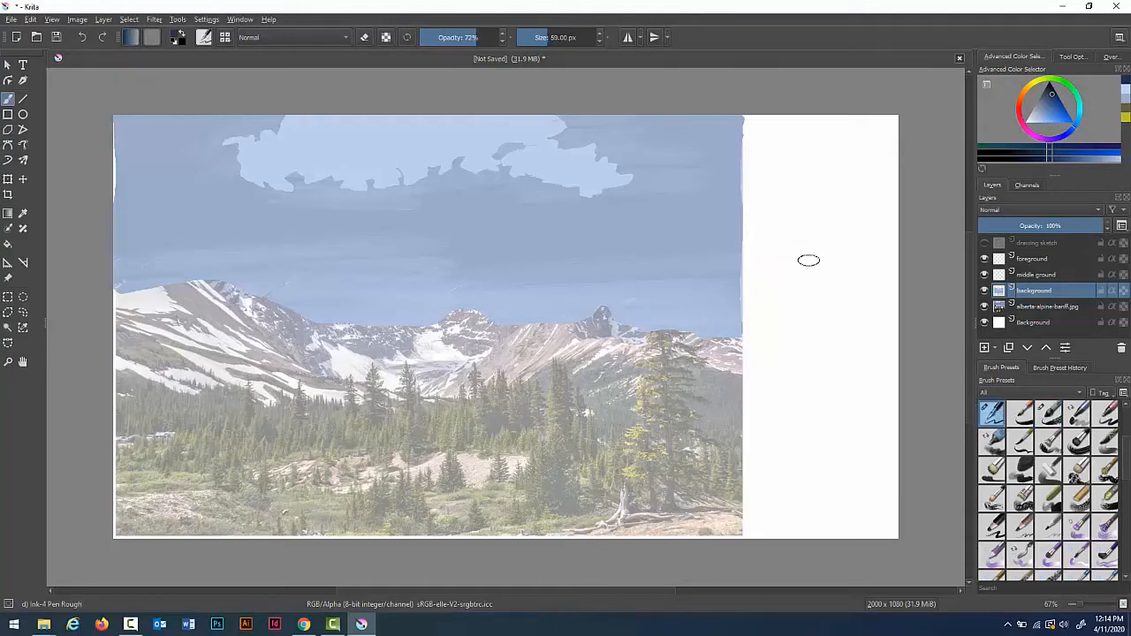
key("bracketleft")
key("bracketleft")
key("bracketleft")
key("bracketleft")
mouse_move(756, 245)
left_mouse_down()
mouse_move(759, 278)
mouse_move(774, 258)
mouse_move(753, 279)
mouse_move(789, 263)
mouse_move(823, 271)
mouse_move(837, 247)
left_mouse_up()
left_click_drag(852, 255, 863, 270)
mouse_move(757, 293)
left_mouse_down()
mouse_move(756, 320)
mouse_move(793, 318)
mouse_move(808, 292)
mouse_move(807, 316)
mouse_move(872, 307)
mouse_move(864, 297)
left_mouse_up()
left_click_drag(846, 288, 872, 285)
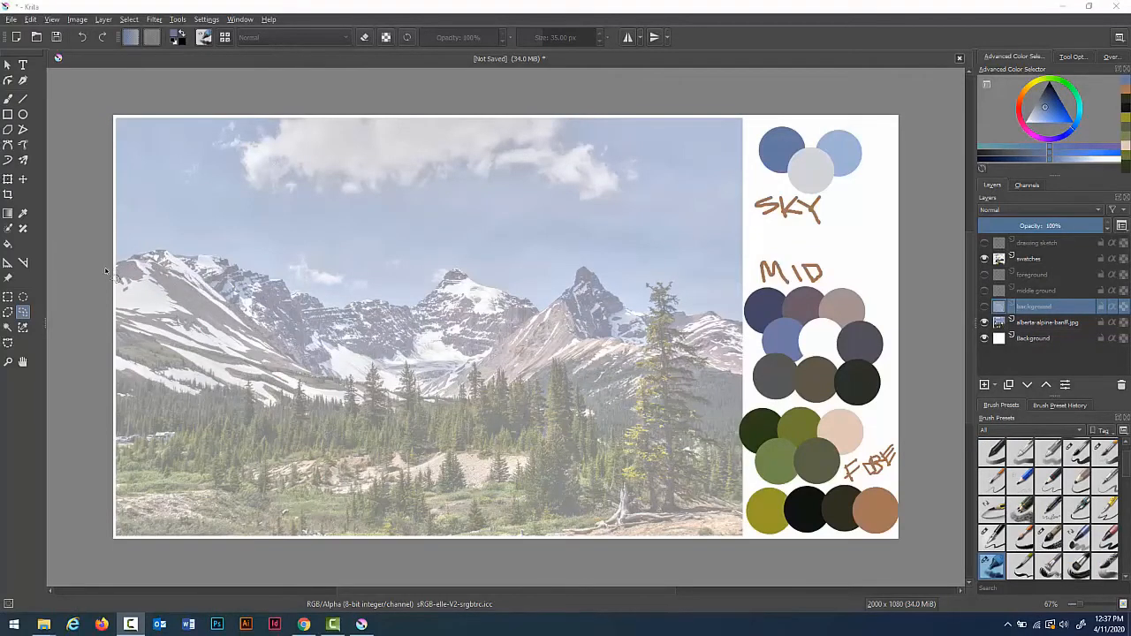
Step: Select the mid-ground mountain band freehand and sample the mauve swatch from the MID palette
mouse_move(106, 269)
left_mouse_down()
mouse_move(156, 253)
mouse_move(220, 258)
mouse_move(298, 298)
mouse_move(412, 312)
mouse_move(451, 272)
mouse_move(540, 315)
mouse_move(585, 267)
mouse_move(580, 275)
mouse_move(610, 279)
mouse_move(643, 317)
mouse_move(714, 314)
mouse_move(748, 332)
mouse_move(740, 449)
mouse_move(452, 424)
mouse_move(309, 442)
mouse_move(124, 439)
mouse_move(102, 434)
mouse_move(87, 333)
left_mouse_up()
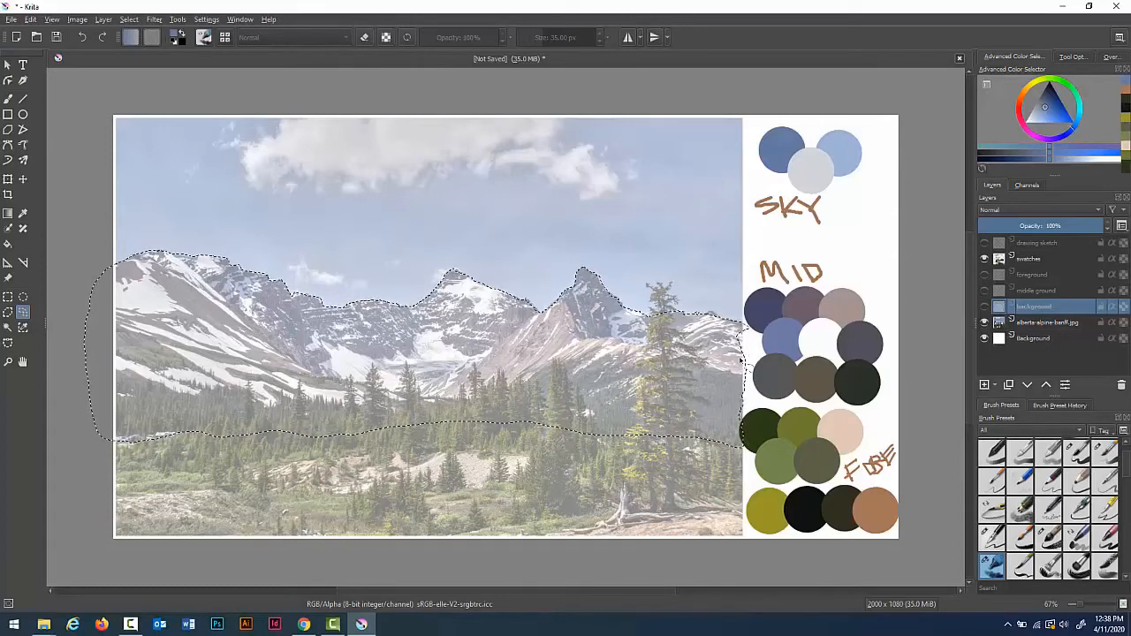
key("p")
left_click(808, 309)
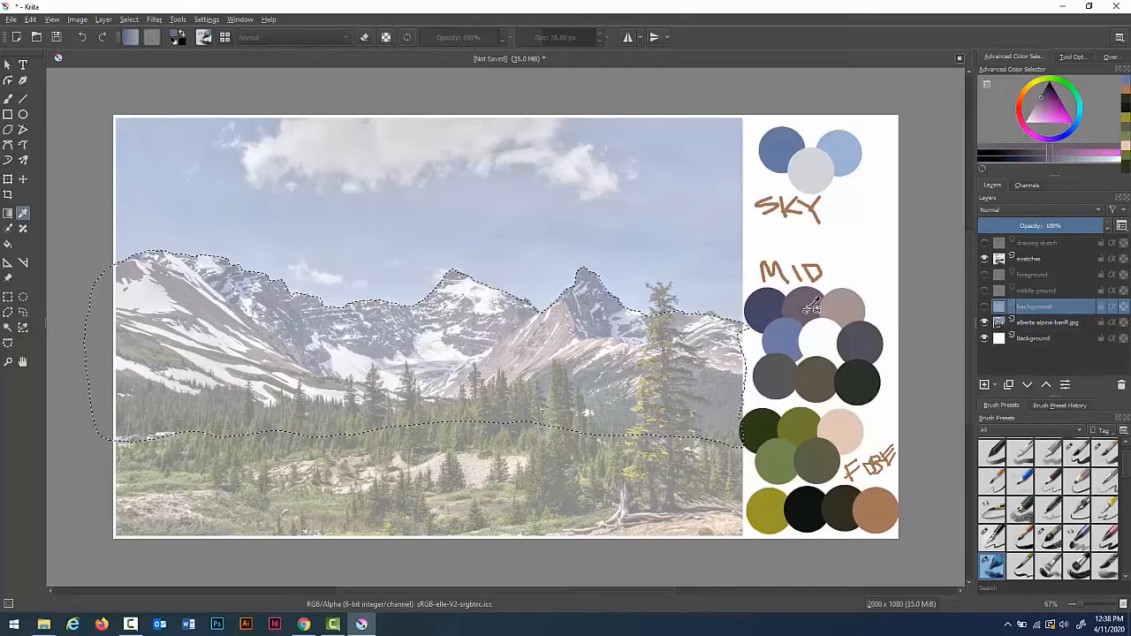
key("b")
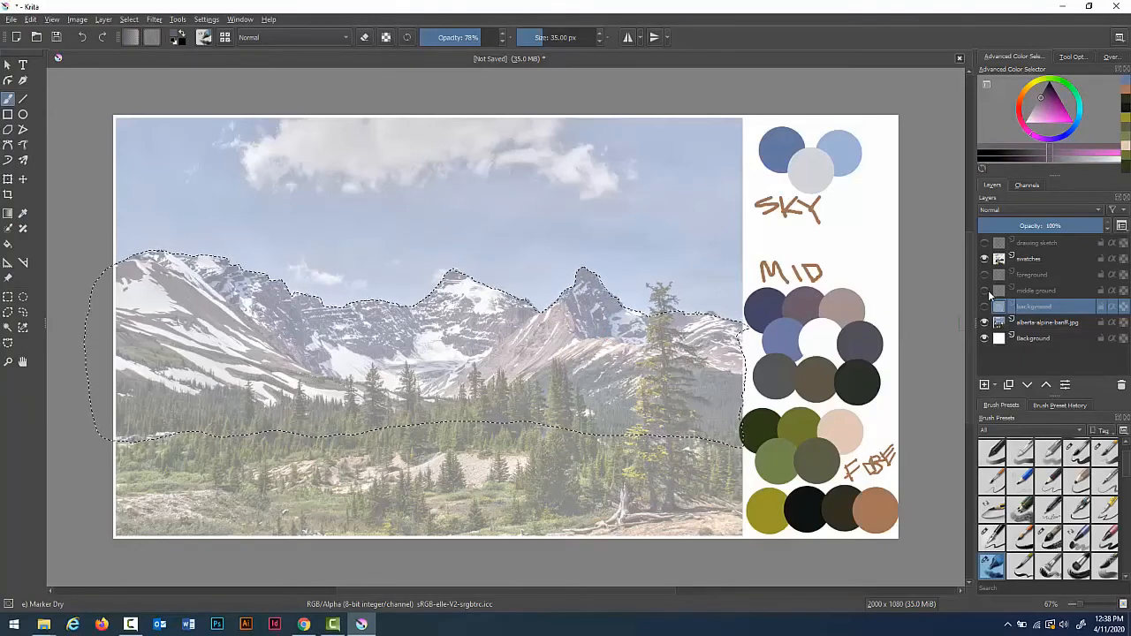
Step: Select and show the middle ground layer, then fill the selection solid mauve with the Marker Dry brush at about 96 px
left_click(1038, 291)
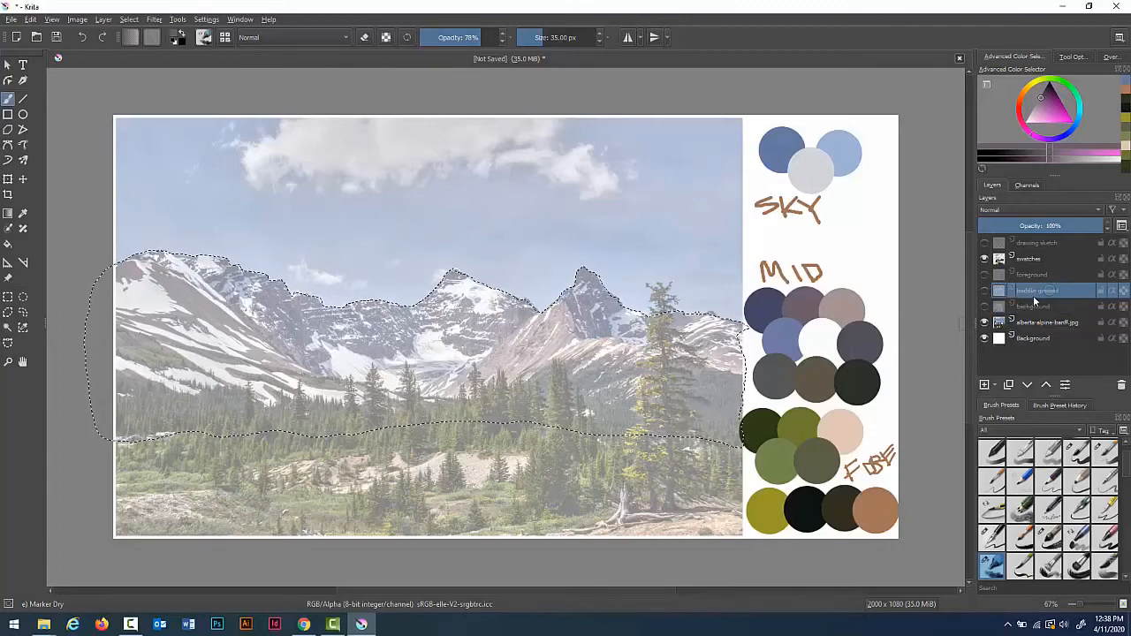
left_click(985, 291)
key("bracketright")
key("bracketright")
key("bracketright")
key("bracketright")
key("bracketright")
key("bracketright")
key("bracketright")
key("bracketright")
key("bracketright")
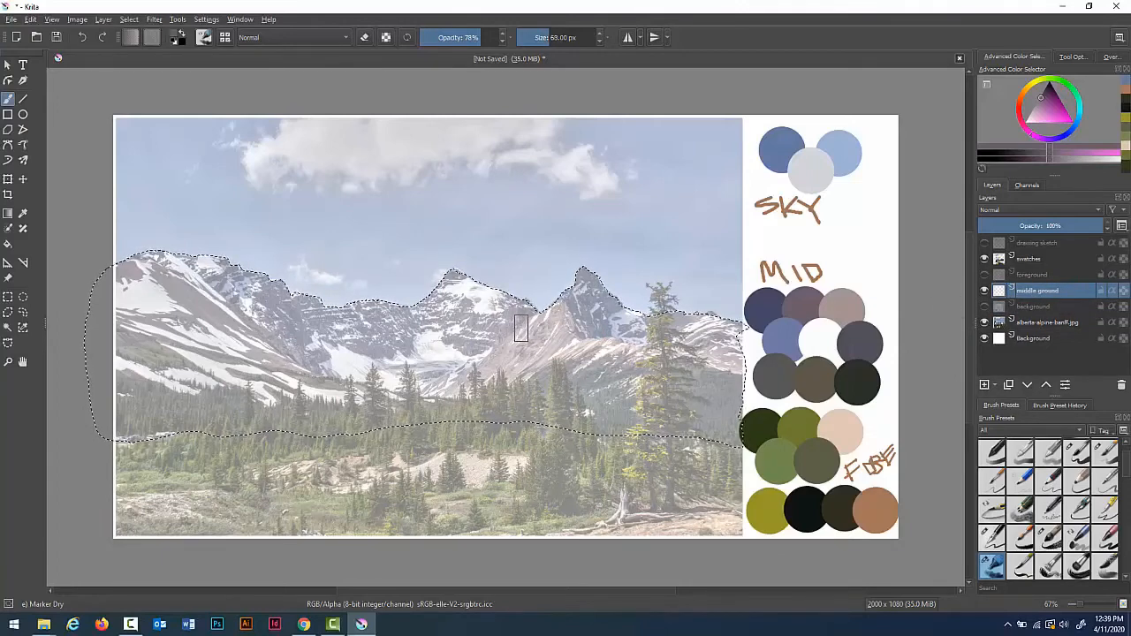
key("bracketright")
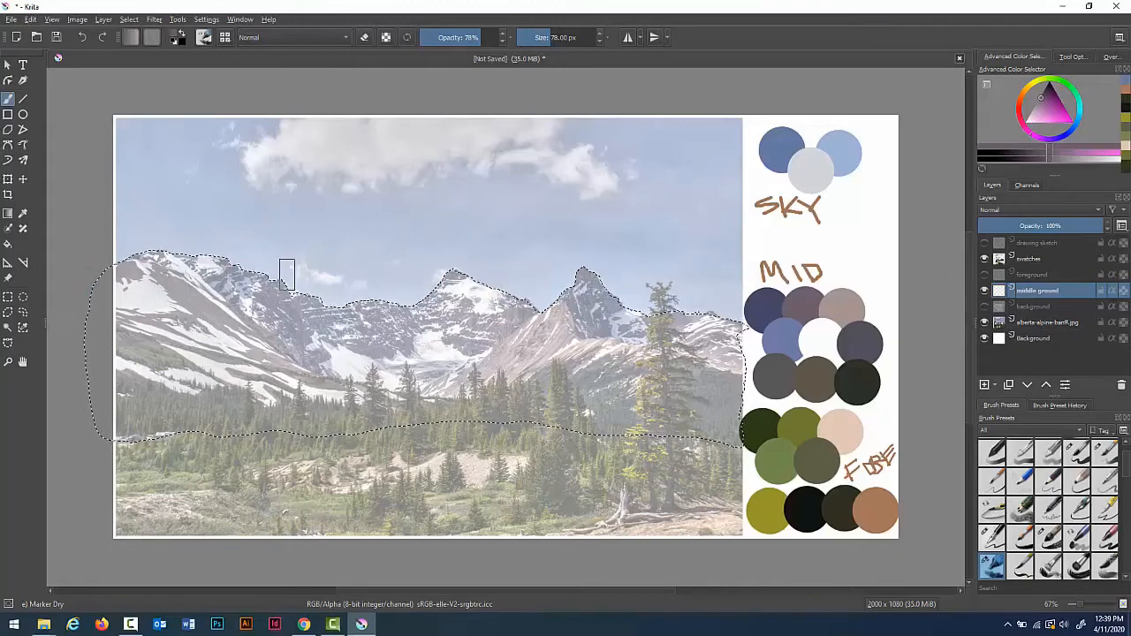
left_click_drag(123, 275, 265, 265)
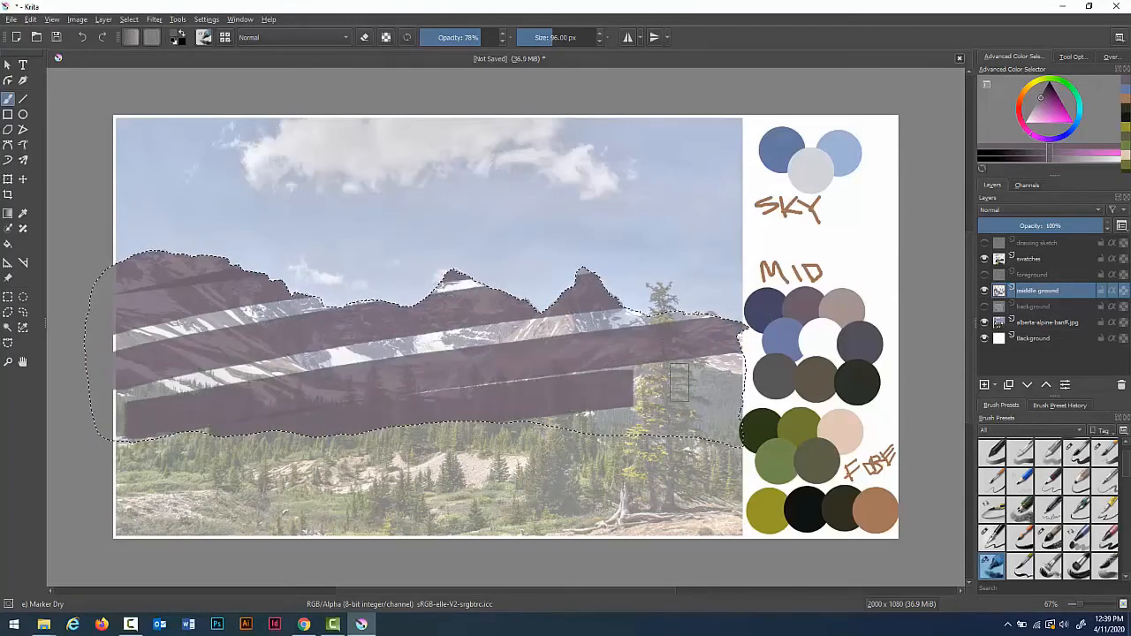
left_click_drag(436, 433, 738, 426)
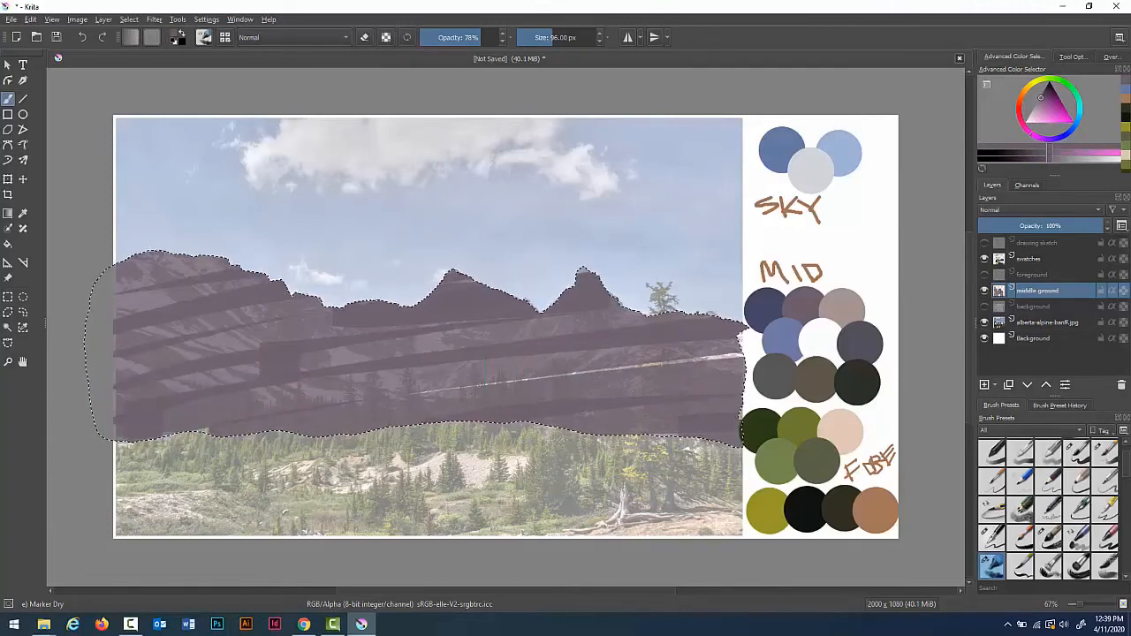
left_click_drag(485, 383, 811, 336)
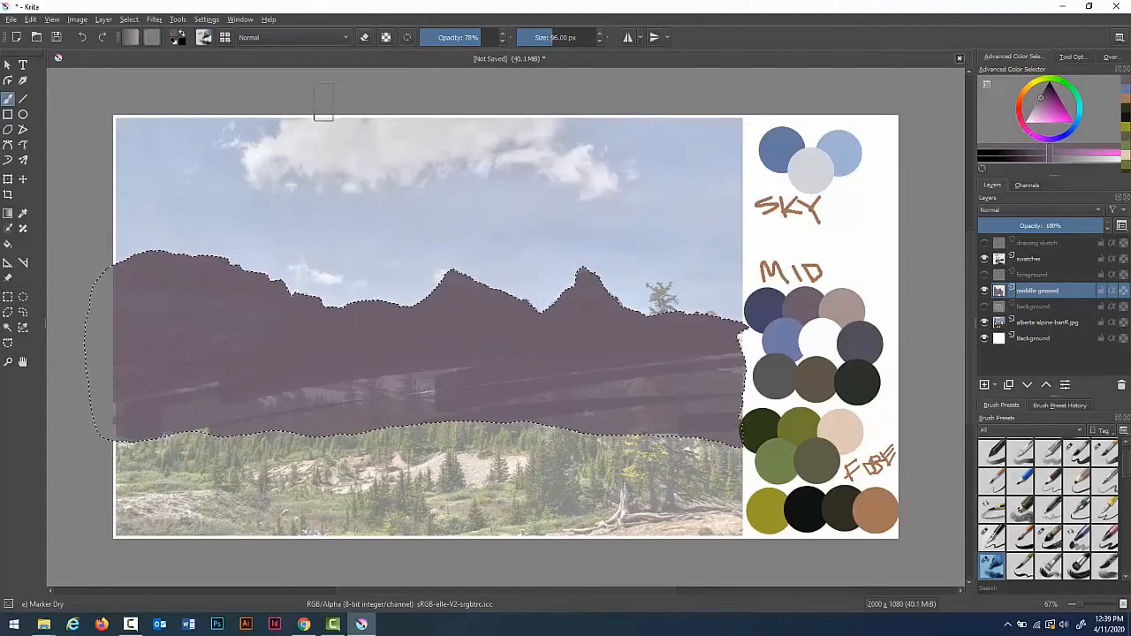
Step: Deselect the mountain band selection and hide the middle ground layer
left_click(132, 22)
left_click(145, 44)
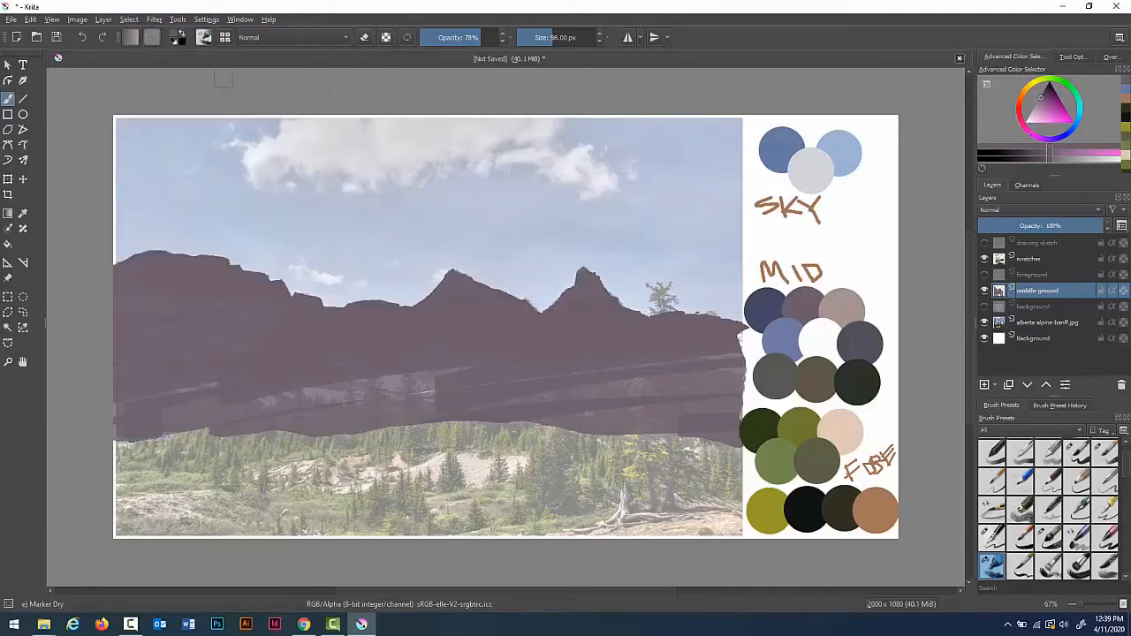
left_click(985, 291)
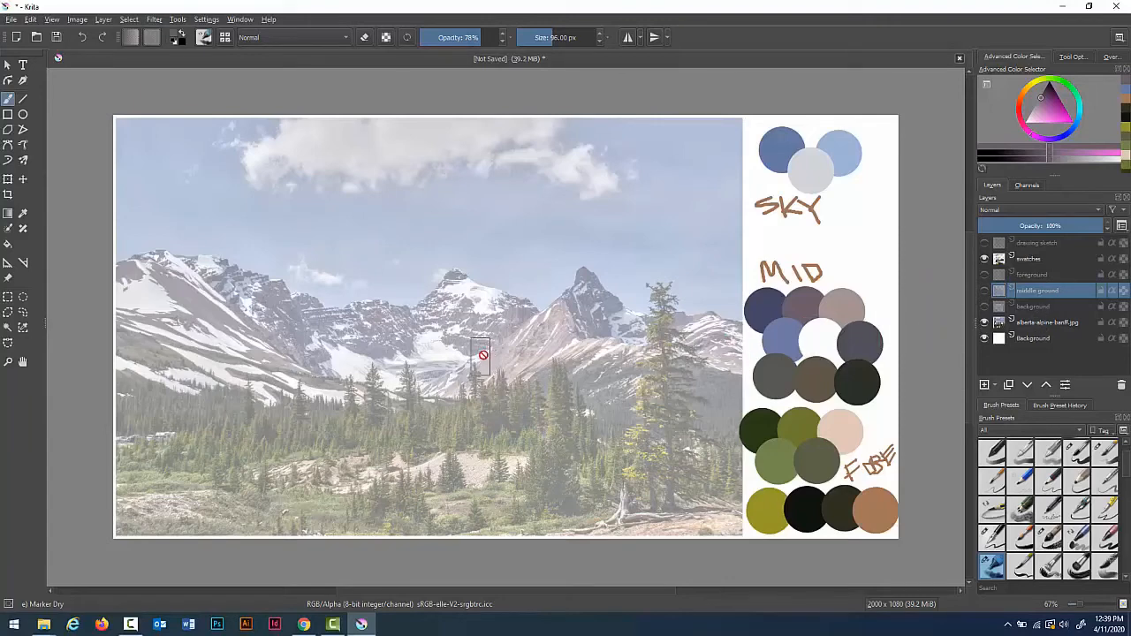
Step: Freehand-select the snow patches across the mountains, adding each patch to the selection
left_click(23, 312)
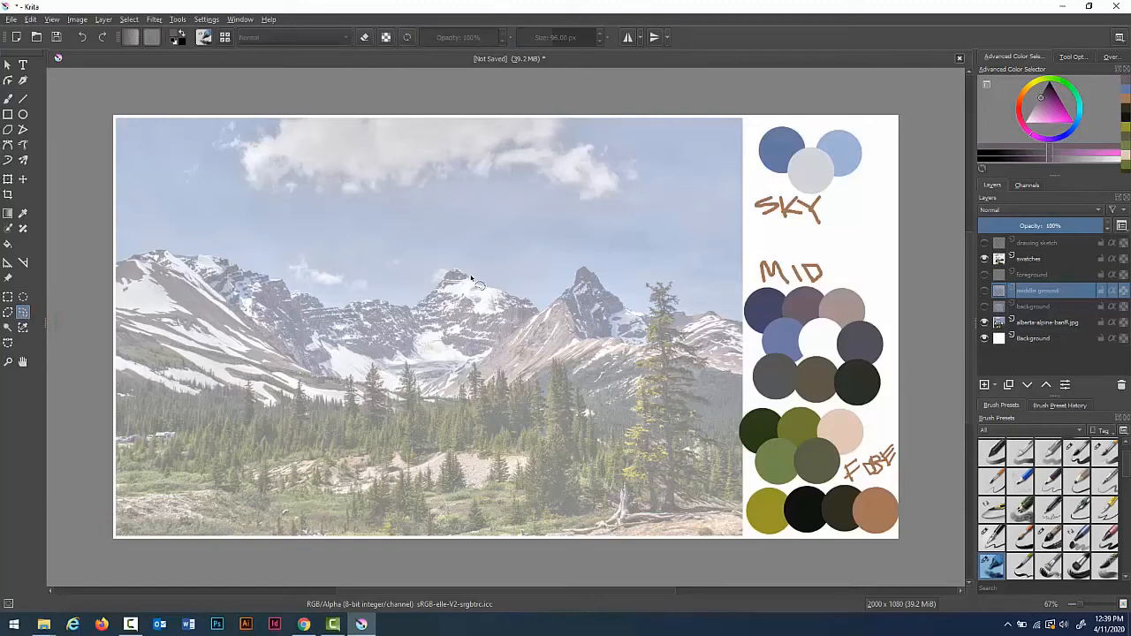
mouse_move(467, 280)
left_mouse_down()
mouse_move(439, 293)
mouse_move(440, 311)
mouse_move(454, 317)
mouse_move(444, 319)
mouse_move(461, 308)
mouse_move(511, 322)
mouse_move(501, 313)
left_mouse_up()
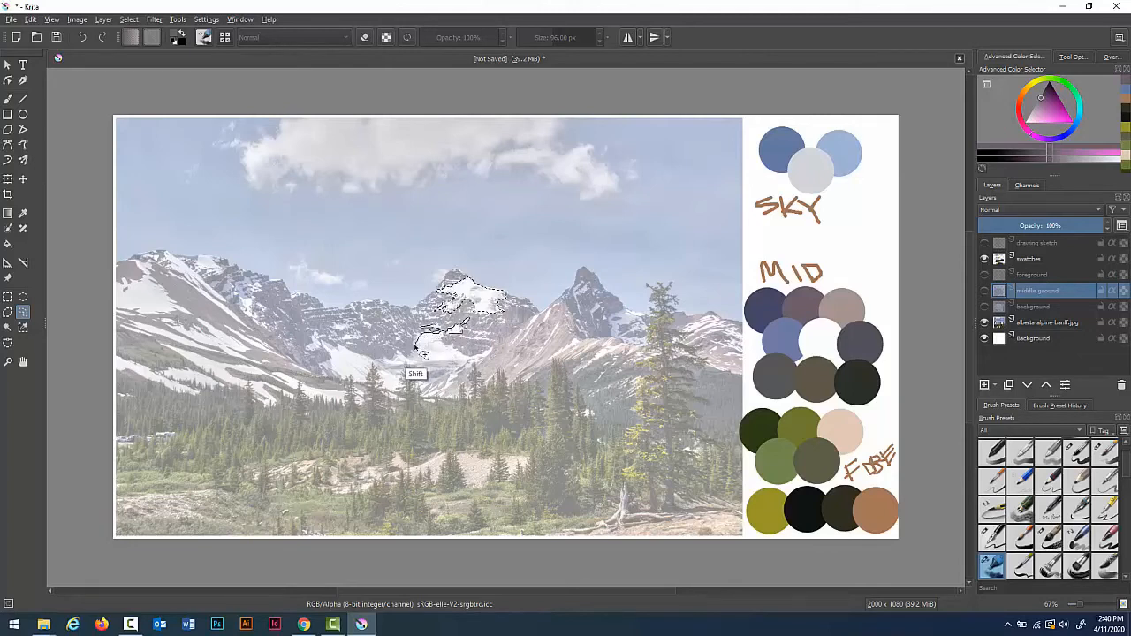
mouse_move(408, 362)
left_mouse_down()
mouse_move(387, 358)
mouse_move(415, 370)
left_mouse_up()
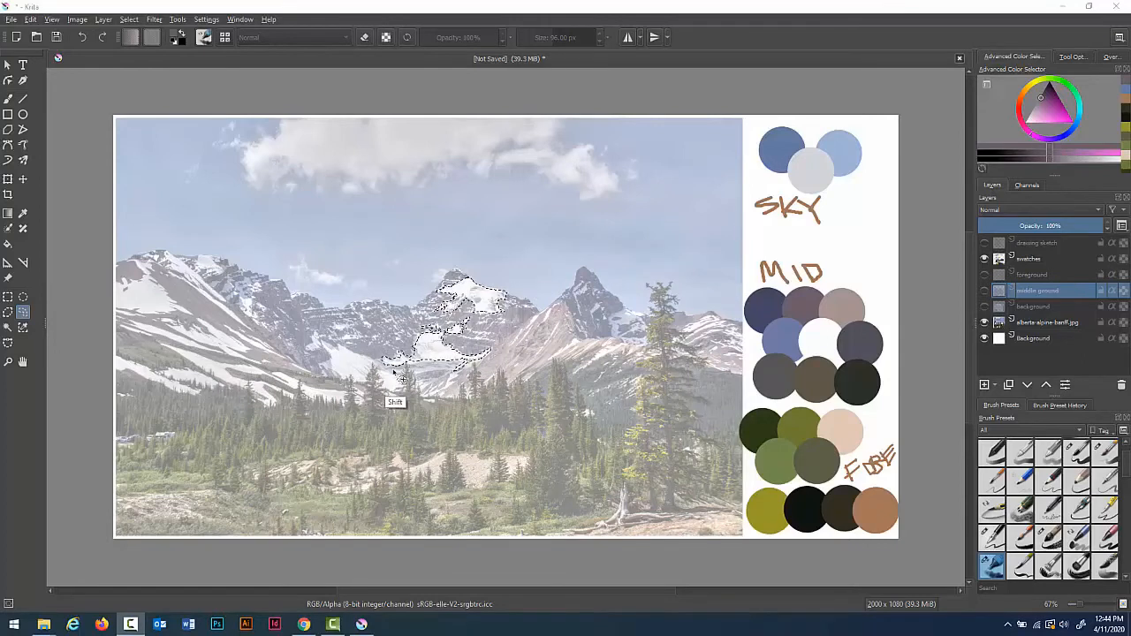
mouse_move(390, 369)
left_mouse_down()
mouse_move(447, 369)
mouse_move(414, 376)
mouse_move(456, 385)
mouse_move(394, 391)
mouse_move(402, 401)
mouse_move(335, 378)
left_mouse_up()
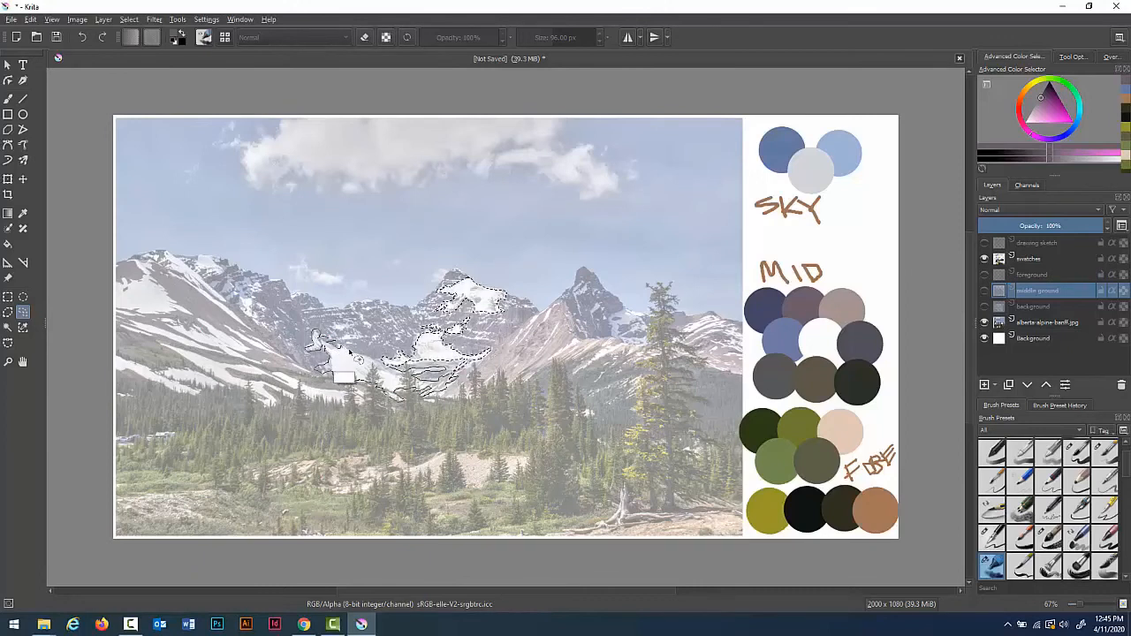
left_click_drag(383, 389, 393, 396)
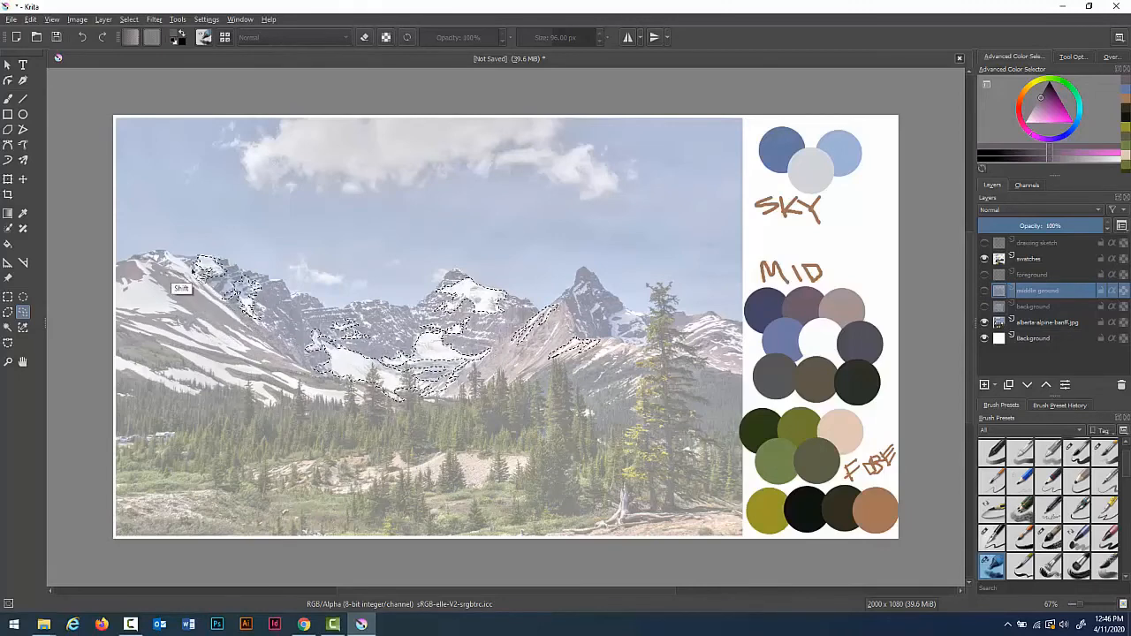
left_click(183, 262, "shift")
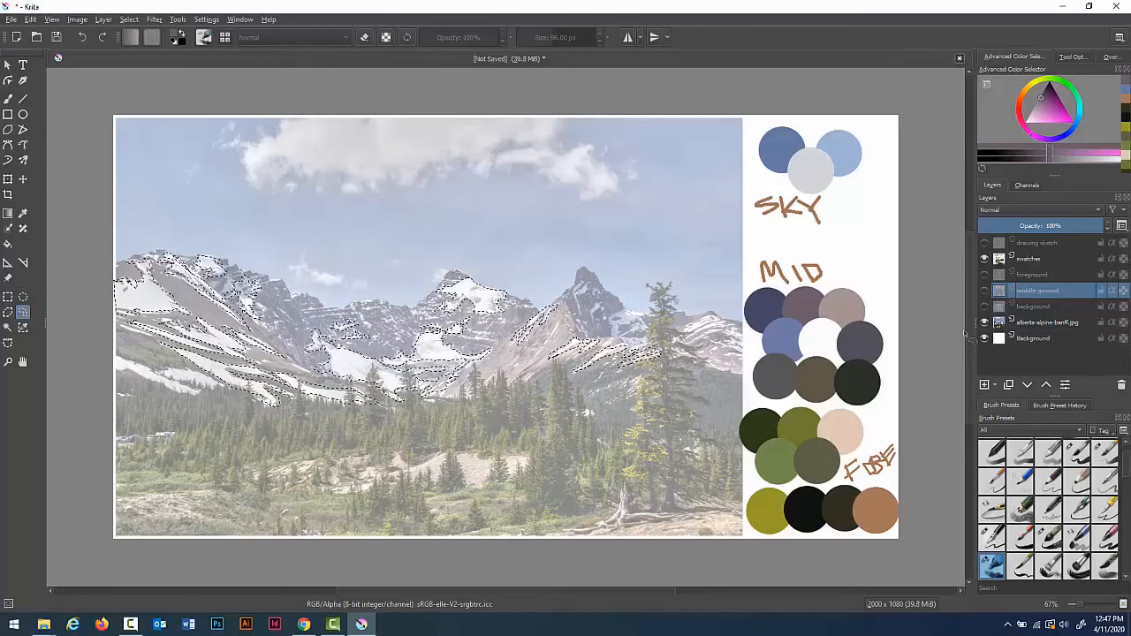
Step: Show the middle ground layer again and sample the white swatch from the MID palette for the brush
left_click(984, 290)
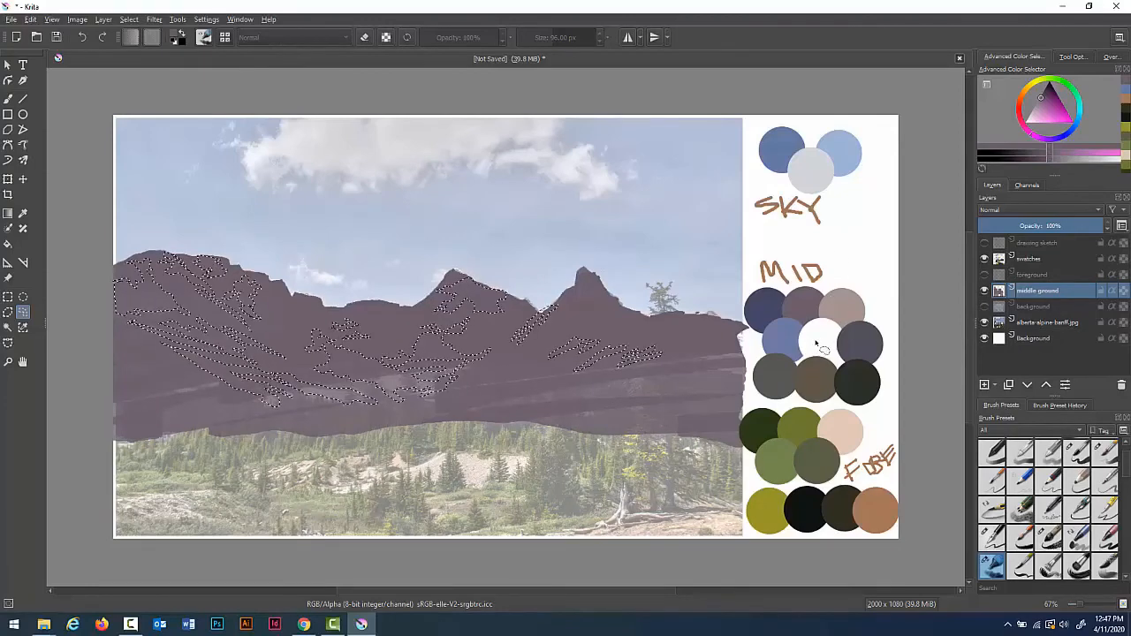
key("p")
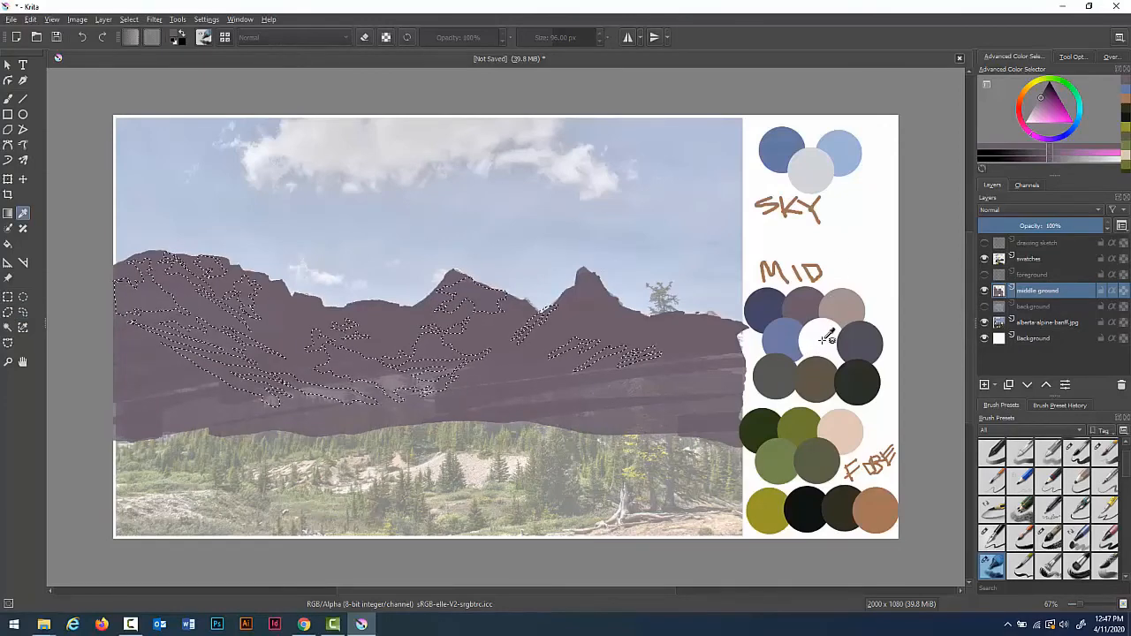
left_click(815, 342)
key("b")
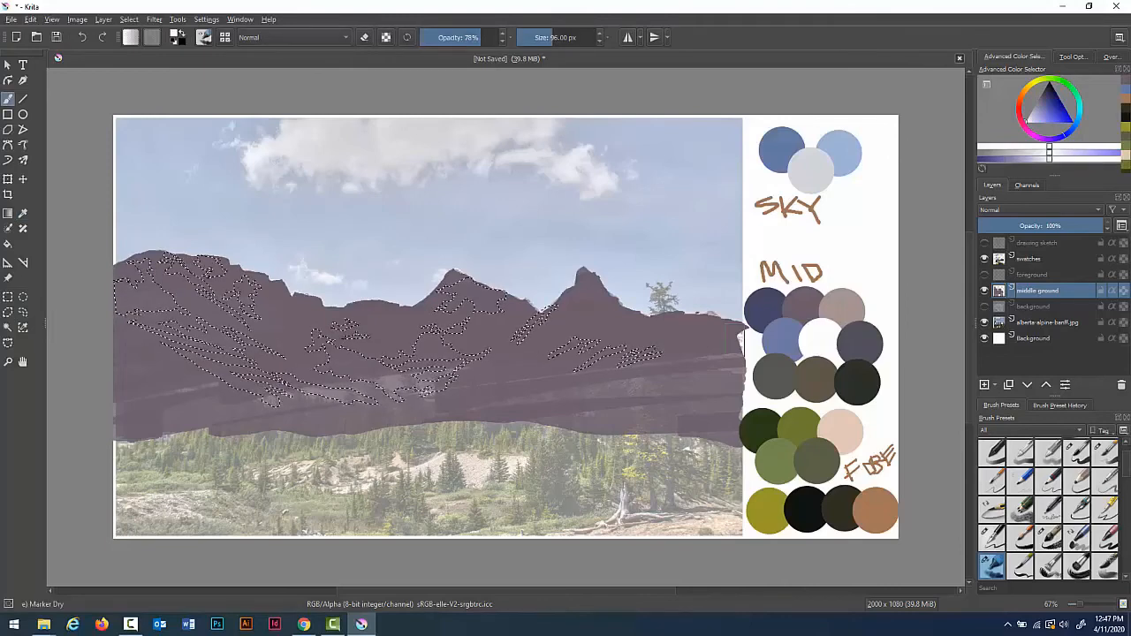
Step: Paint the selected snow patches white with the Marker Dry brush
mouse_move(117, 278)
left_mouse_down()
mouse_move(210, 248)
mouse_move(320, 257)
left_mouse_up()
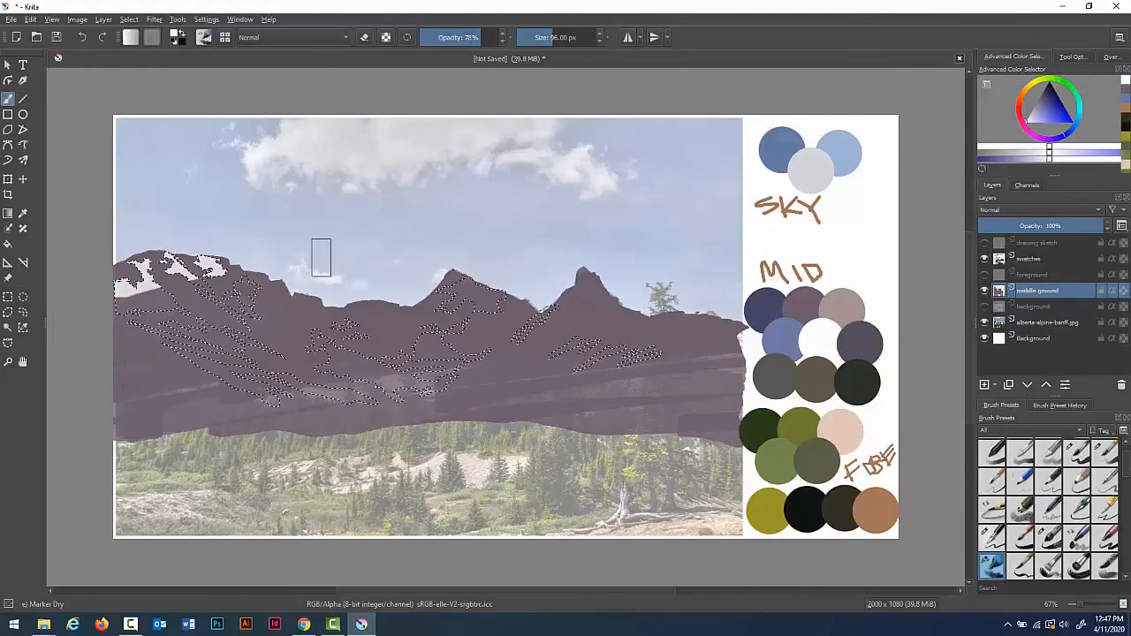
left_click_drag(135, 311, 479, 294)
mouse_move(395, 304)
left_mouse_down()
mouse_move(556, 286)
mouse_move(615, 291)
left_mouse_up()
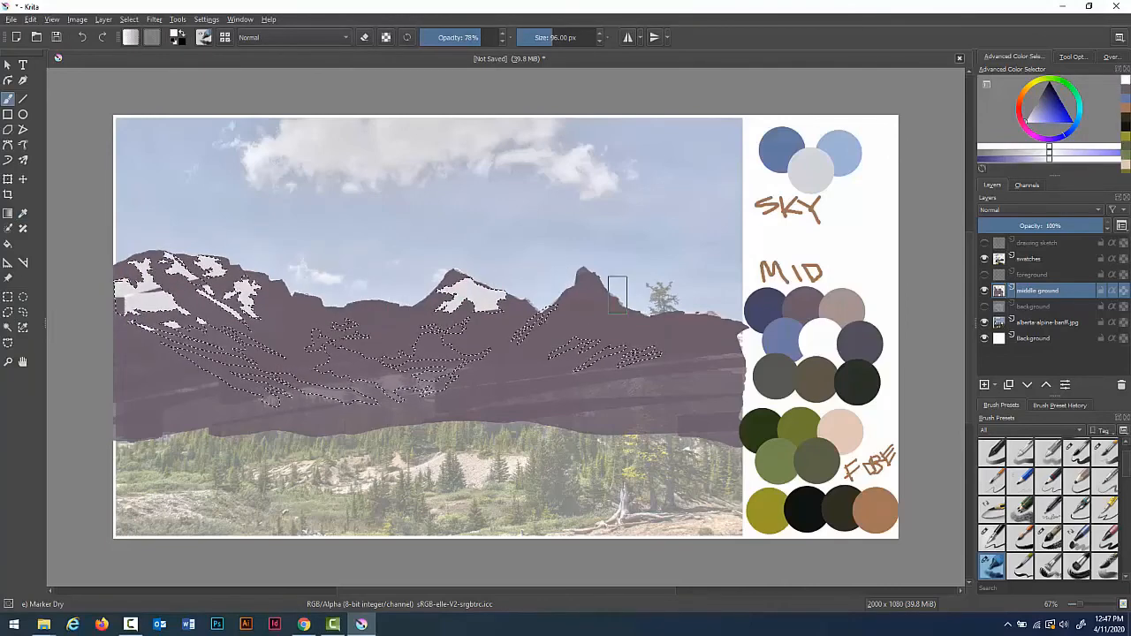
left_click_drag(442, 343, 637, 309)
left_click_drag(576, 371, 532, 358)
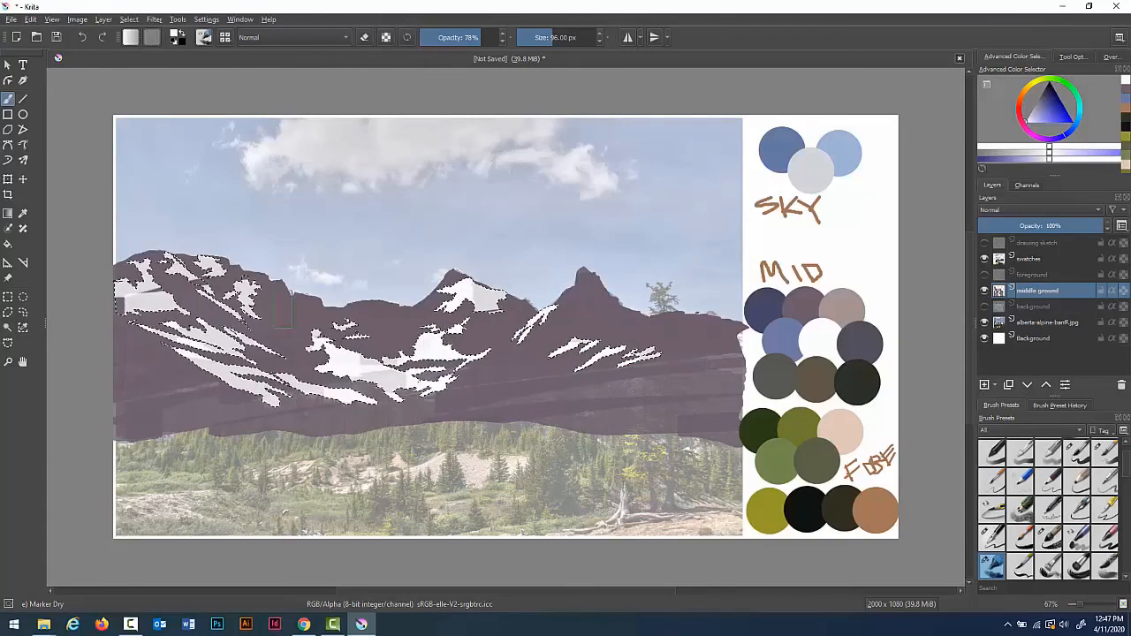
left_click_drag(113, 265, 201, 334)
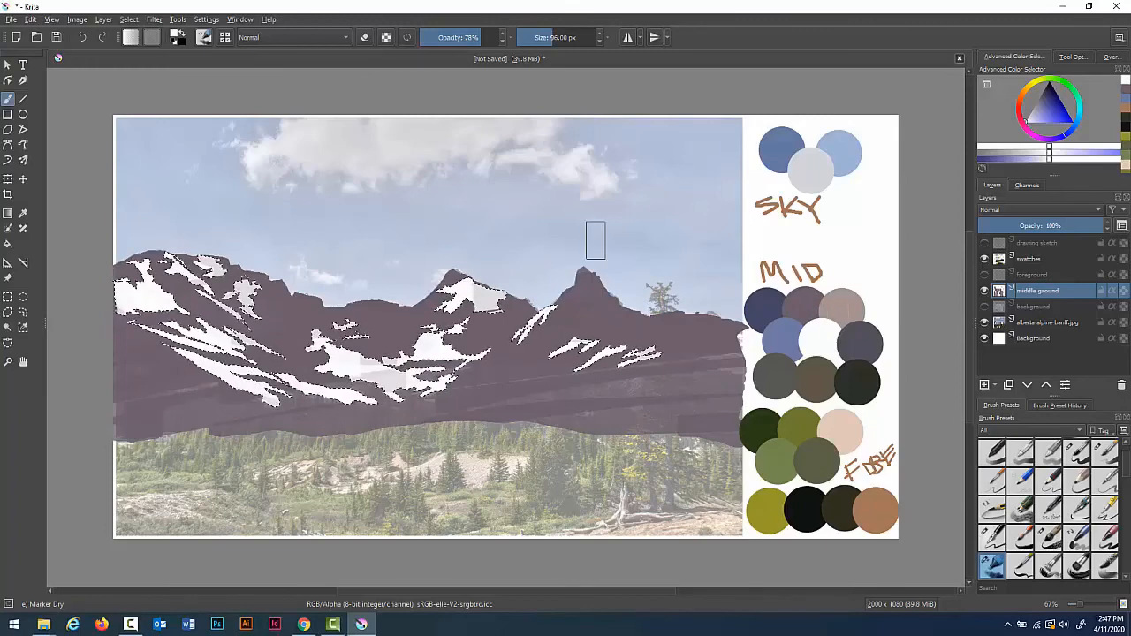
Step: Clear the selection and hide the middle ground layer to compare against the photo
left_click(129, 20)
left_click(148, 45)
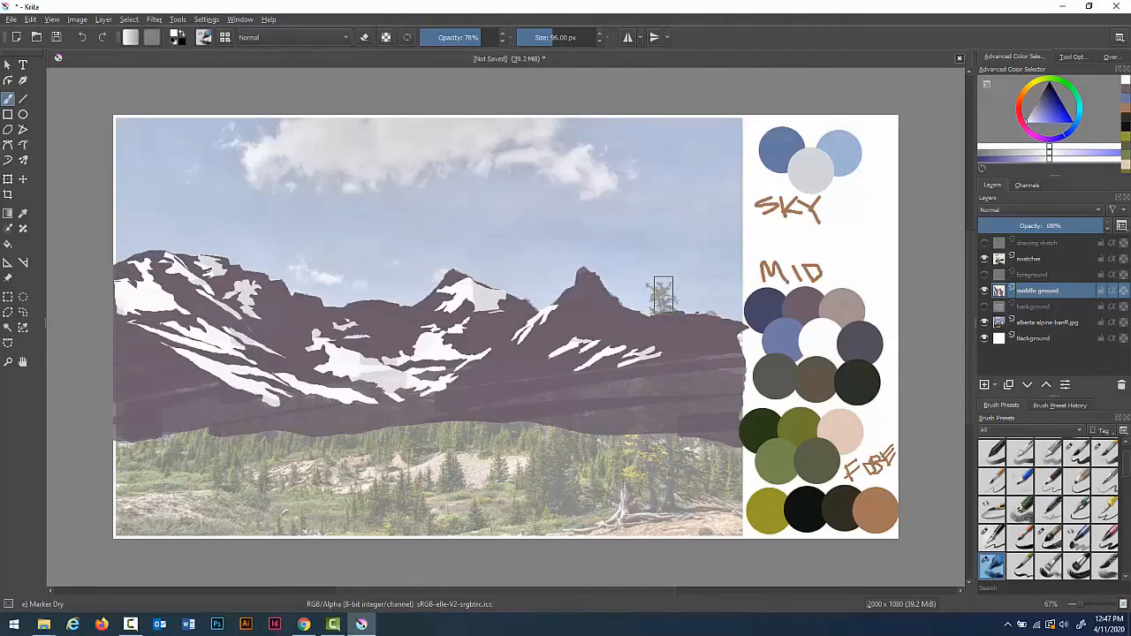
left_click(984, 290)
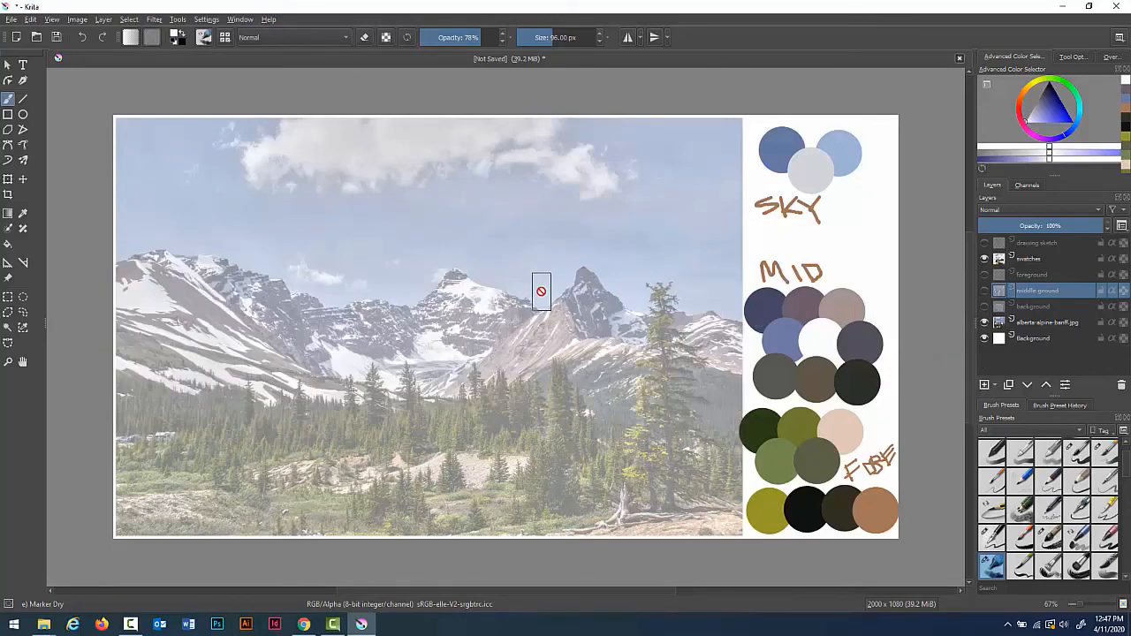